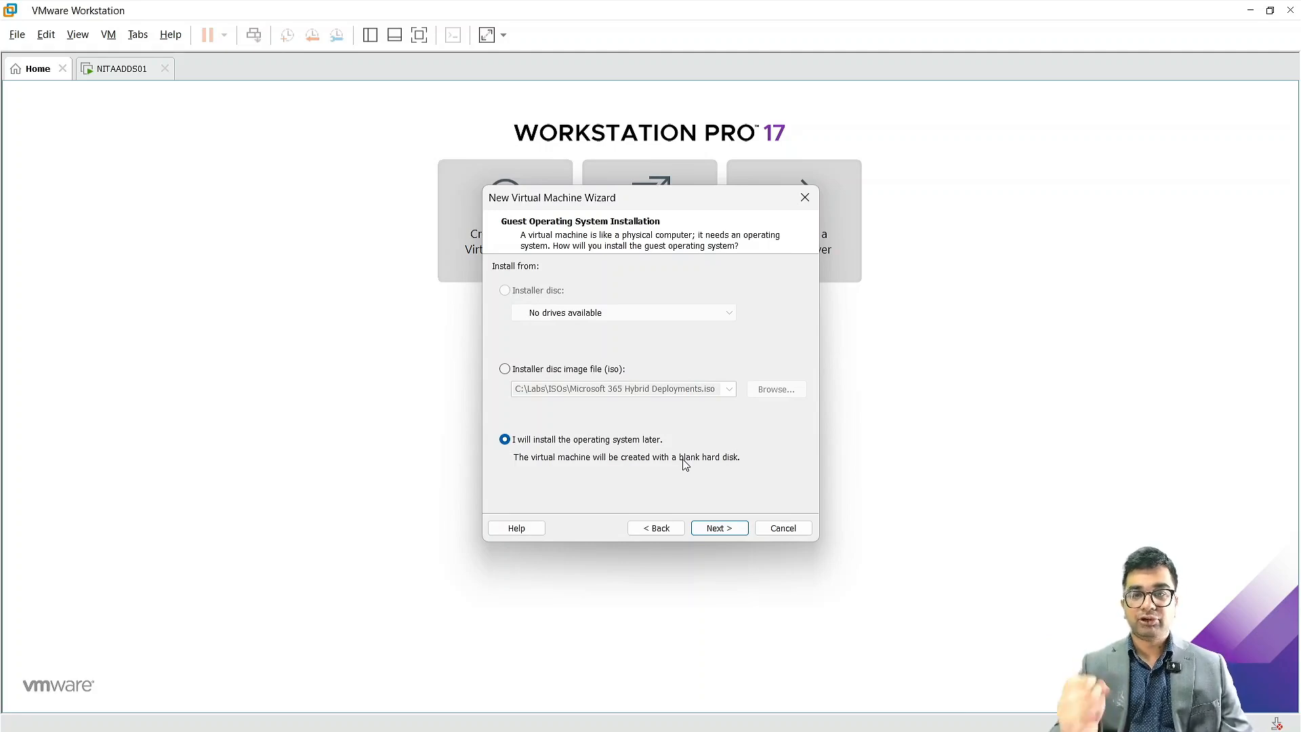
Step: Keep the install-later option and Windows Server 2025 guest OS, and name the virtual machine NITAEXCH01
{"action": "left_click", "coordinate": [737, 533]}
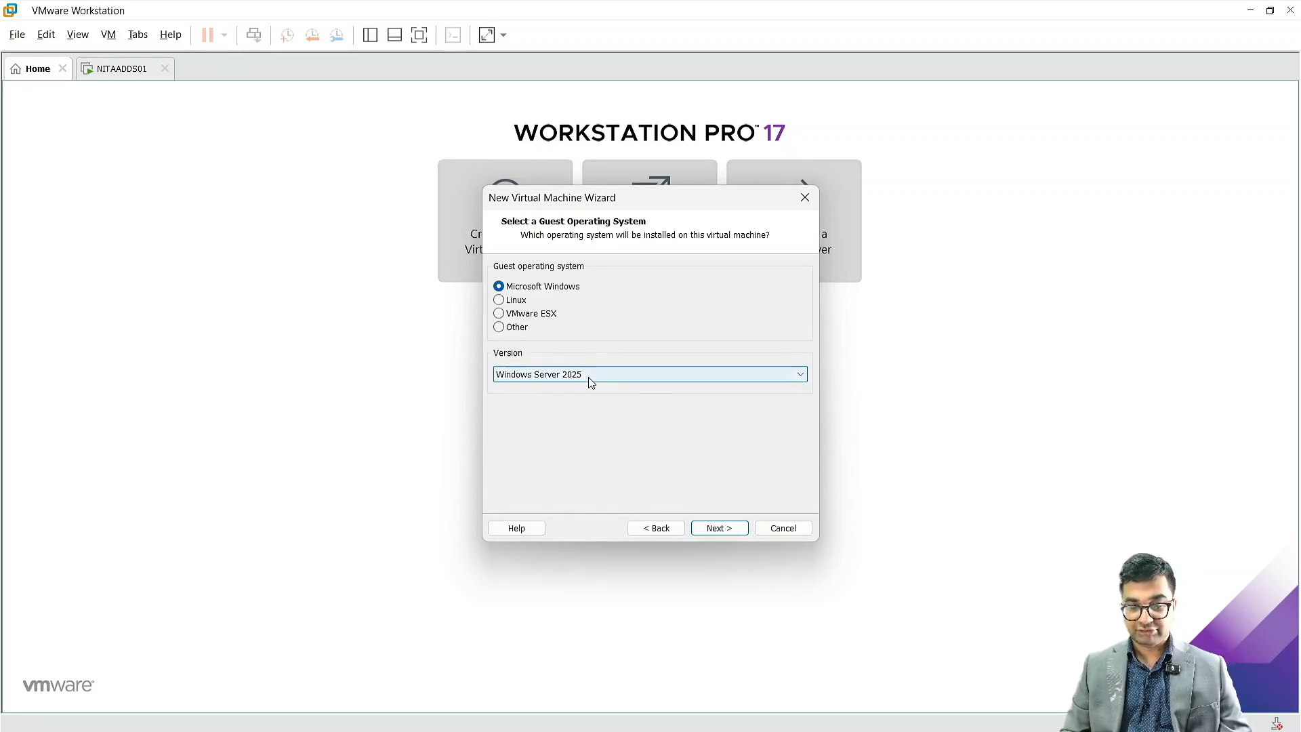
{"action": "left_click", "coordinate": [720, 527]}
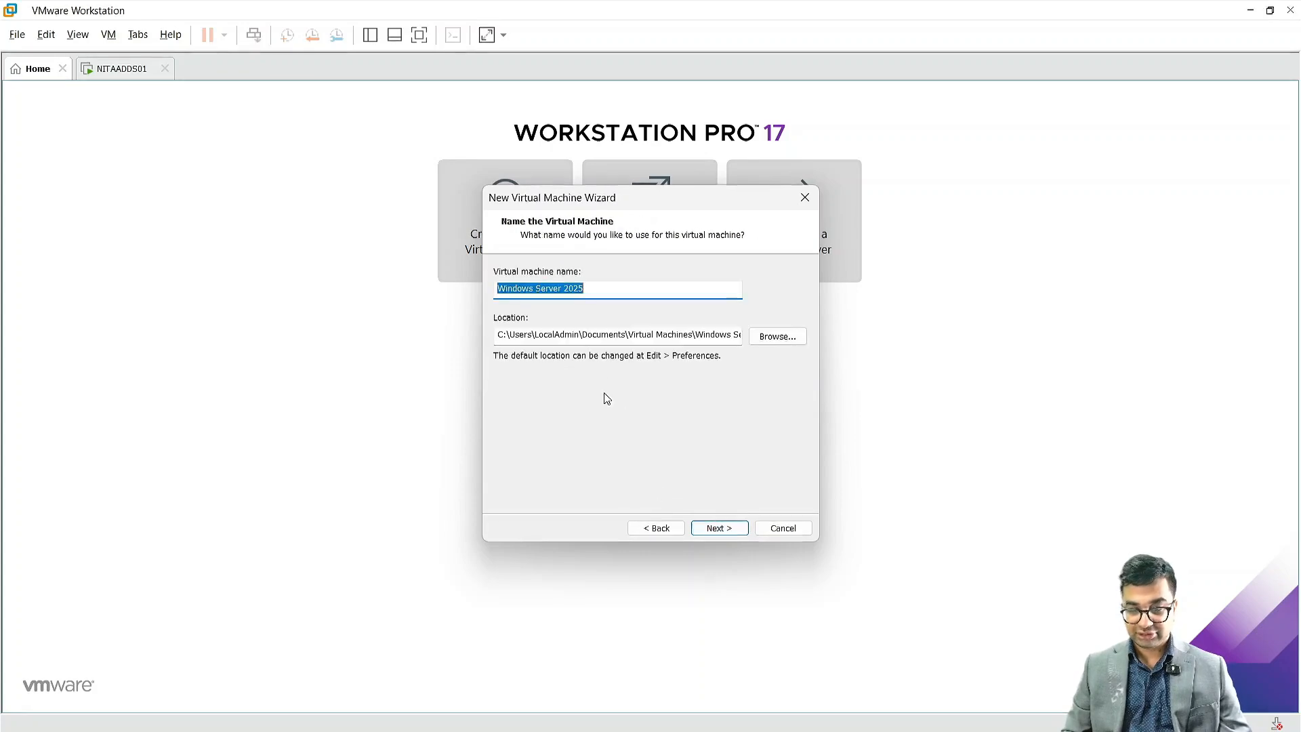
{"action": "type", "text": "NITAEXCH01"}
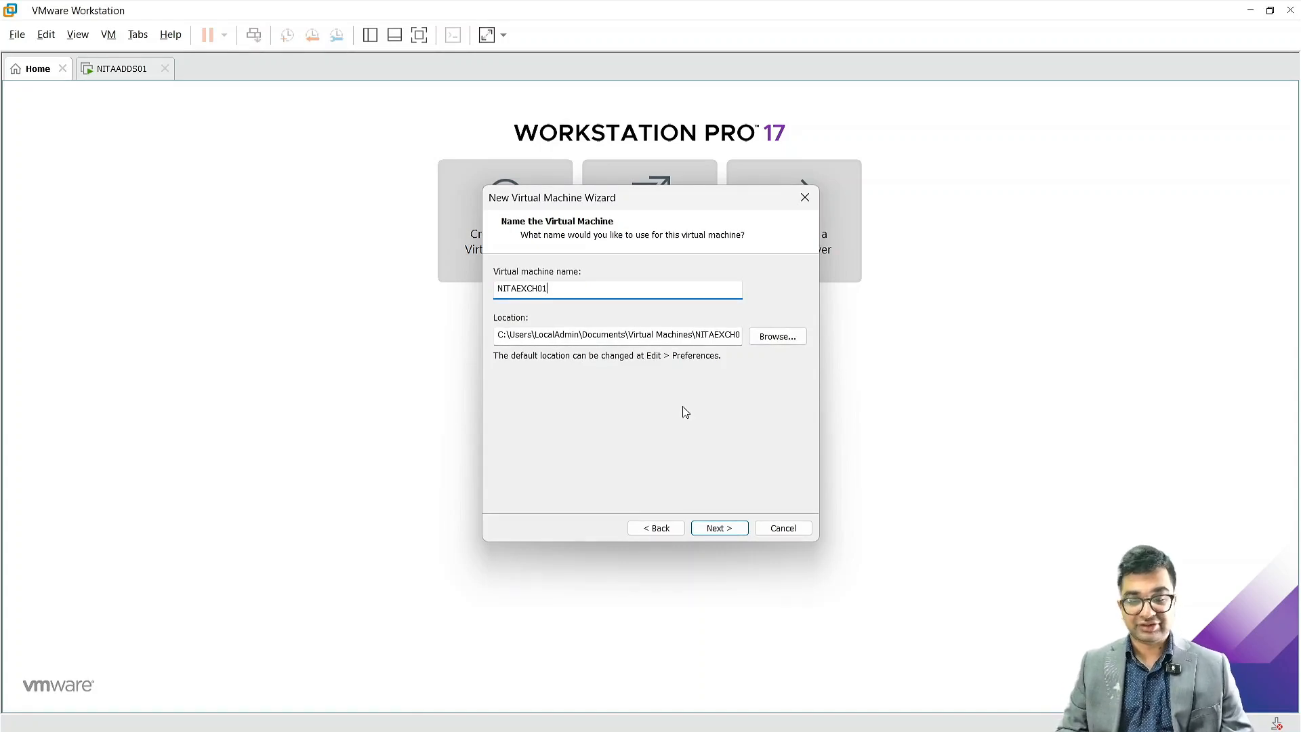
Step: Try to store the virtual machine directly in the Exchange Labs folder
{"action": "left_click", "coordinate": [777, 339]}
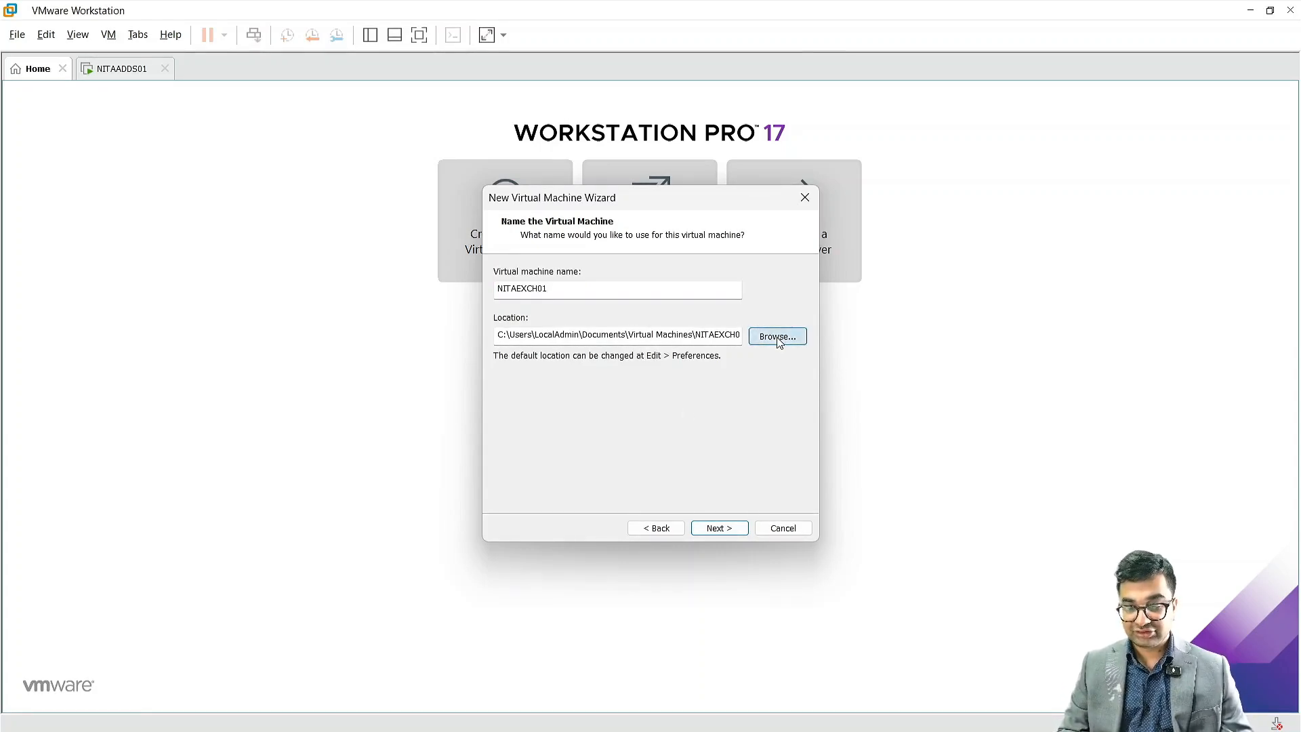
{"action": "left_click", "coordinate": [616, 349]}
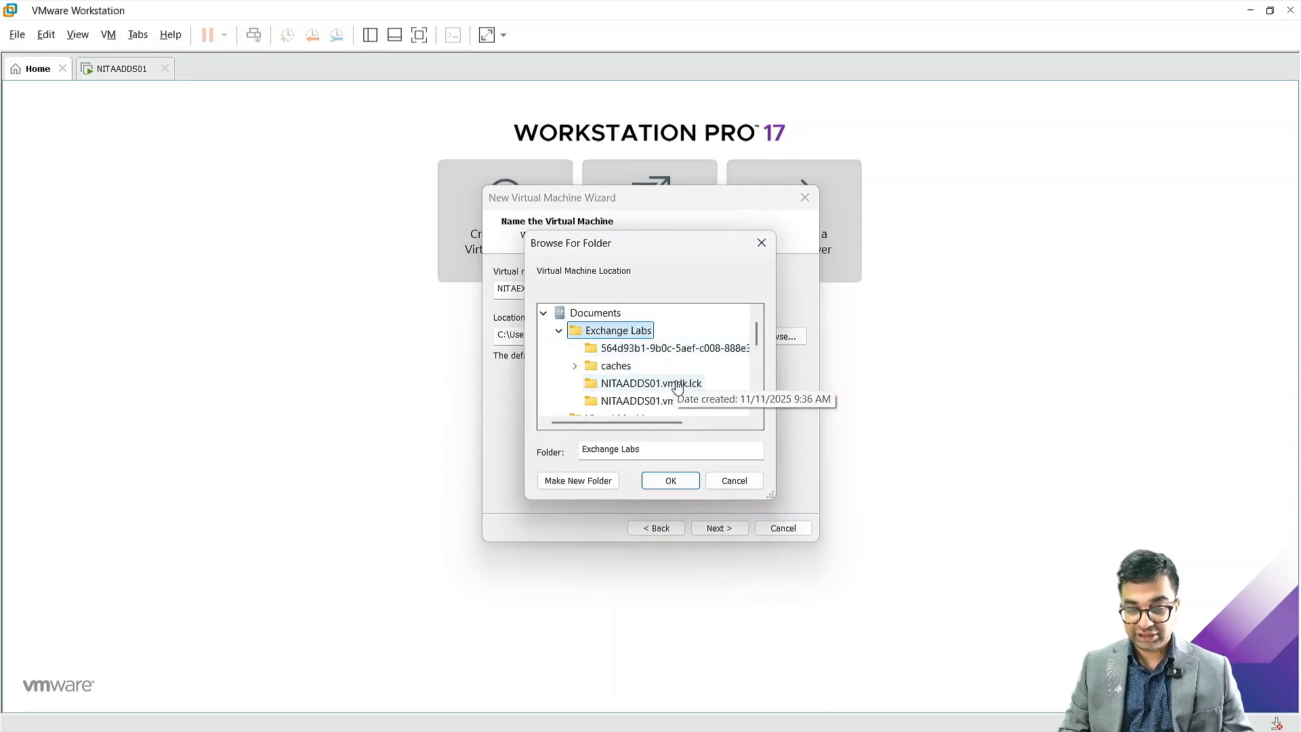
{"action": "left_click", "coordinate": [681, 483]}
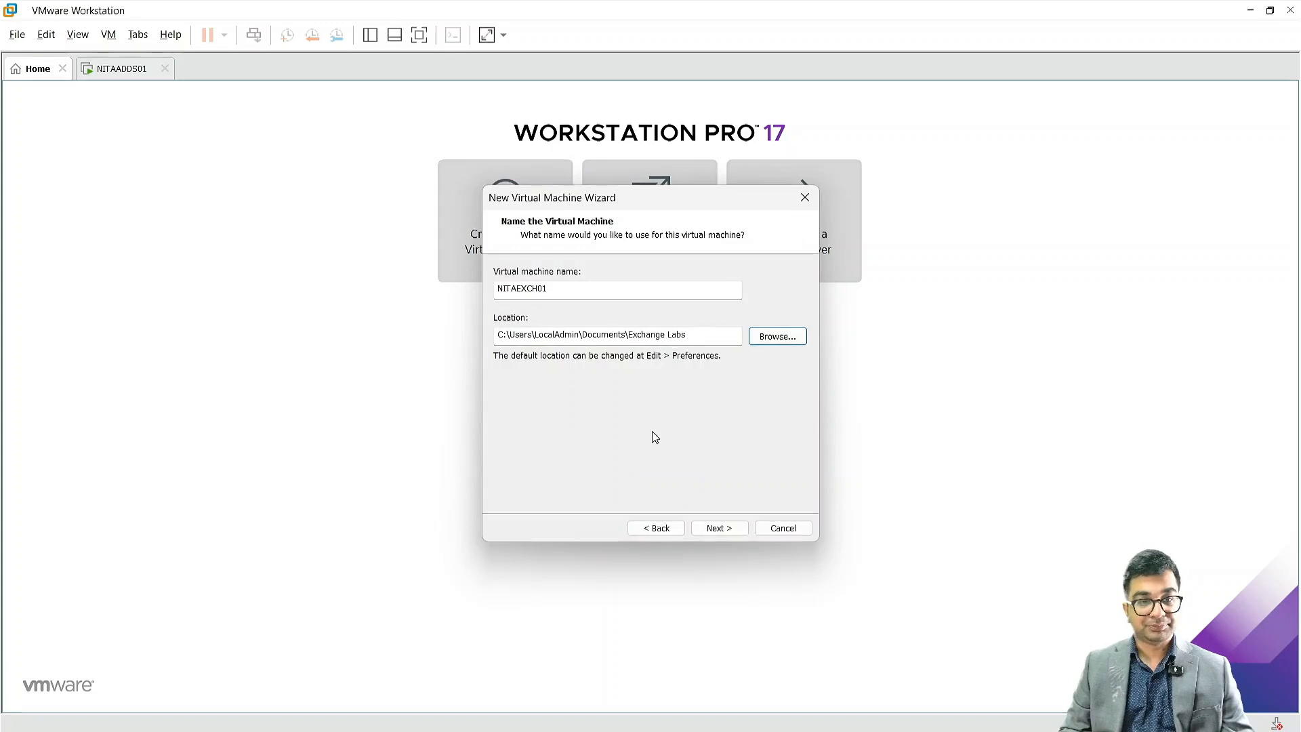
{"action": "left_click", "coordinate": [724, 530]}
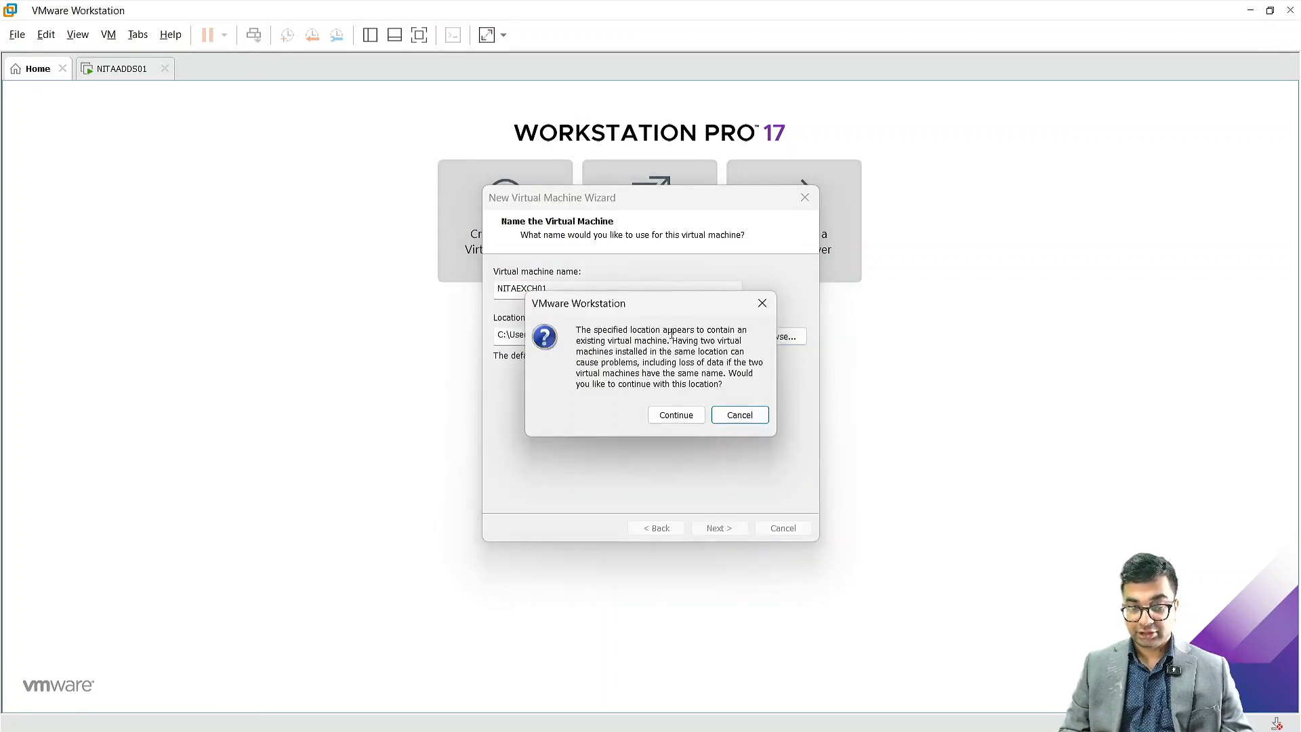
{"action": "left_click", "coordinate": [739, 415]}
Step: Create a new folder NITAEXCH01 inside Exchange Labs and use it as the virtual machine location
{"action": "left_click", "coordinate": [771, 337]}
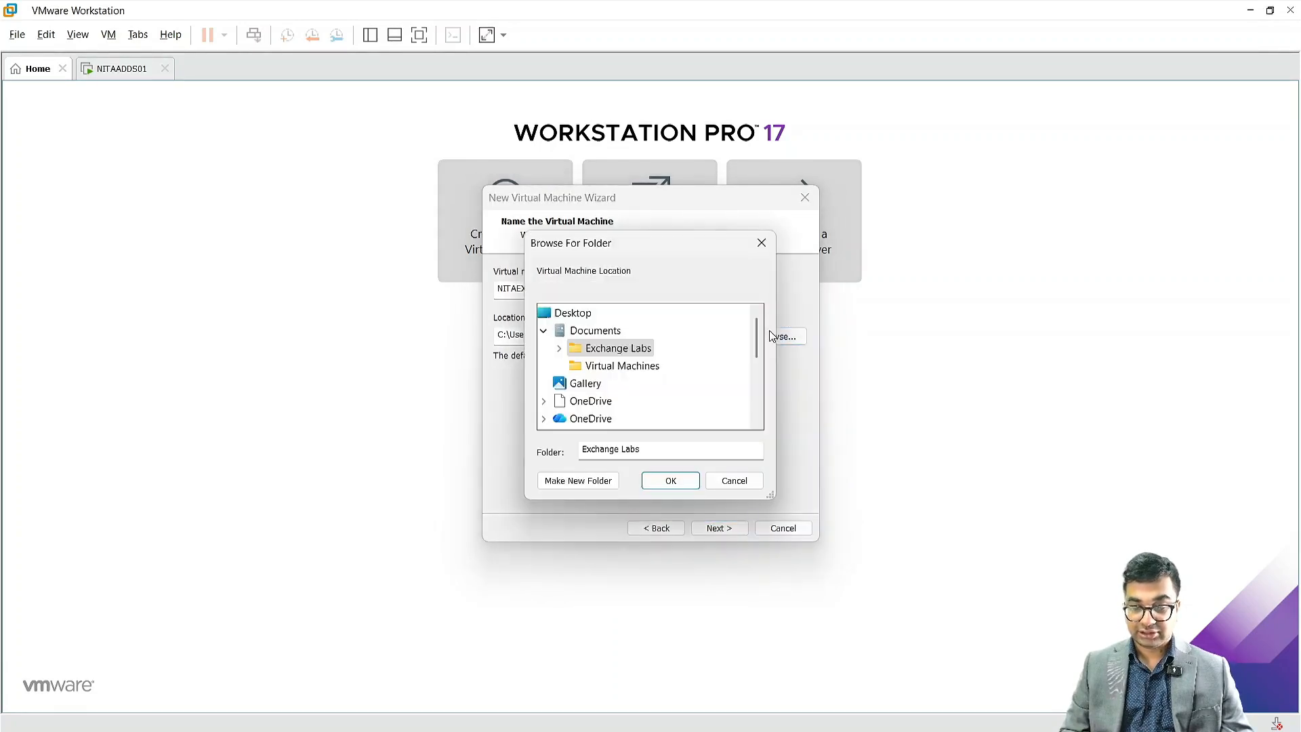
{"action": "left_click", "coordinate": [560, 348]}
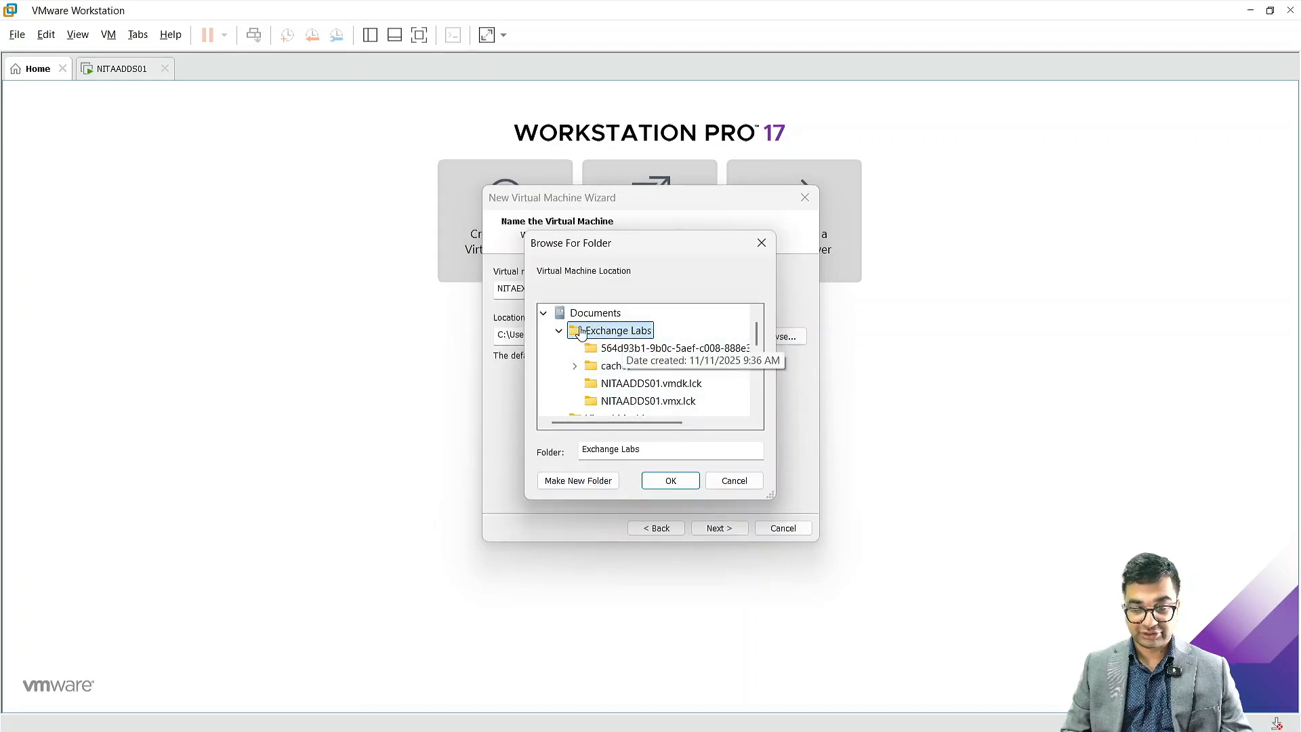
{"action": "left_click", "coordinate": [573, 483]}
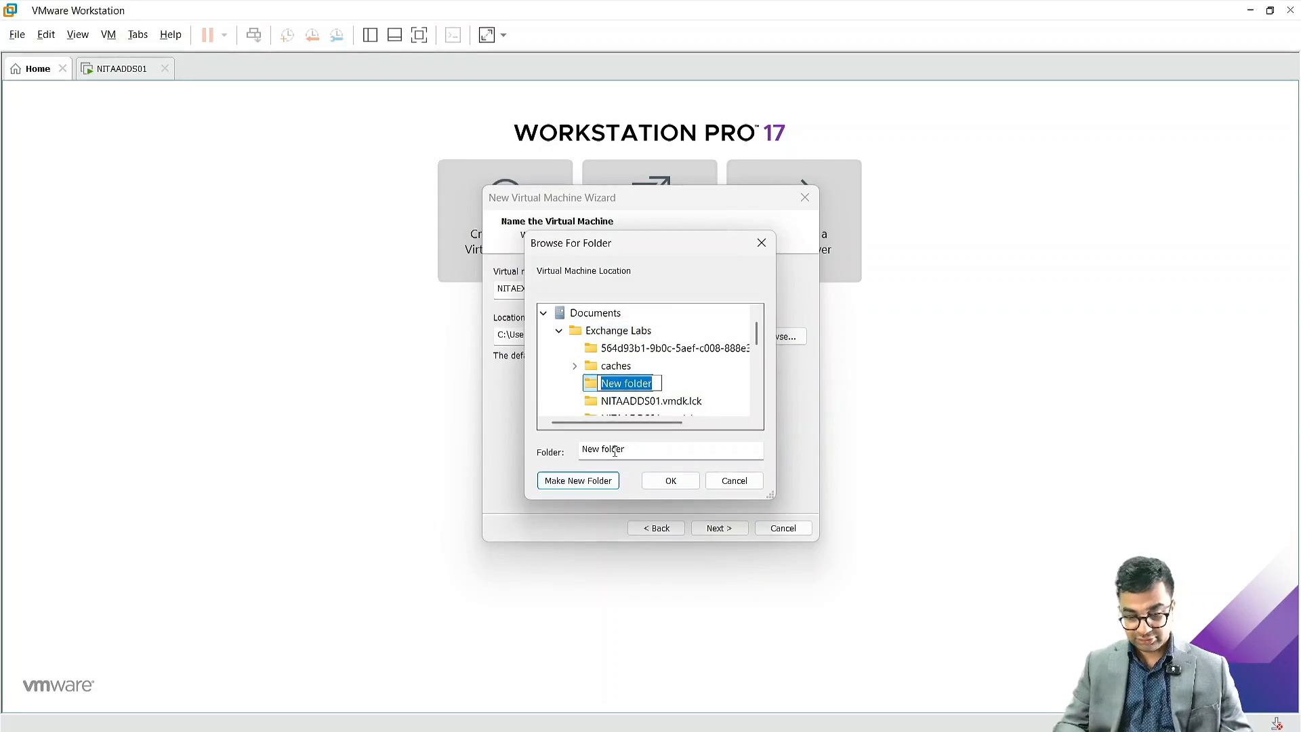
{"action": "type", "text": "NITAEXCH01"}
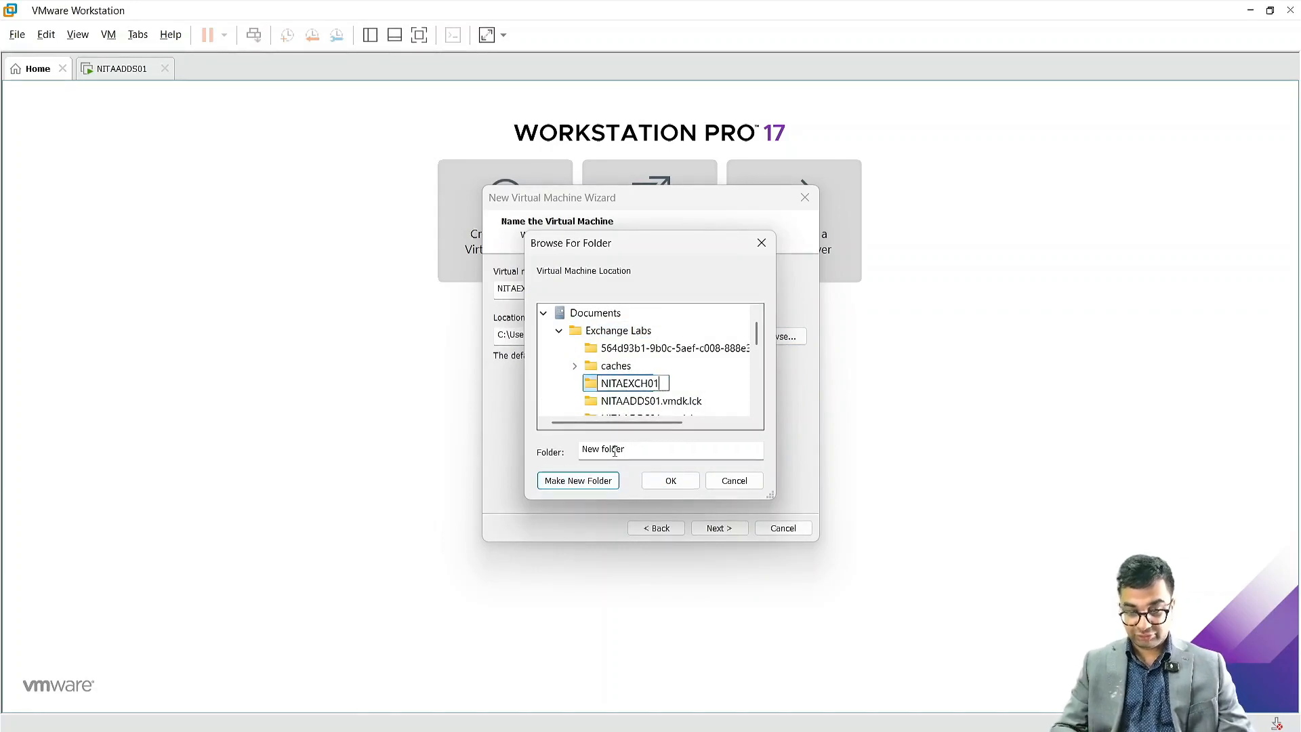
{"action": "key", "text": "Return"}
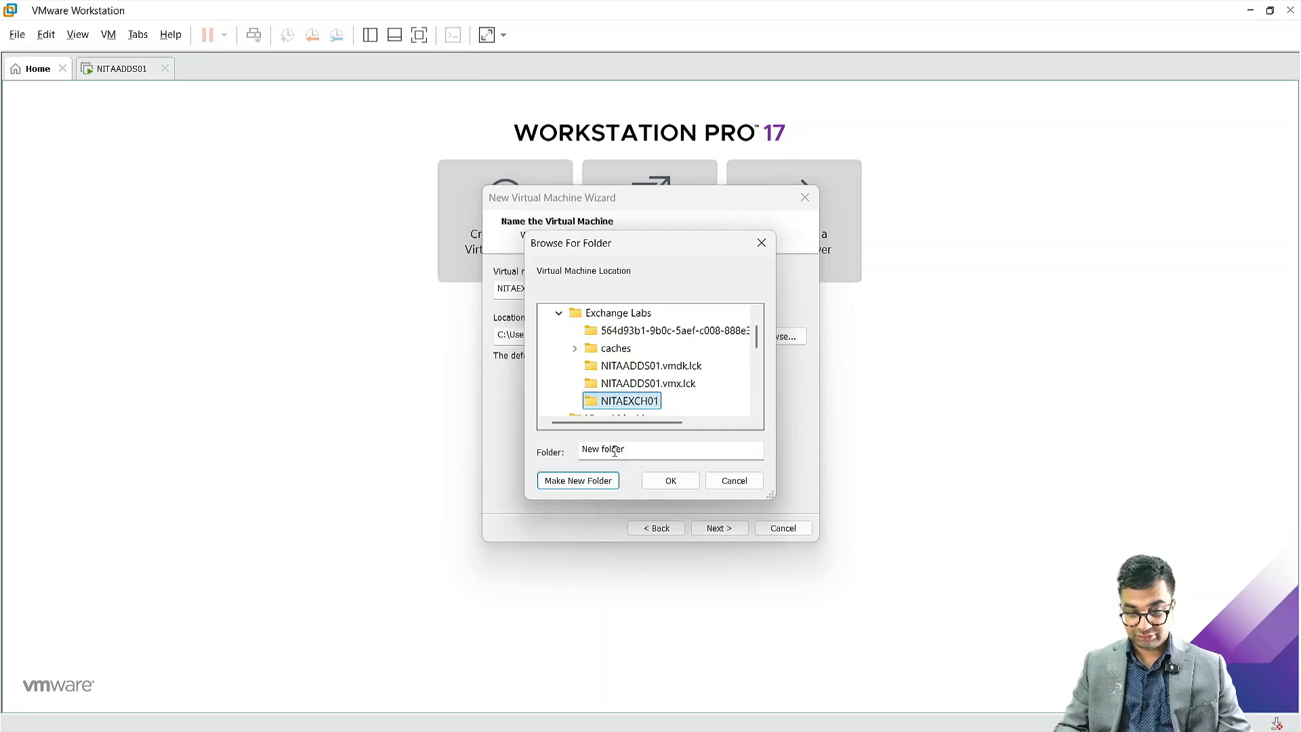
{"action": "key", "text": "Return"}
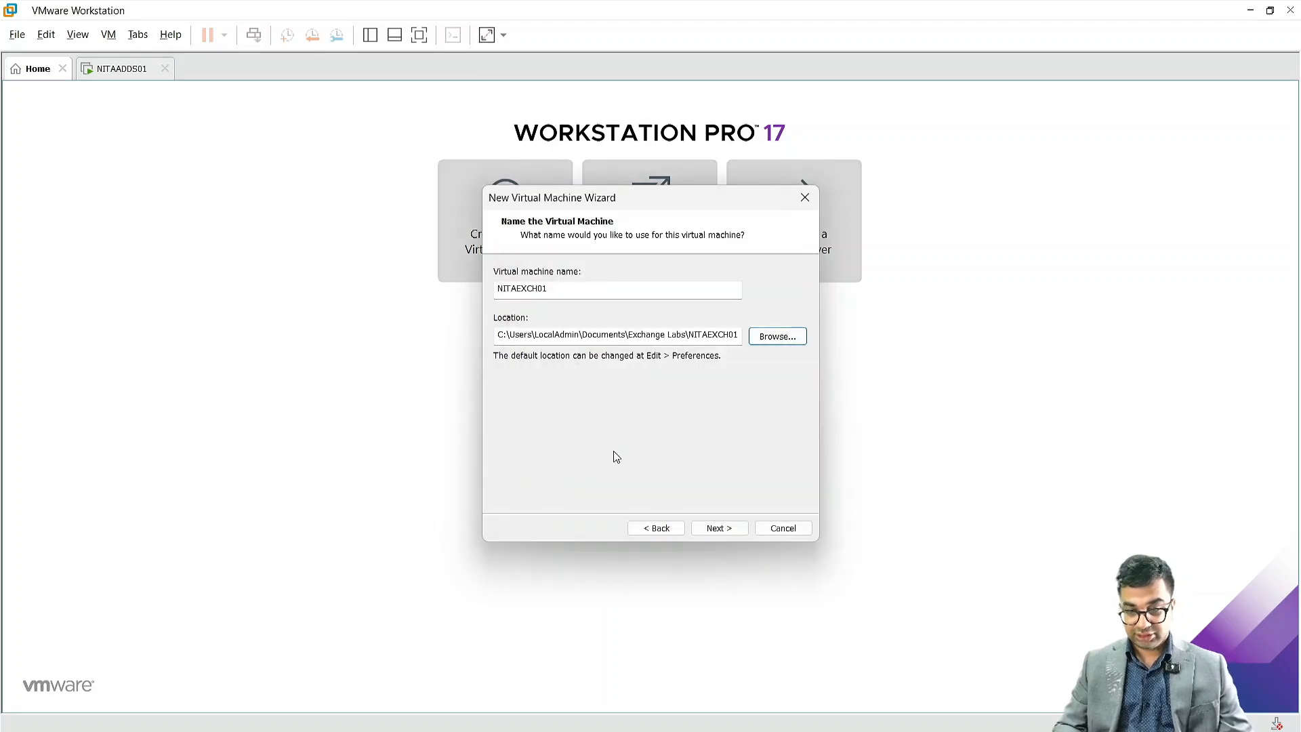
{"action": "left_click", "coordinate": [710, 530]}
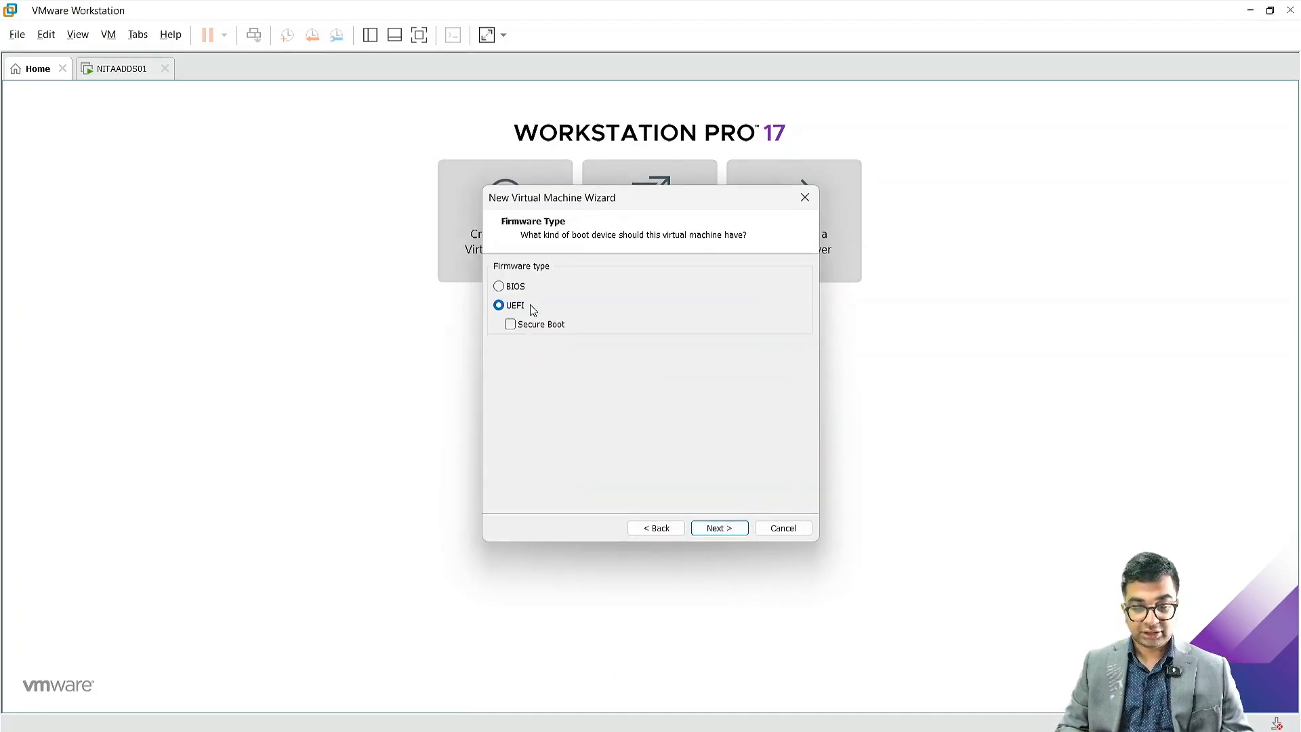
Step: Set the firmware type to BIOS
{"action": "left_click", "coordinate": [512, 291]}
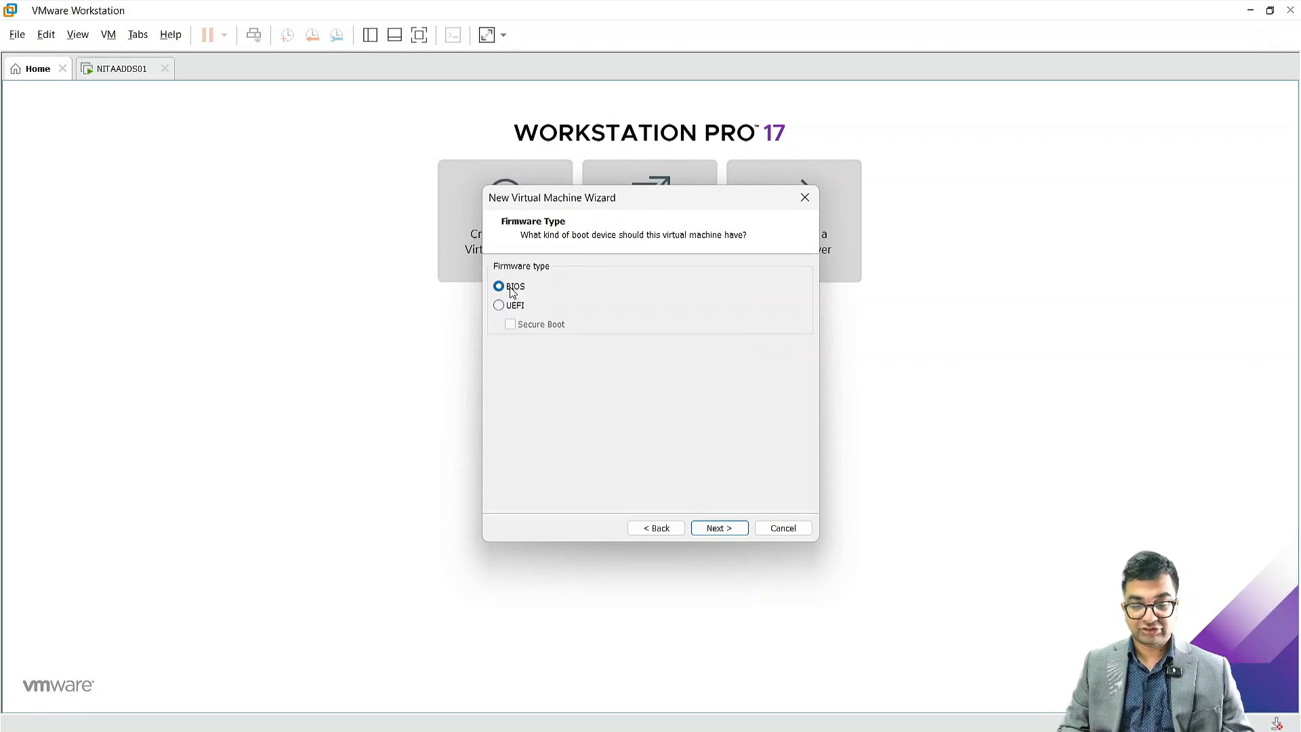
{"action": "left_click", "coordinate": [728, 528]}
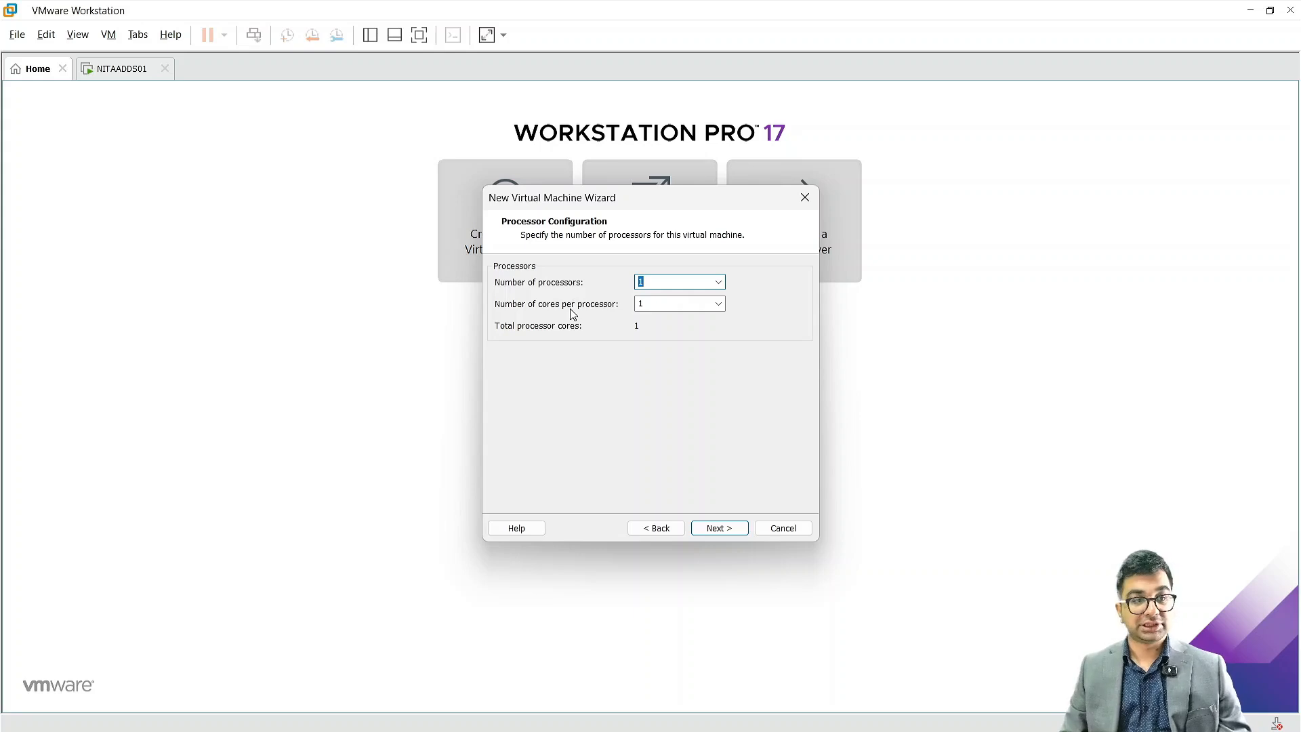
Step: Set the number of cores per processor to 2
{"action": "left_click", "coordinate": [719, 304]}
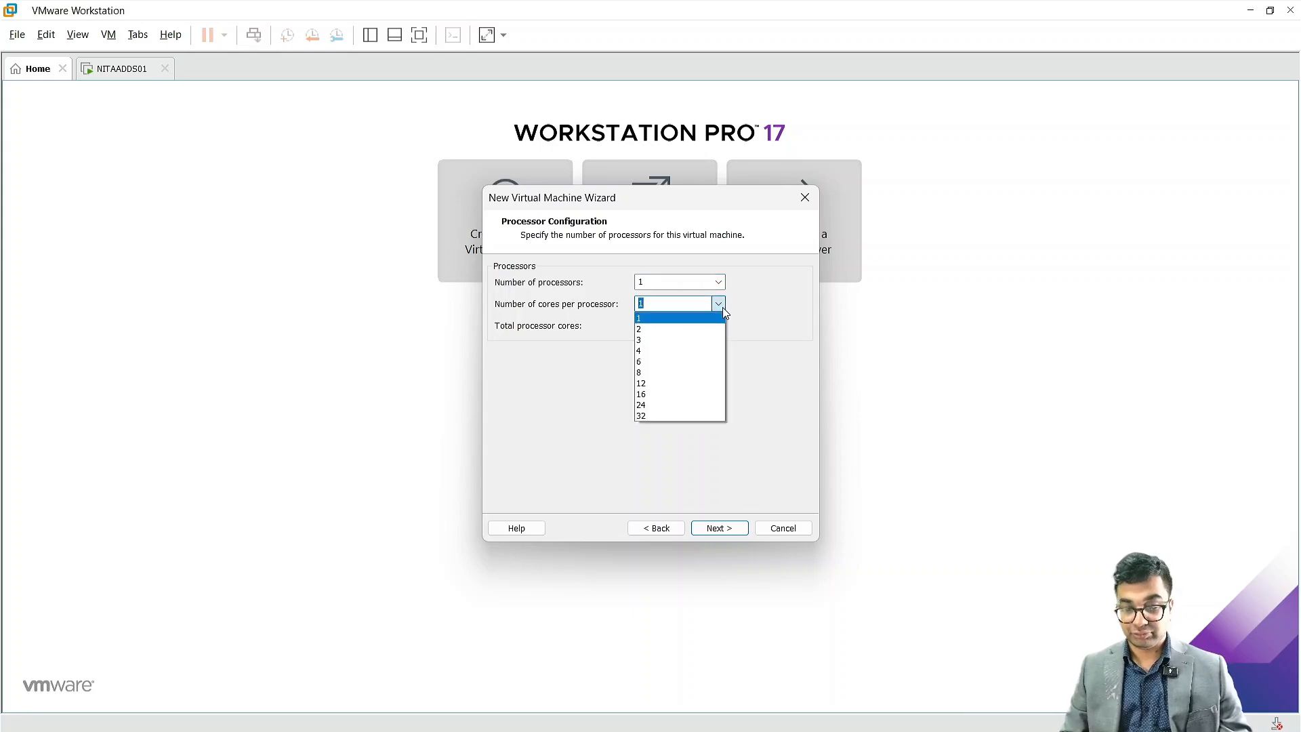
{"action": "left_click", "coordinate": [681, 330]}
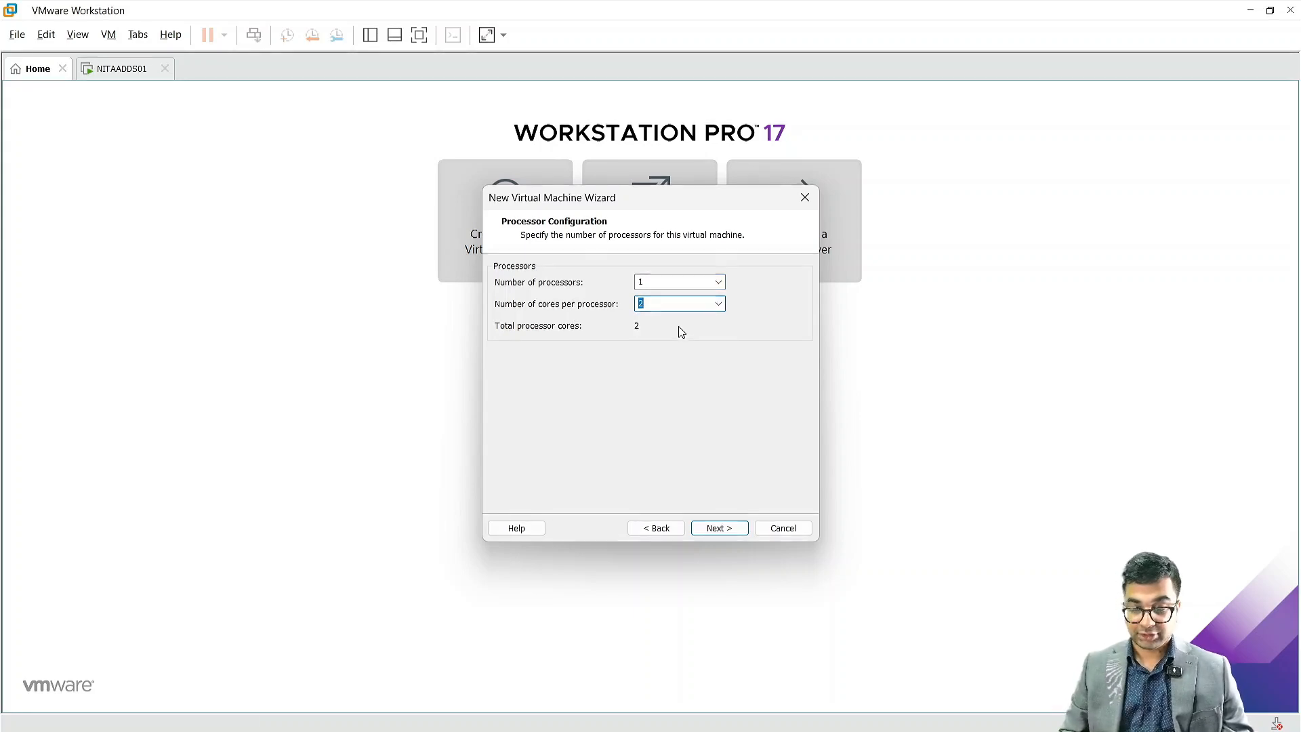
{"action": "left_click", "coordinate": [720, 527]}
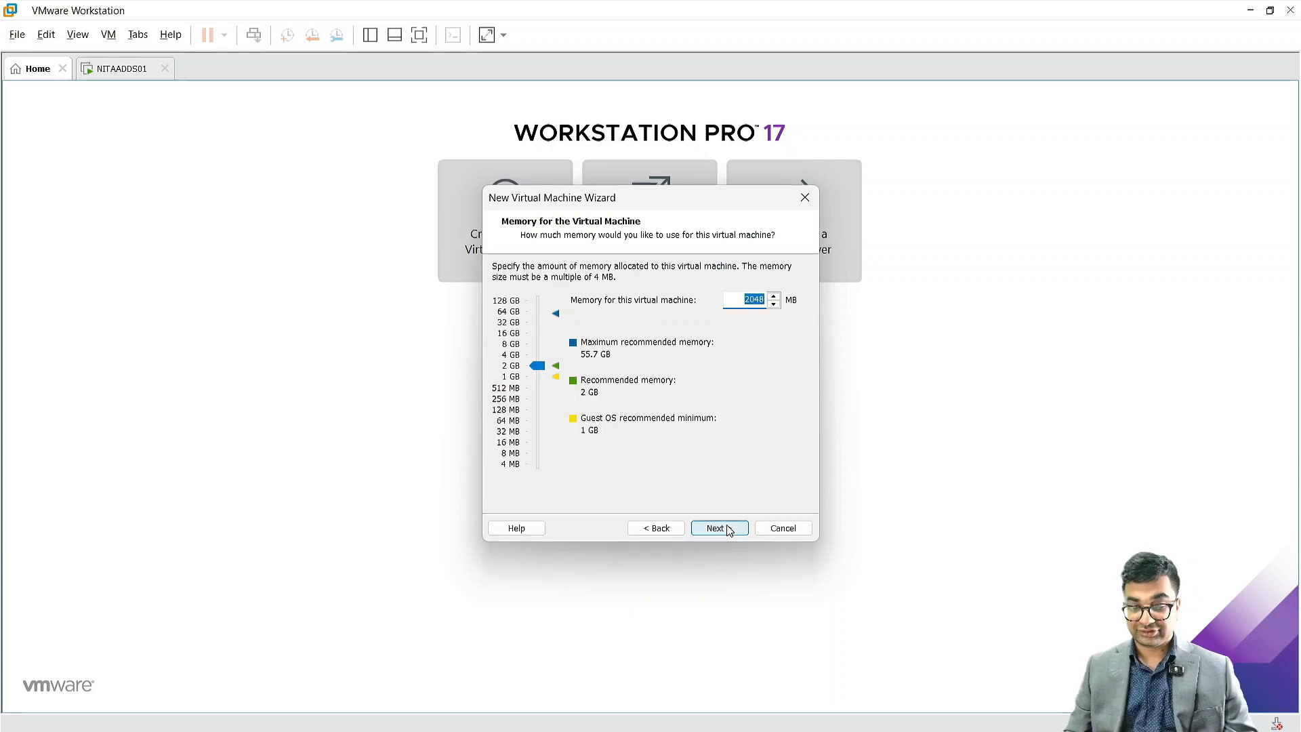
Step: Allocate 8 GB of memory to the virtual machine
{"action": "left_click", "coordinate": [538, 350]}
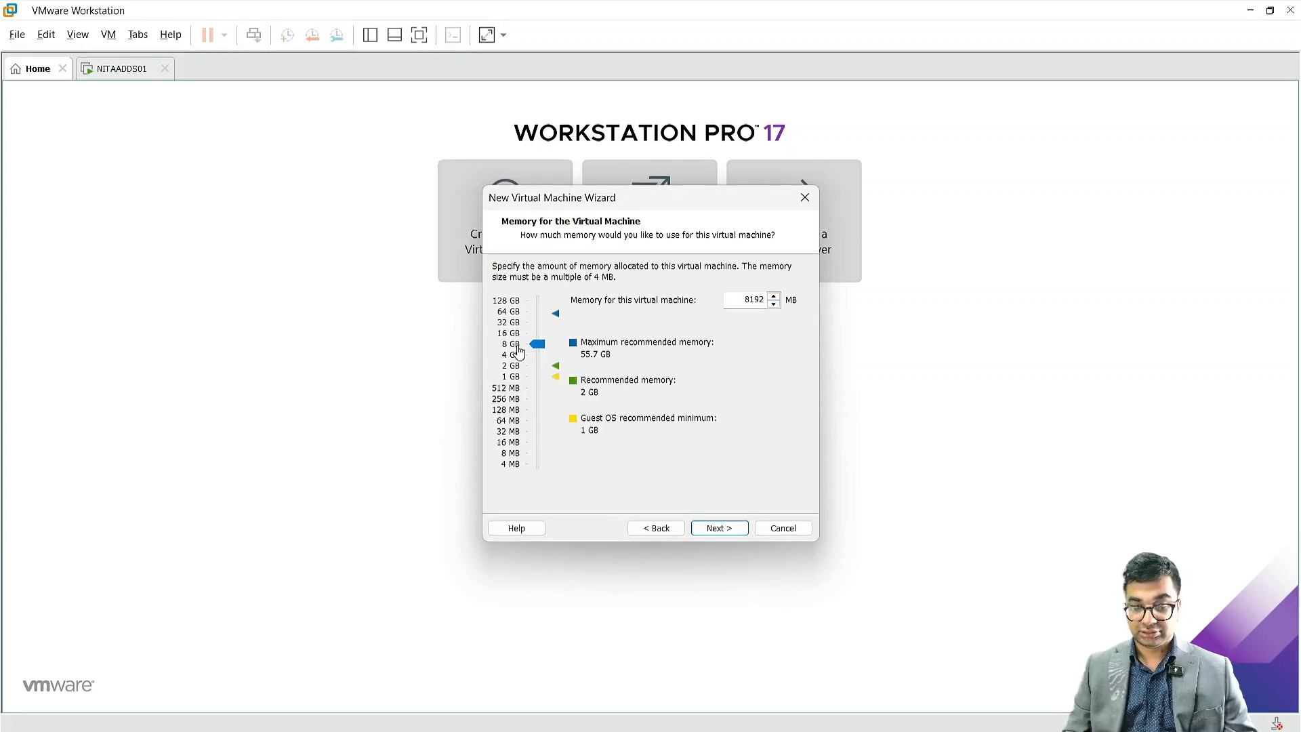
{"action": "left_click", "coordinate": [722, 529]}
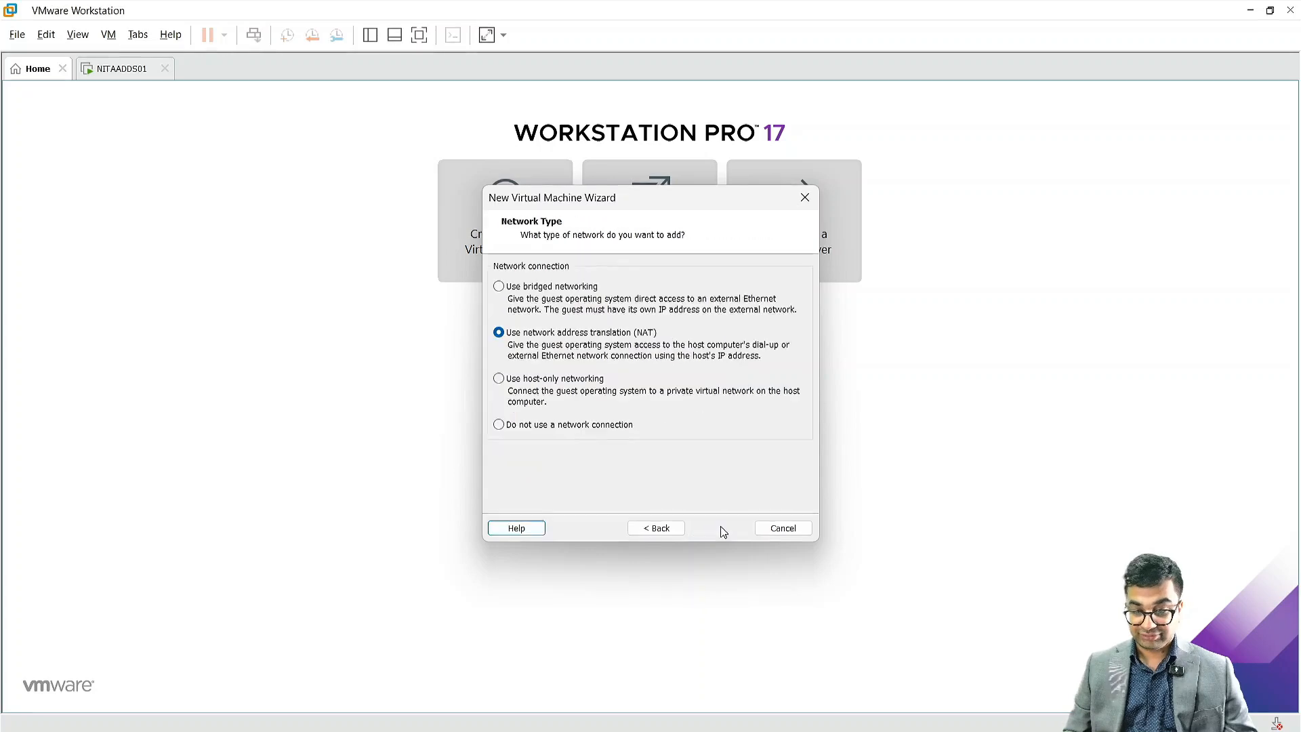
Step: Keep NAT networking and the LSI Logic SAS controller
{"action": "left_click", "coordinate": [722, 529]}
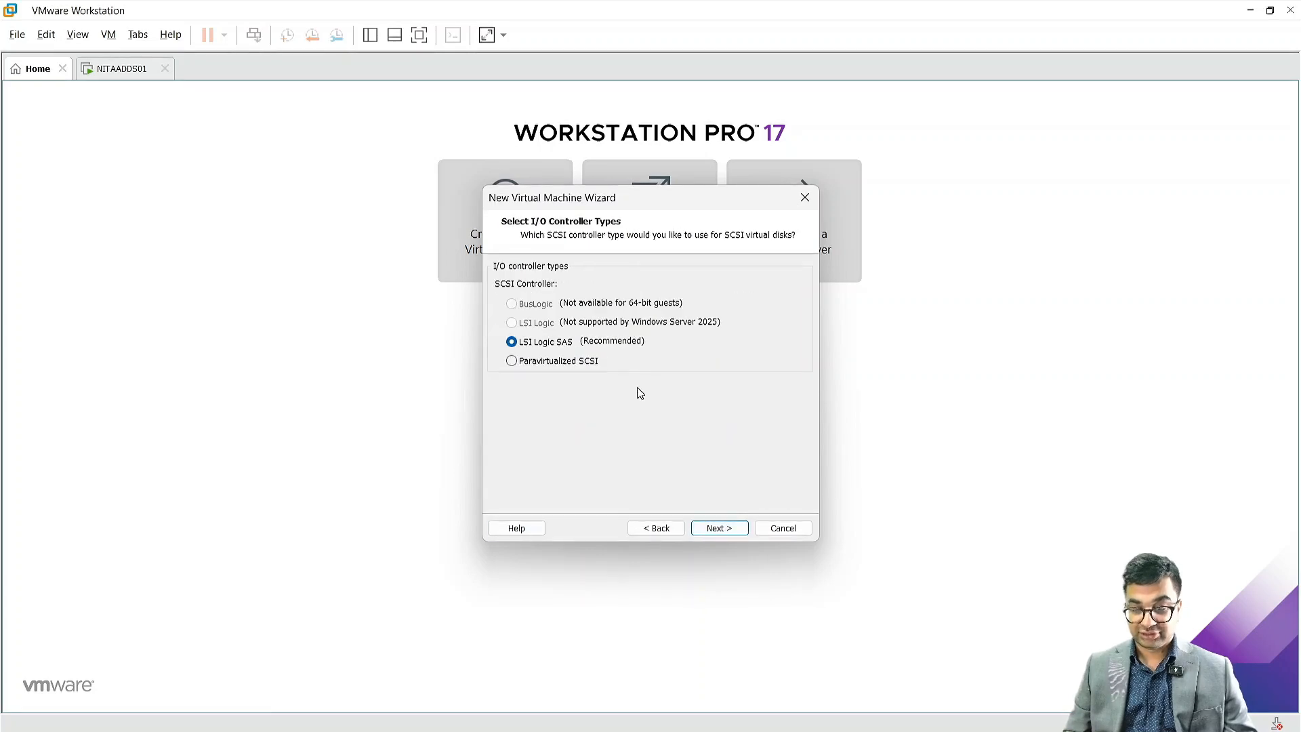
{"action": "left_click", "coordinate": [718, 529]}
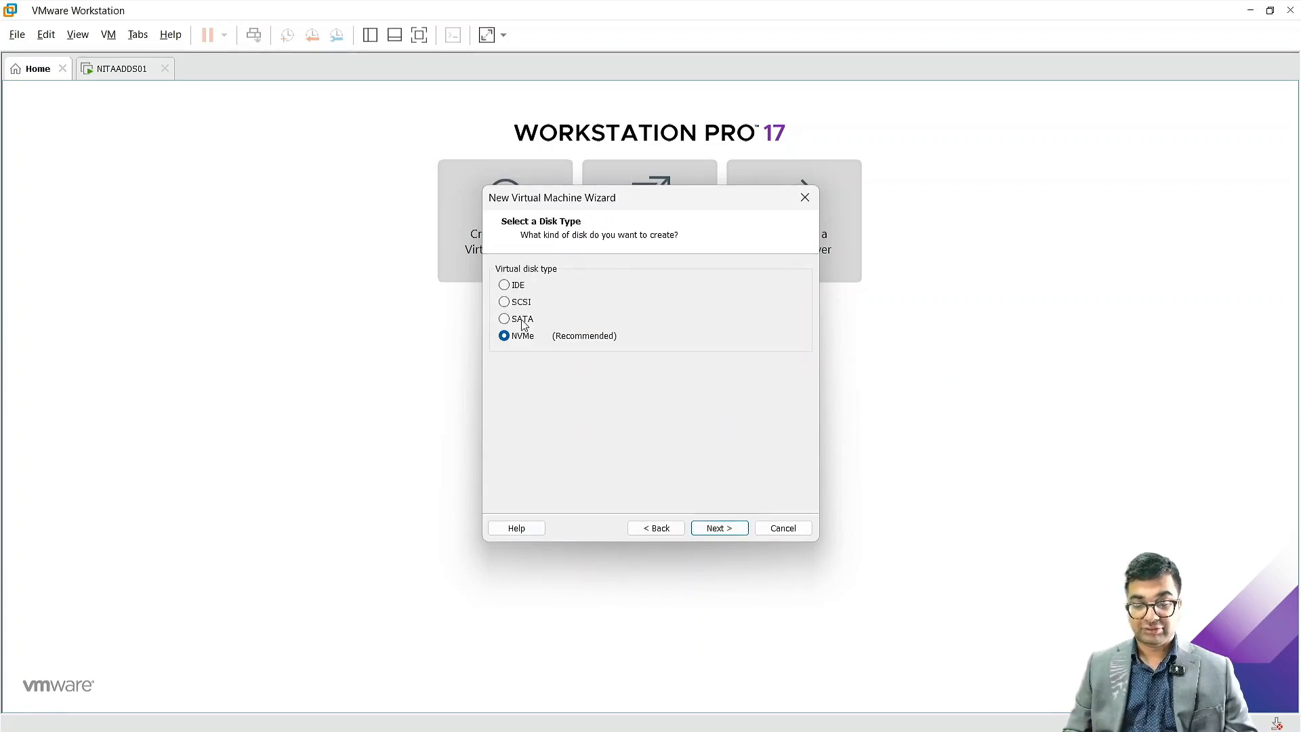
Step: Choose a SCSI disk type and create a new virtual disk
{"action": "left_click", "coordinate": [504, 303]}
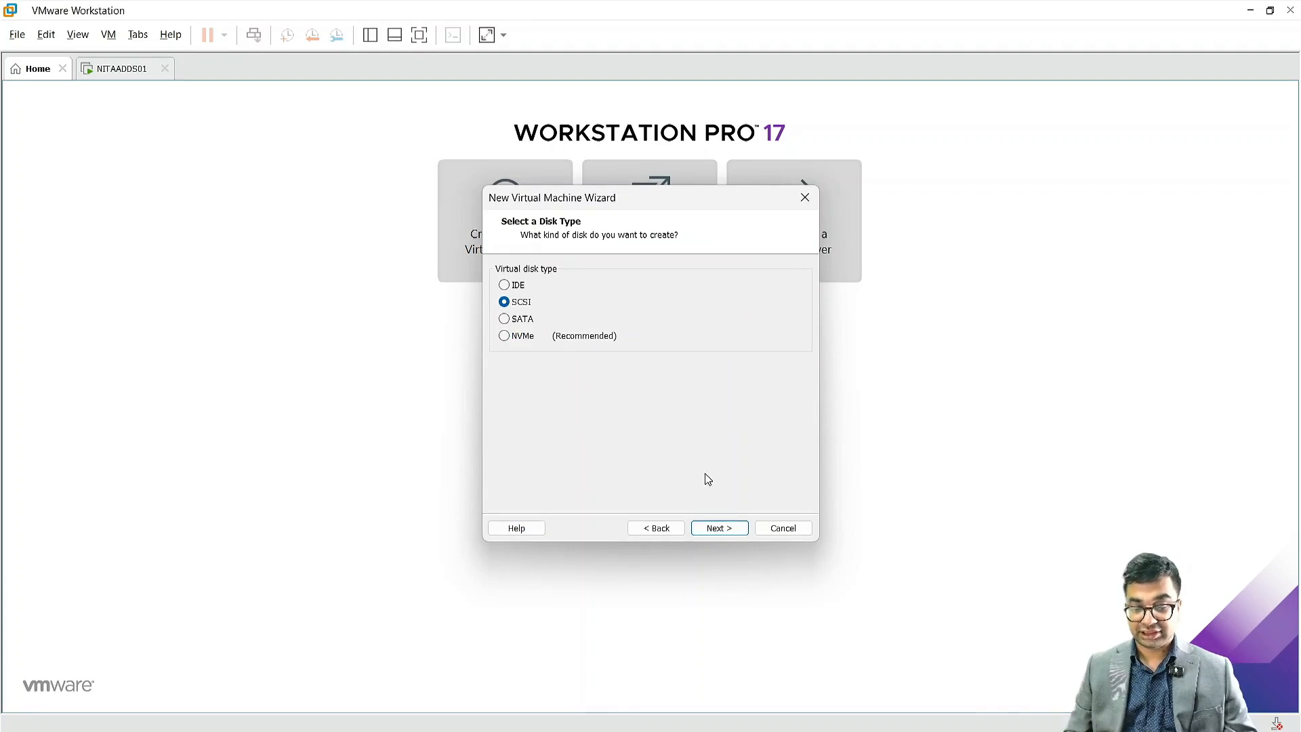
{"action": "left_click", "coordinate": [729, 533]}
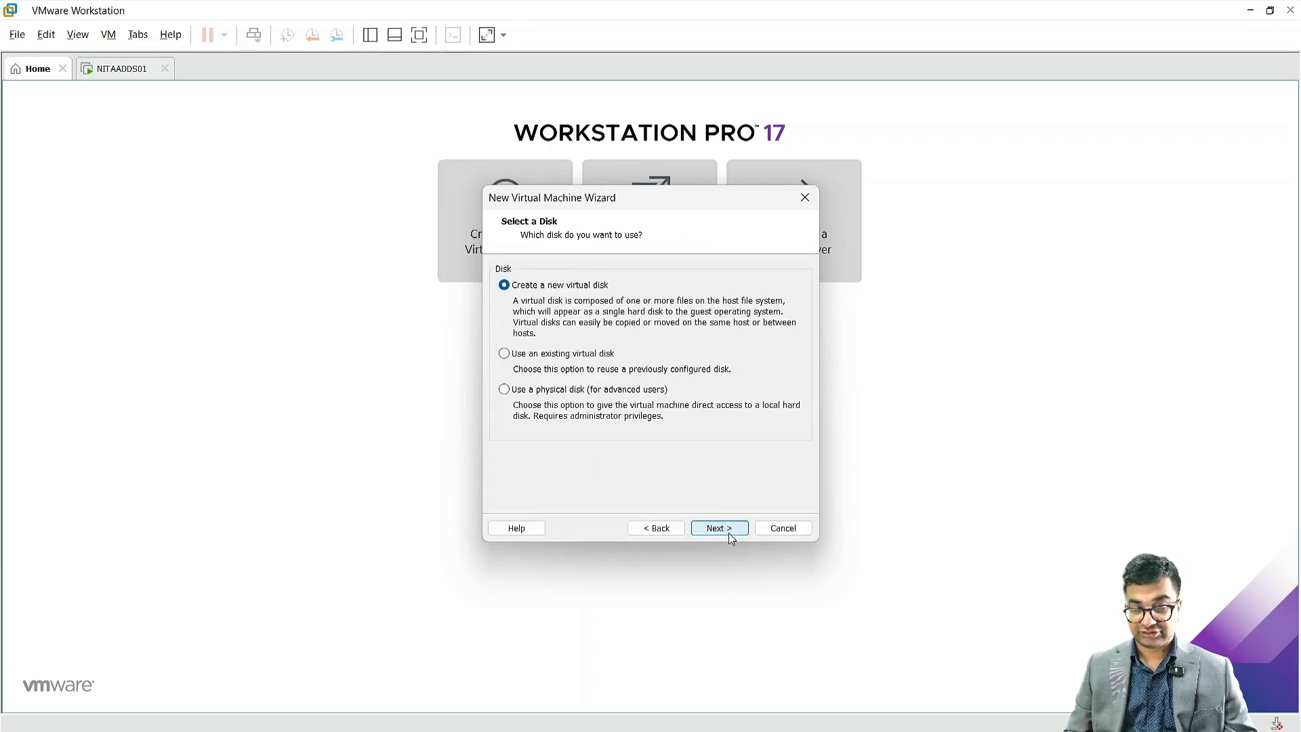
{"action": "left_click", "coordinate": [729, 533]}
Step: Set the maximum disk size to 320 GB and store the virtual disk as a single file
{"action": "left_click", "coordinate": [549, 402]}
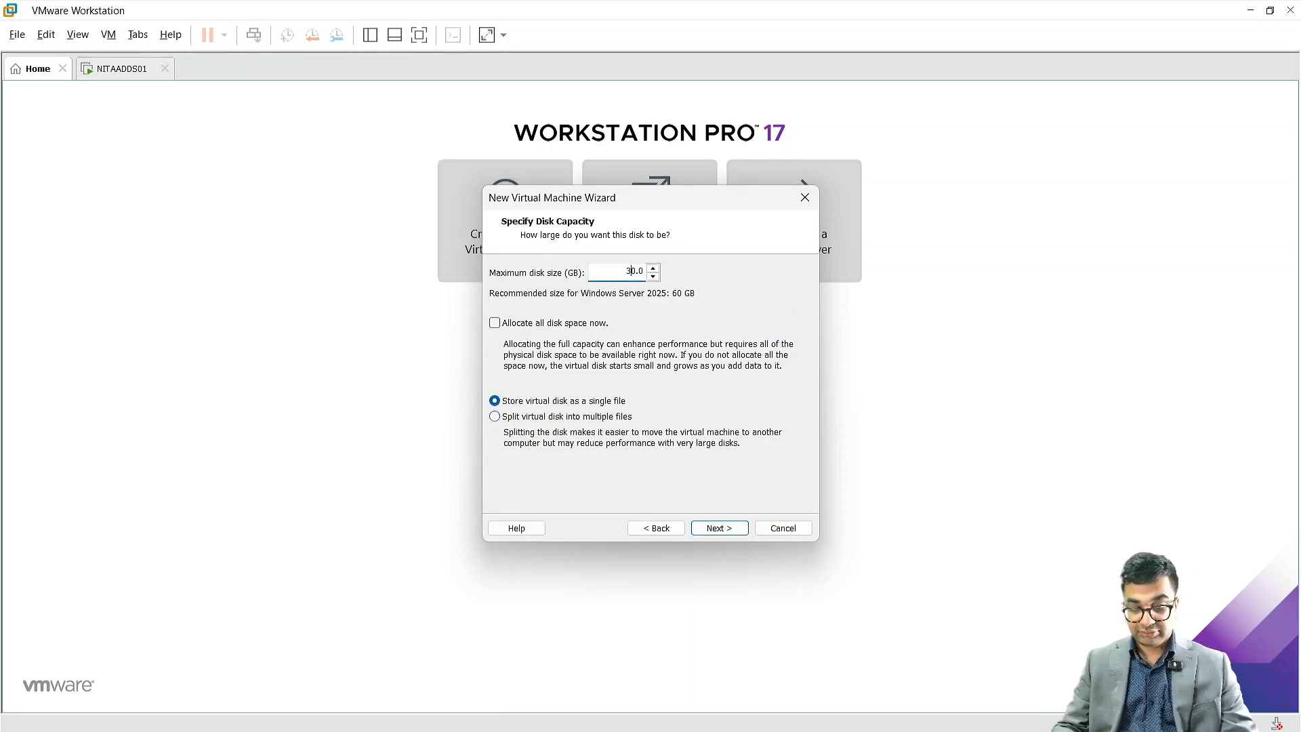
{"action": "type", "text": "20"}
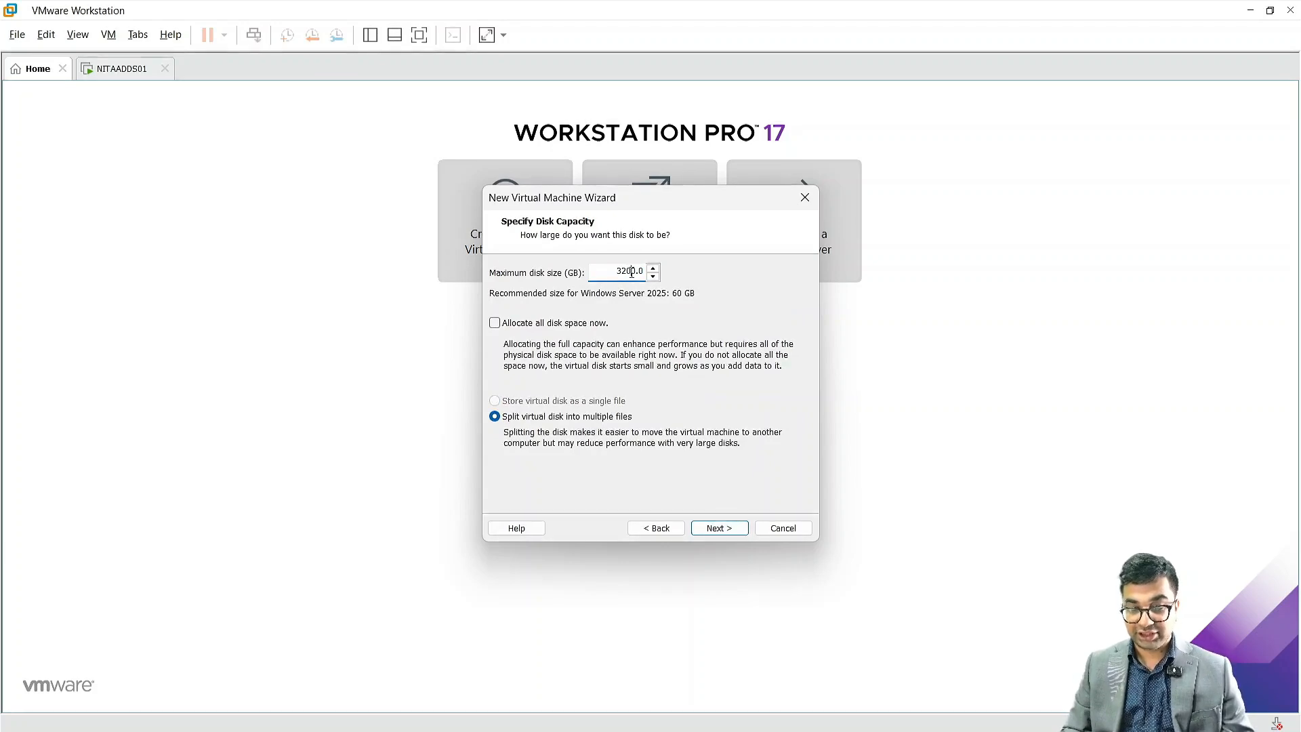
{"action": "key", "text": "BackSpace"}
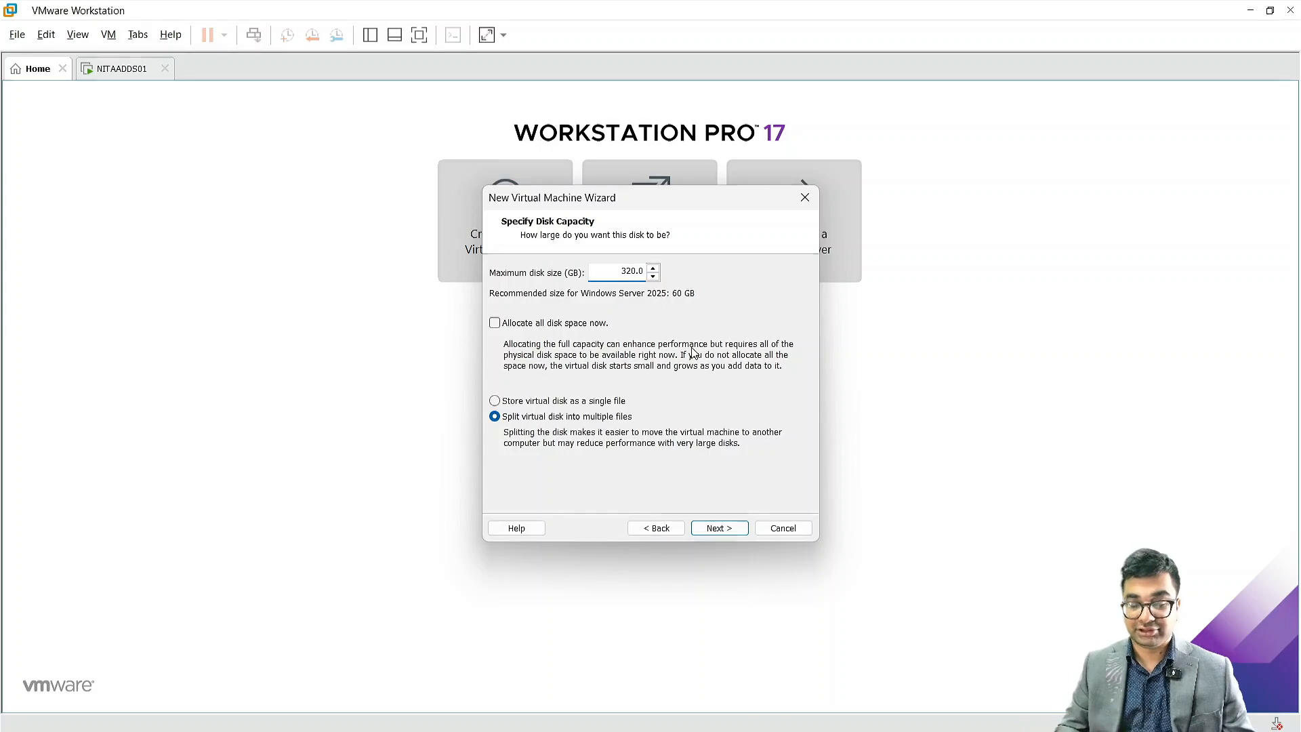
{"action": "left_click", "coordinate": [546, 402]}
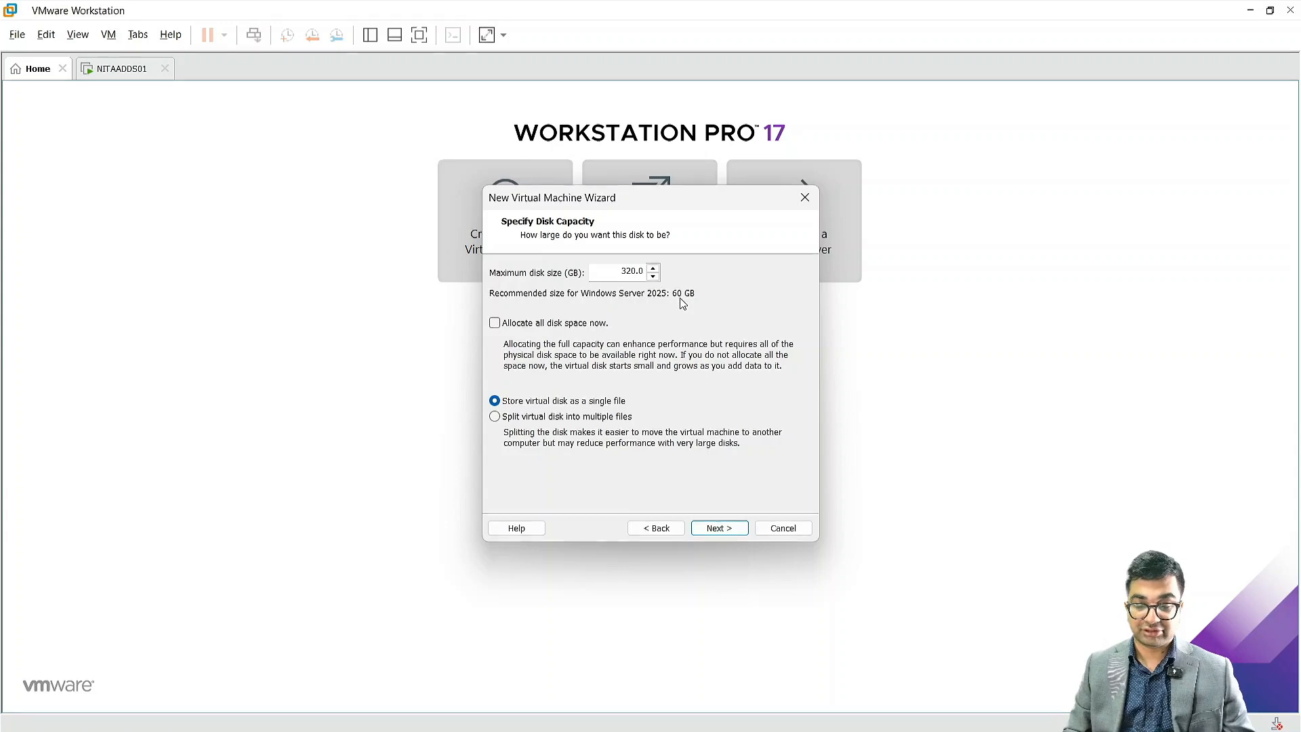
{"action": "left_click", "coordinate": [719, 528]}
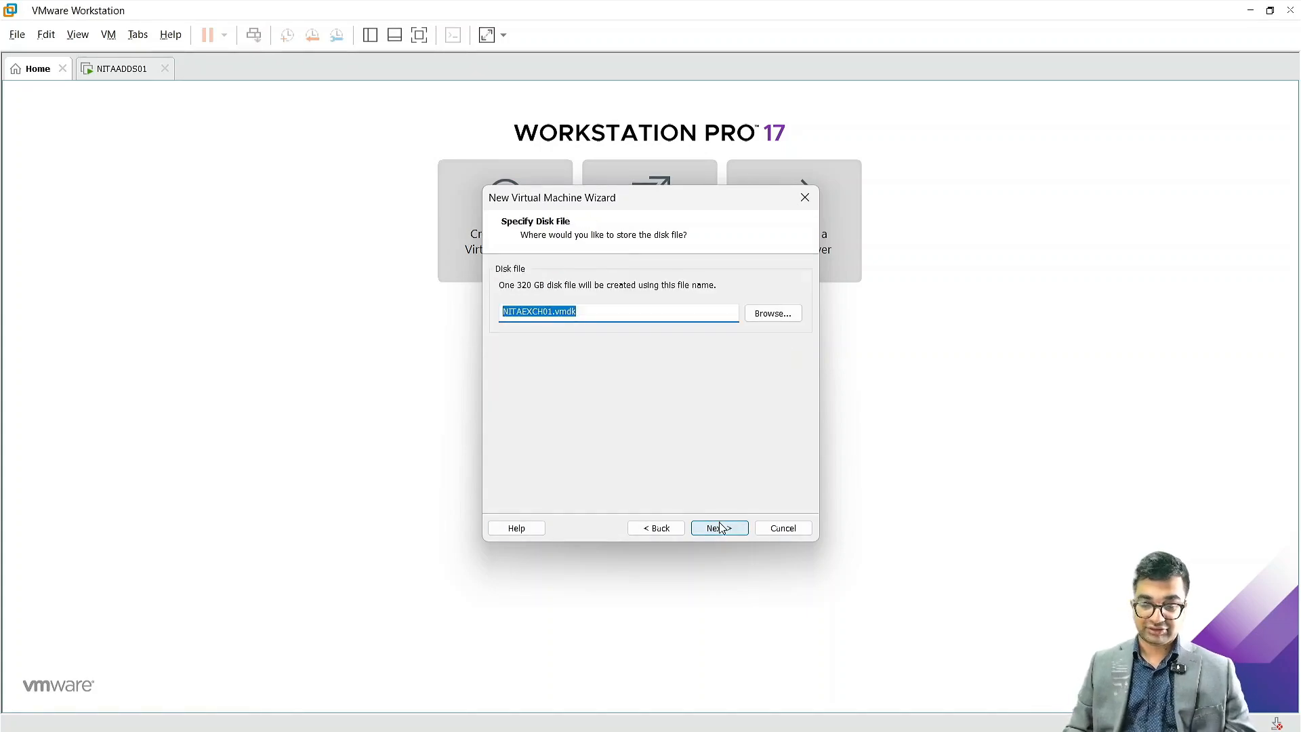
Step: Accept the NITAEXCH01.vmdk disk file and finish the wizard
{"action": "left_click", "coordinate": [720, 528]}
{"action": "left_click", "coordinate": [720, 528]}
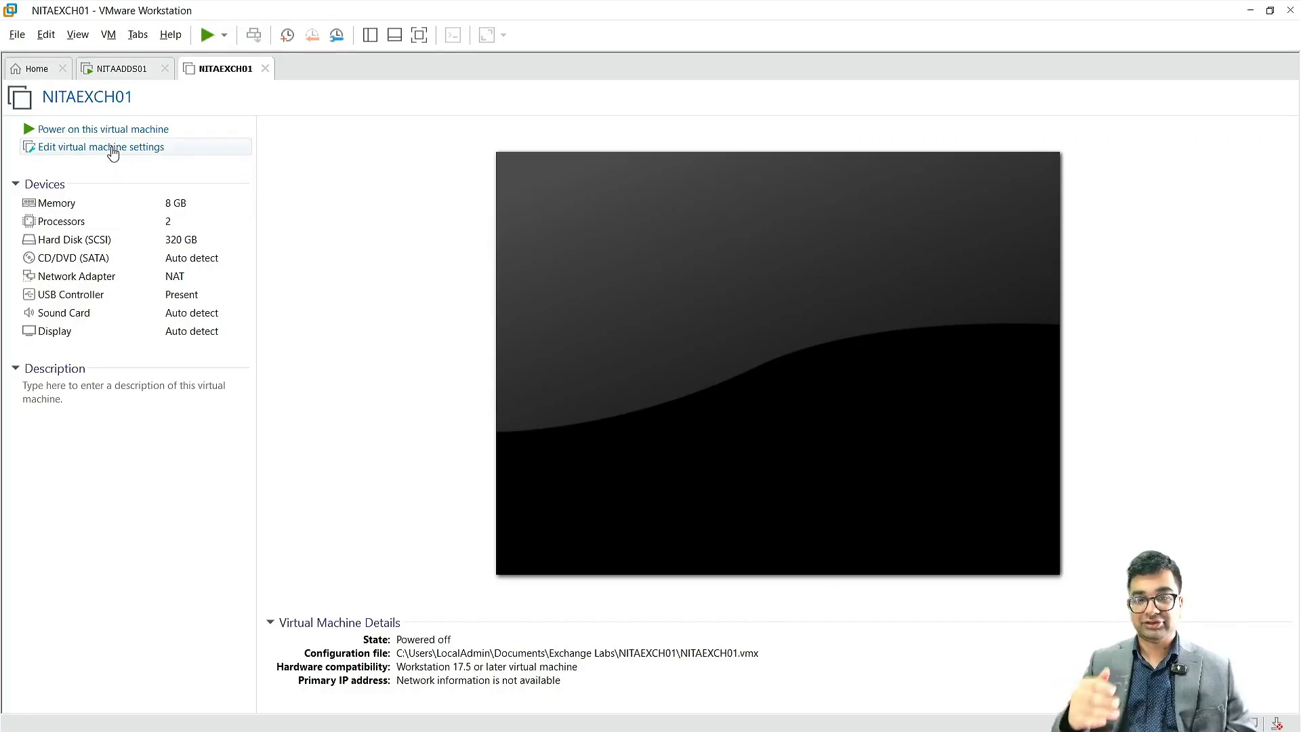
Step: Open the virtual machine settings and attach the Microsoft Windows Server 2025.iso image file to the CD/DVD drive
{"action": "left_click", "coordinate": [112, 152]}
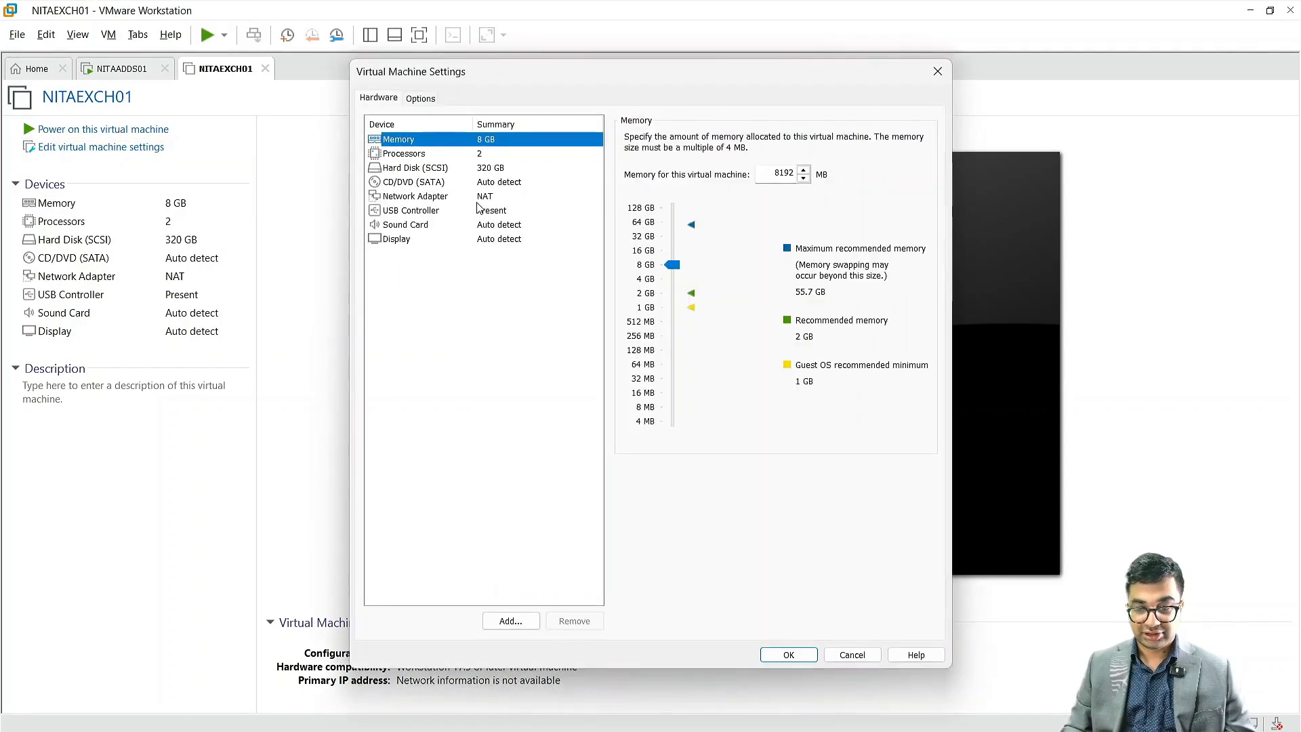
{"action": "left_click", "coordinate": [488, 183]}
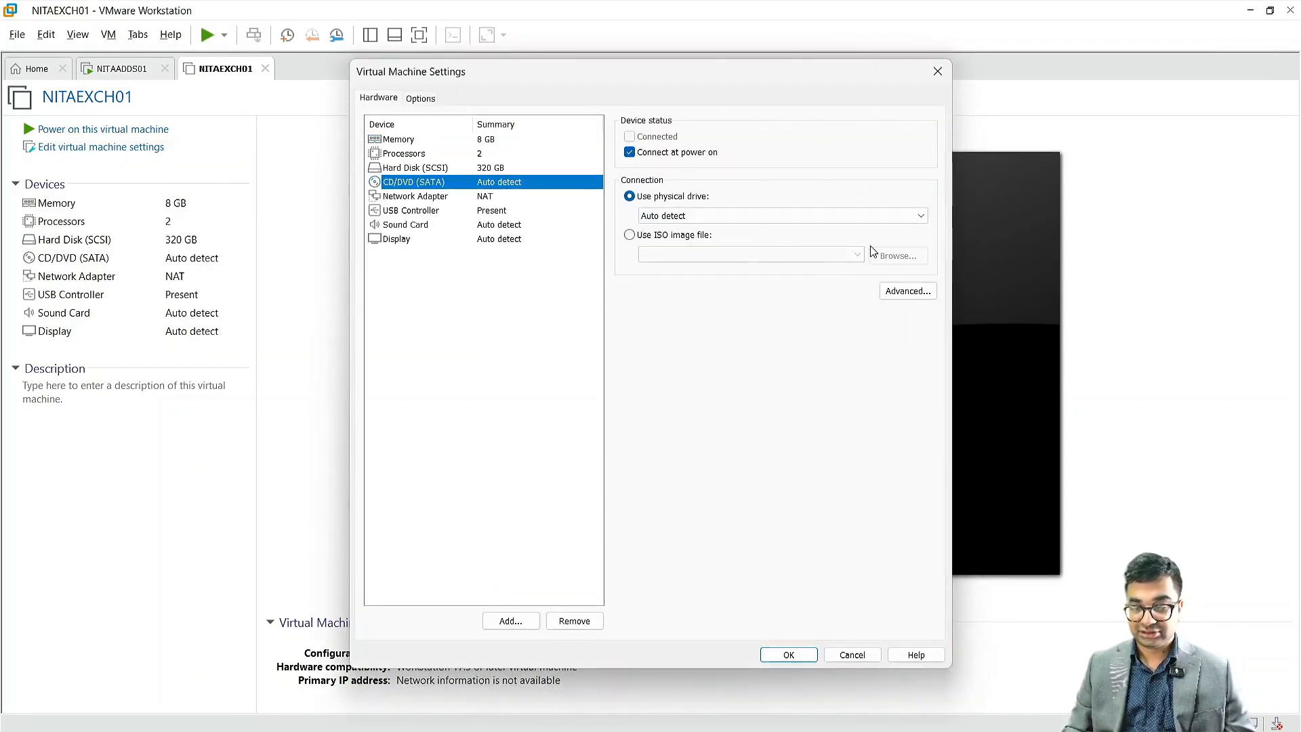
{"action": "left_click", "coordinate": [662, 235]}
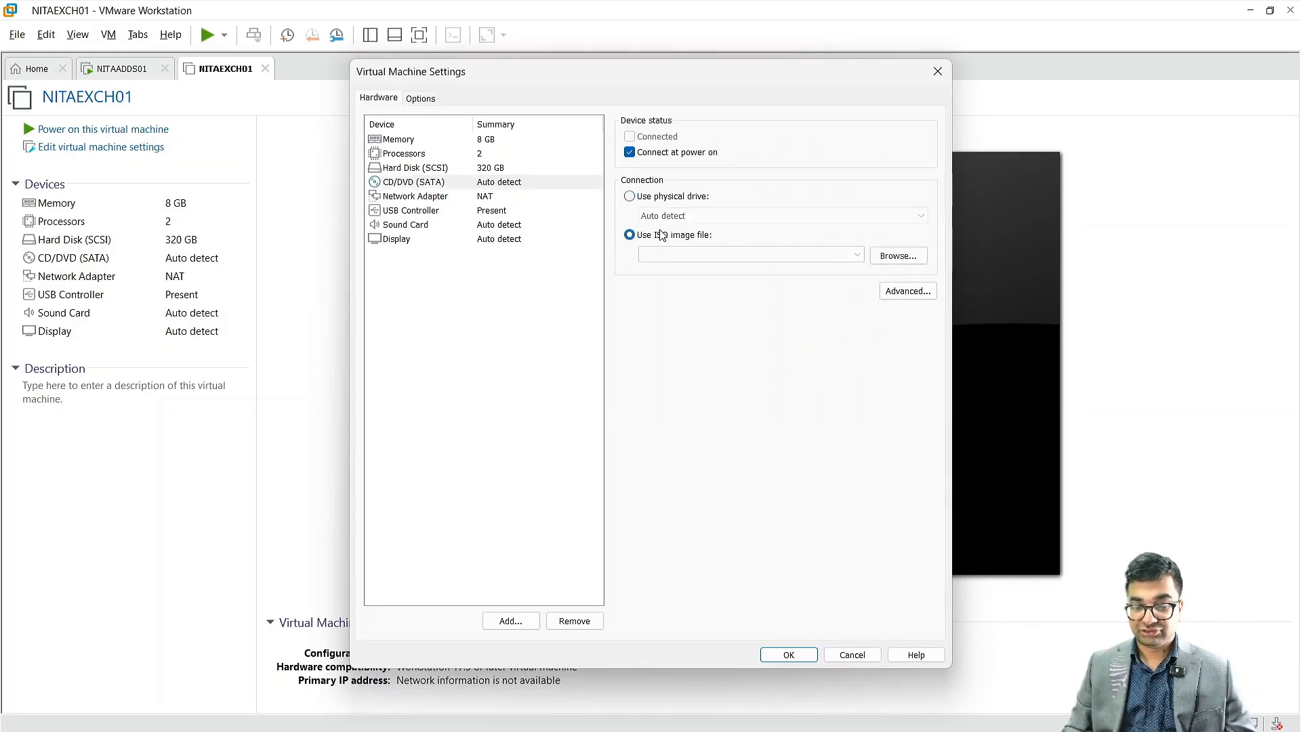
{"action": "left_click", "coordinate": [857, 254]}
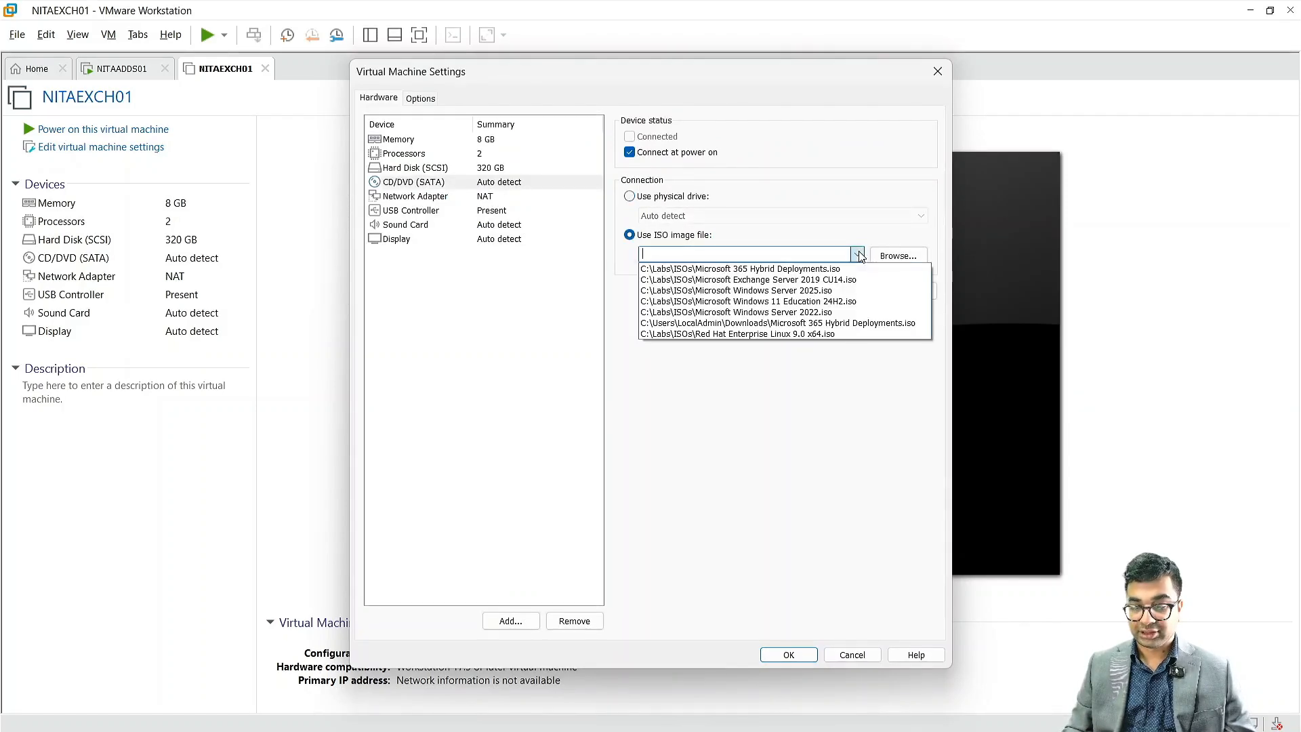
{"action": "left_click", "coordinate": [817, 290]}
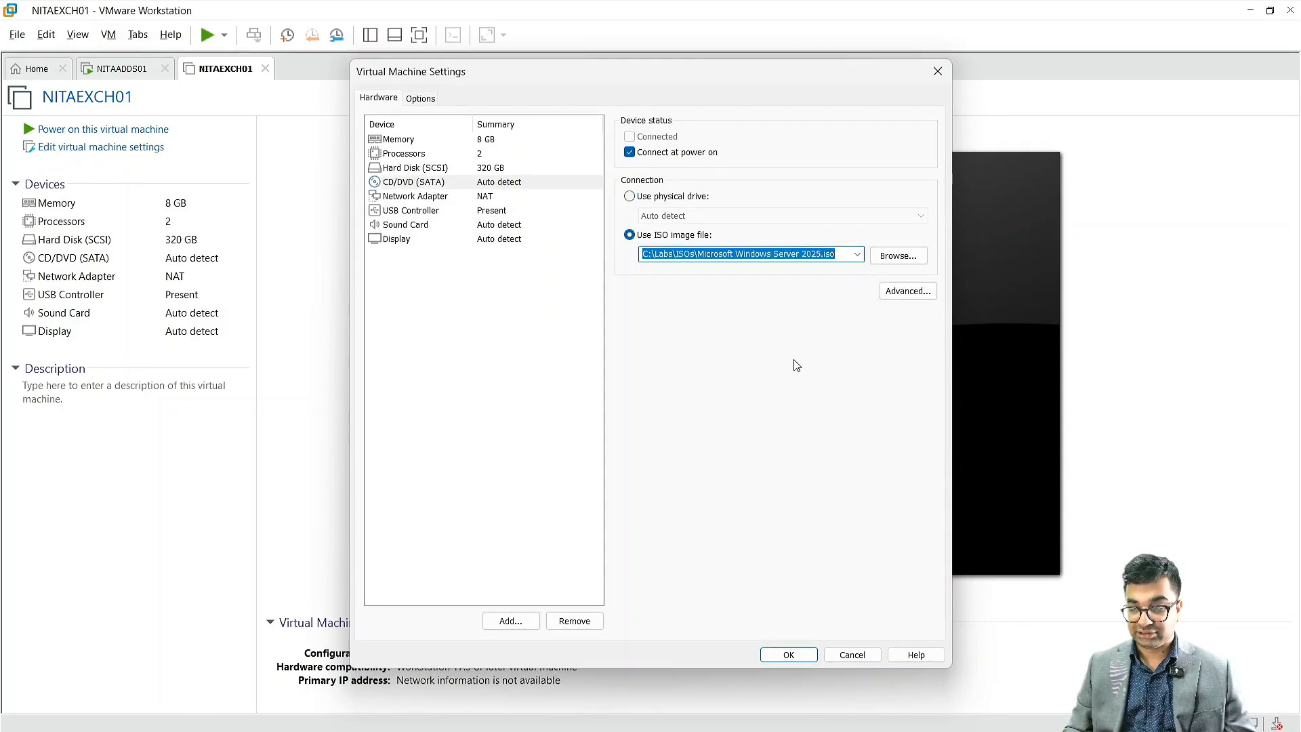
{"action": "left_click", "coordinate": [789, 660]}
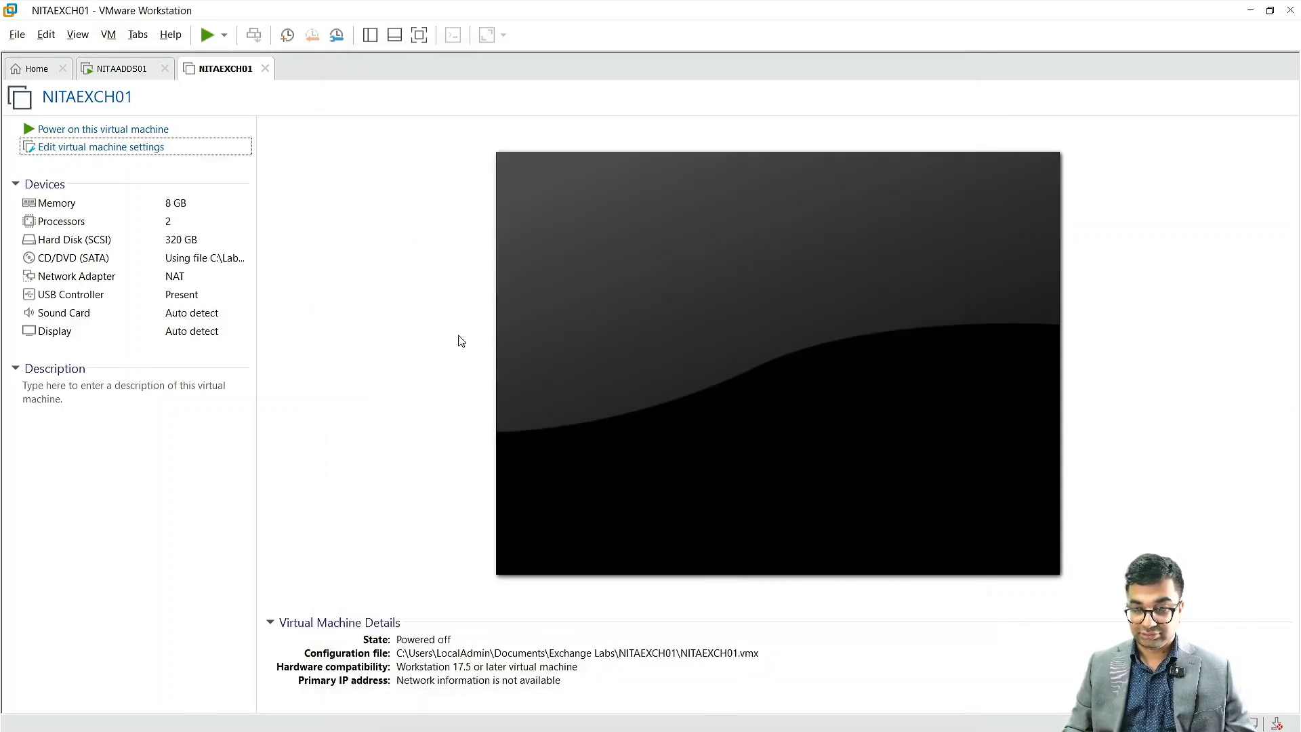
Step: Power on the NITAEXCH01 virtual machine and switch it to full-screen view while it boots from the ISO
{"action": "left_click", "coordinate": [147, 128]}
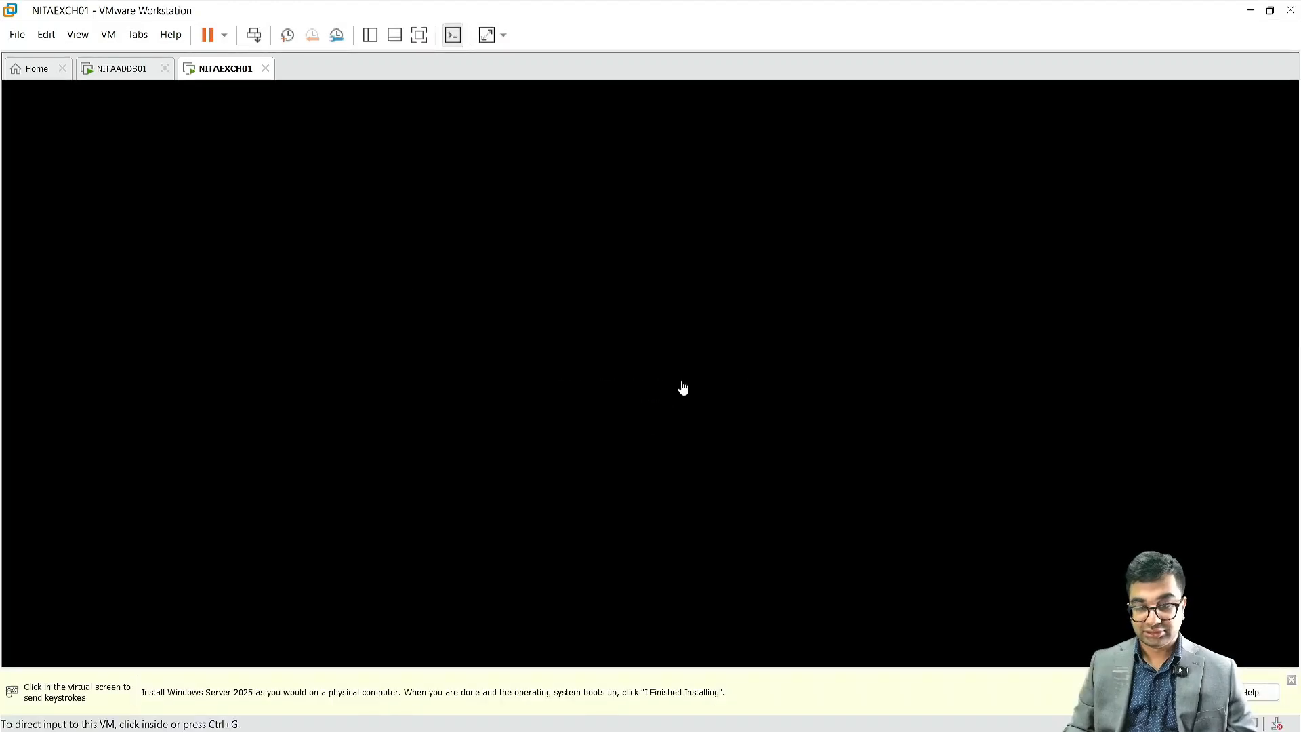
{"action": "left_click", "coordinate": [418, 35]}
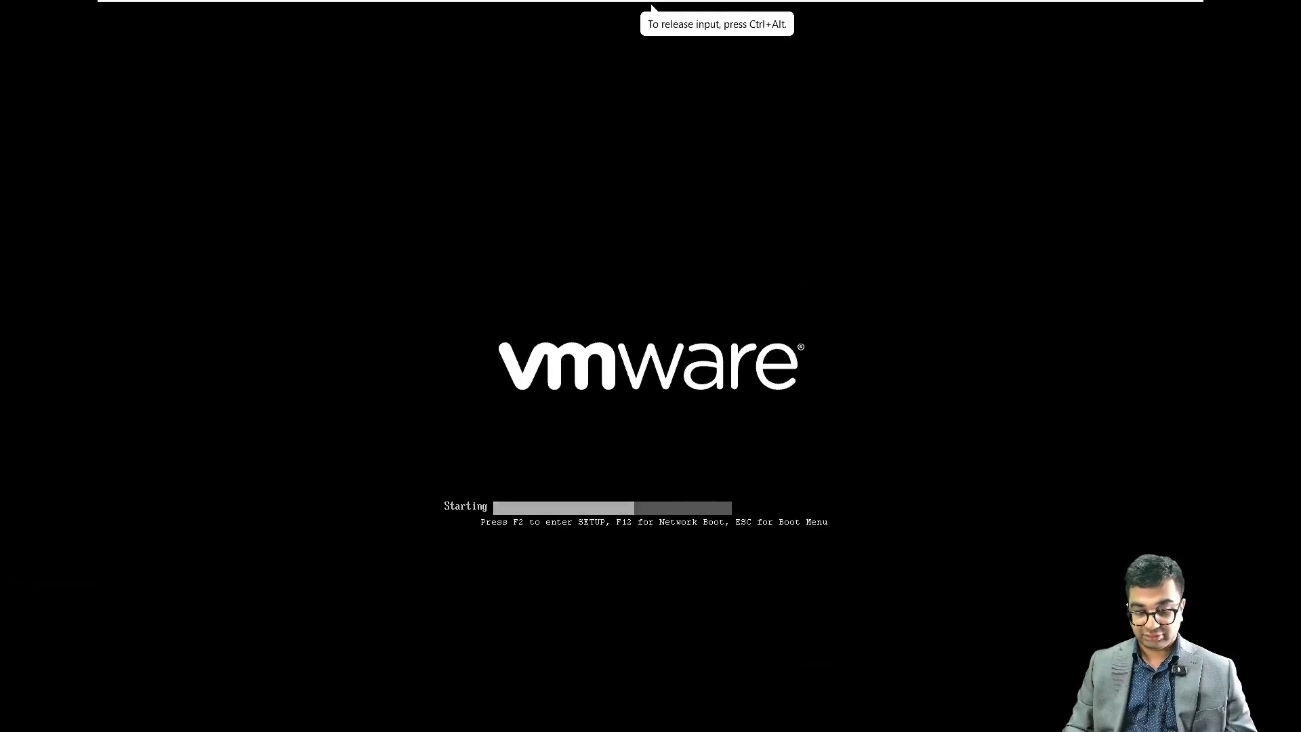
{"action": "key", "text": "ctrl+alt"}
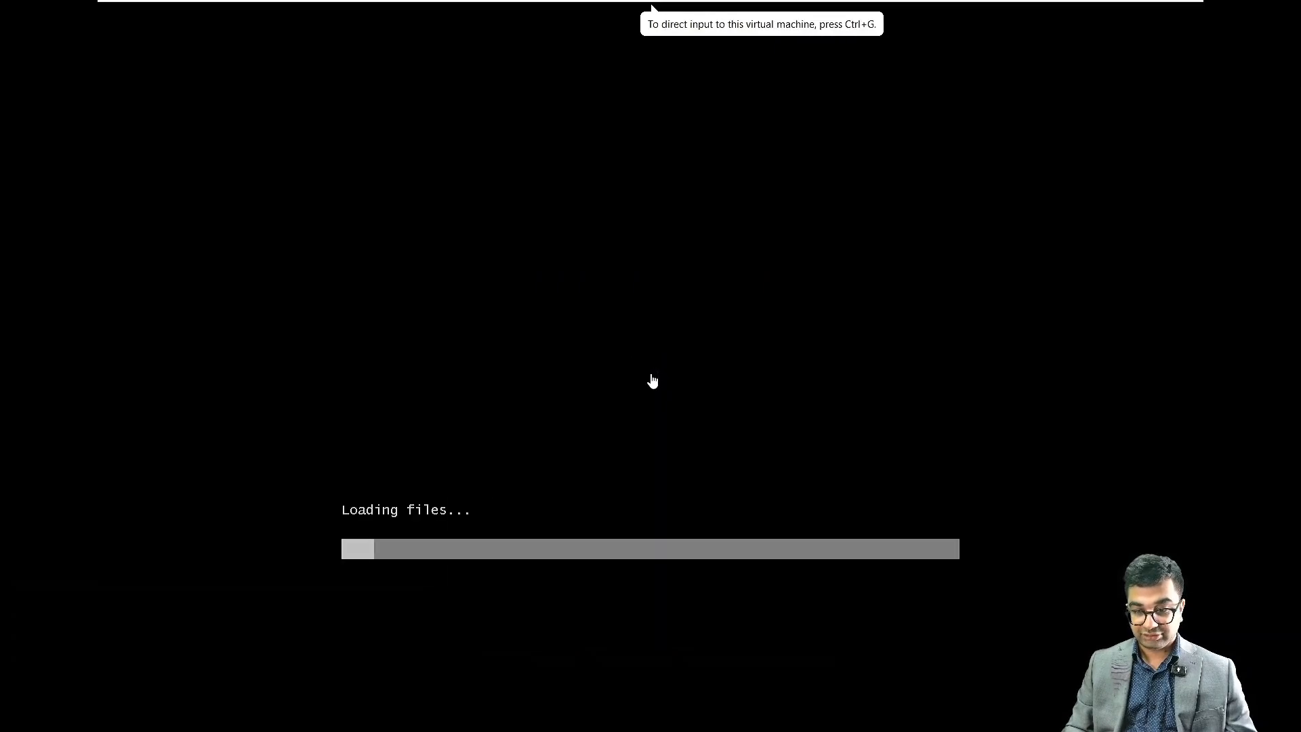
{"action": "left_click", "coordinate": [652, 381]}
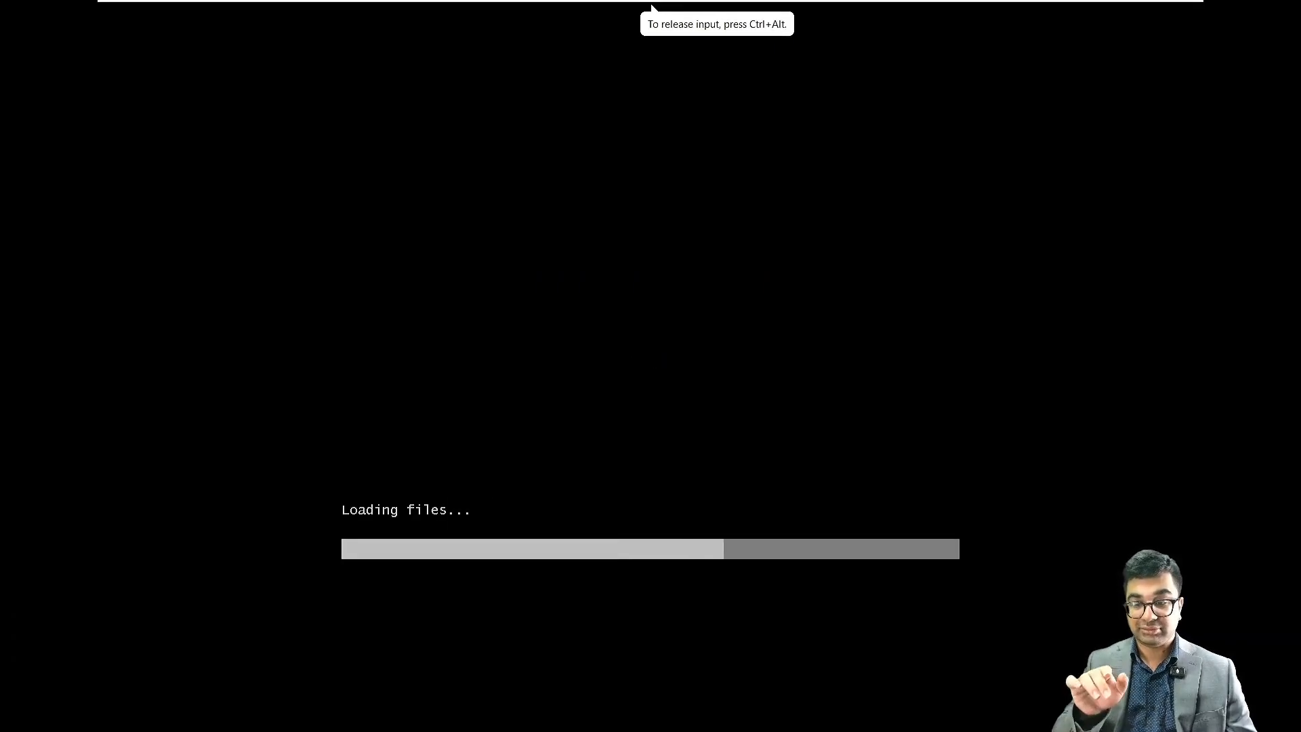
{"action": "key", "text": "ctrl+alt"}
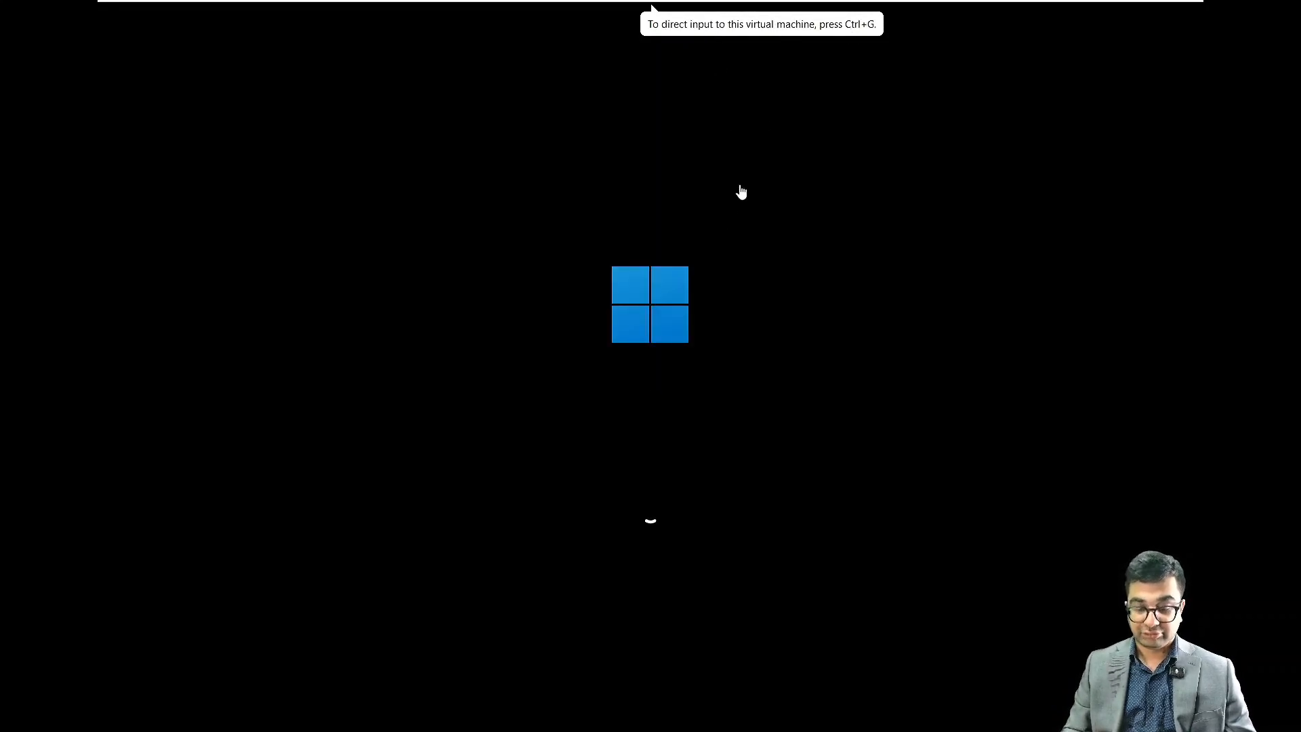
{"action": "left_click", "coordinate": [722, 223]}
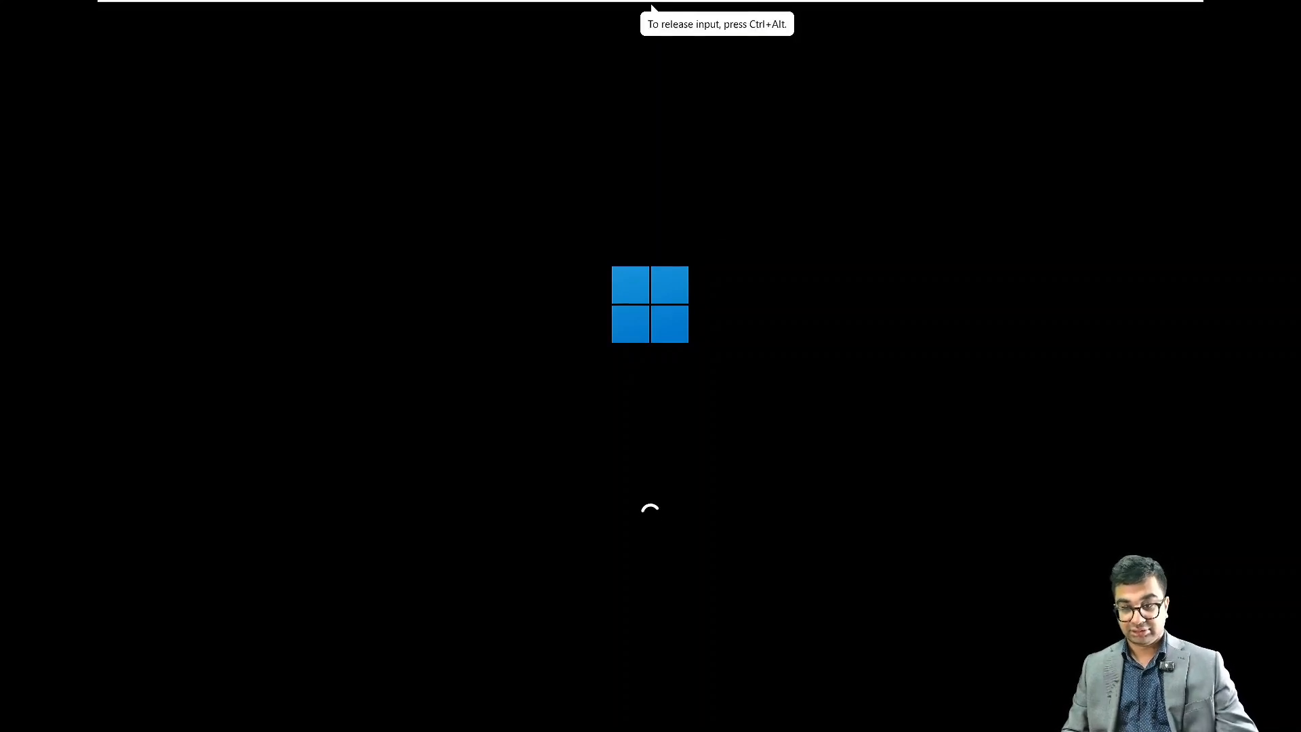
{"action": "key", "text": "ctrl+alt"}
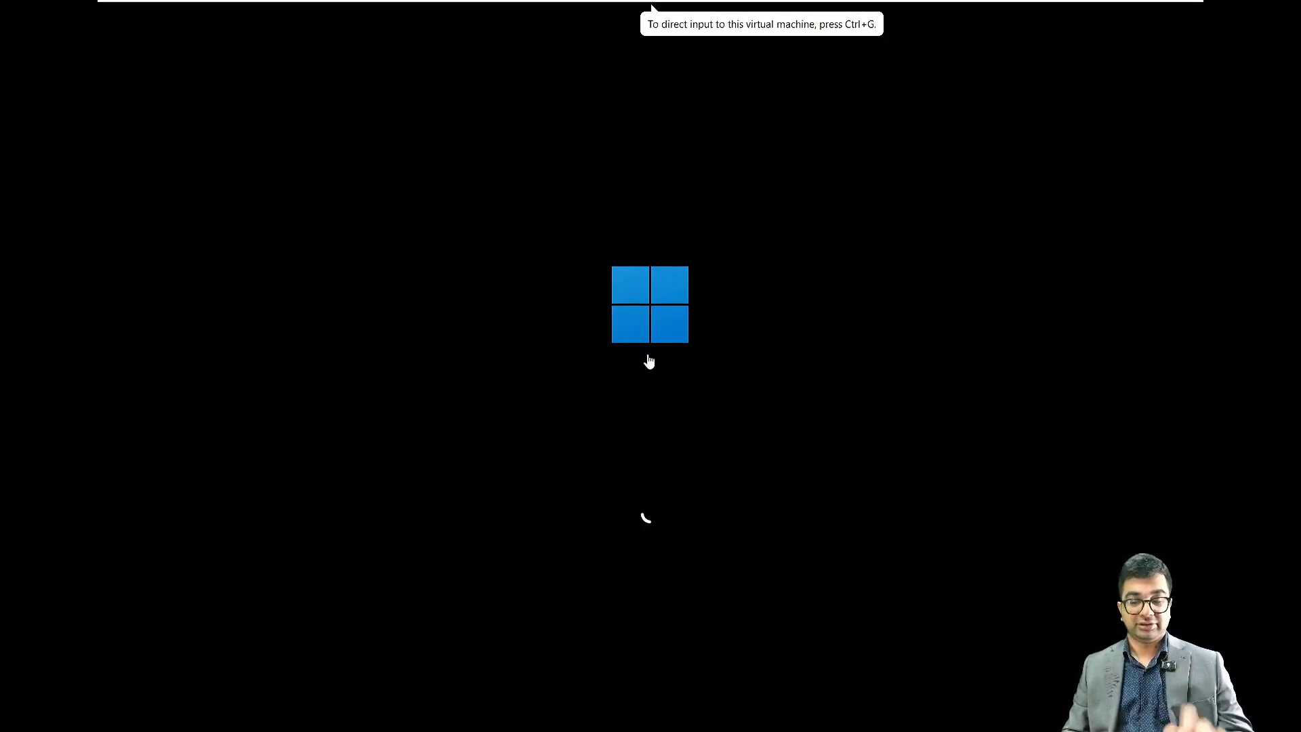
{"action": "left_click", "coordinate": [648, 361]}
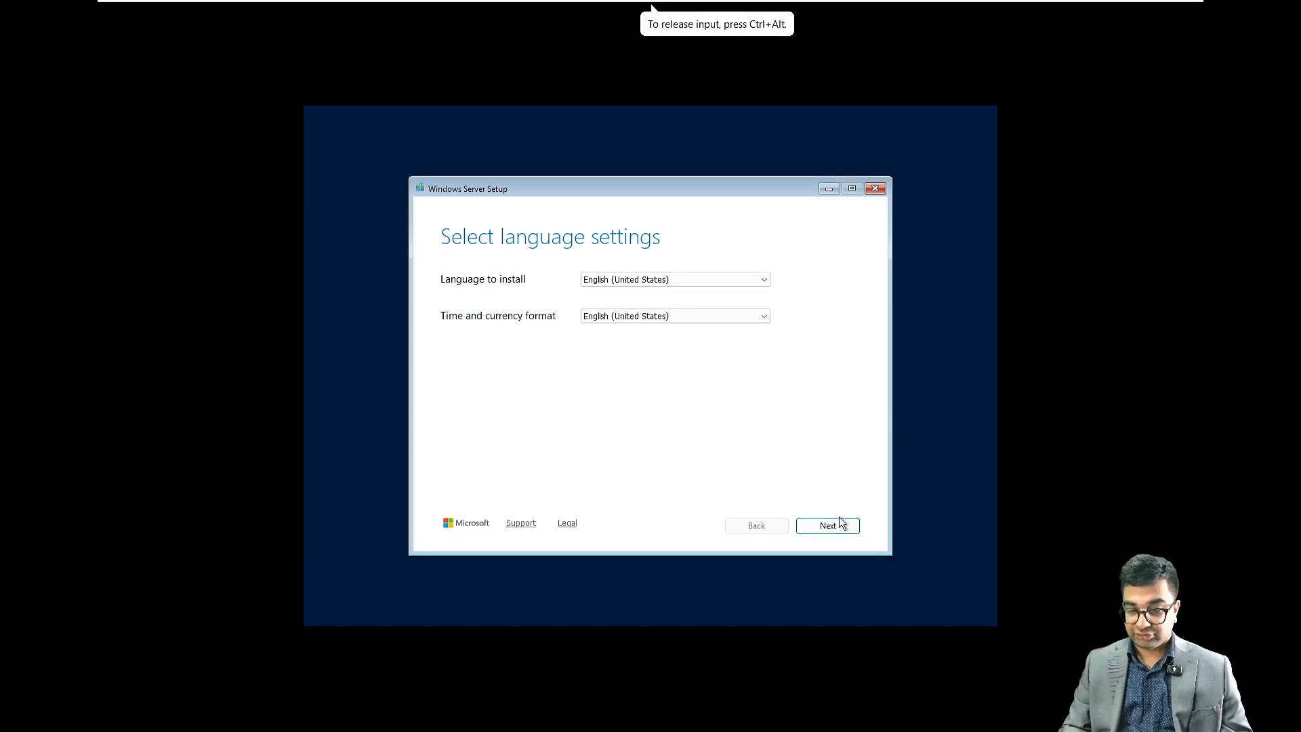
Step: Keep the default language and keyboard settings, then choose Install Windows Server and agree that everything will be deleted
{"action": "left_click", "coordinate": [836, 525]}
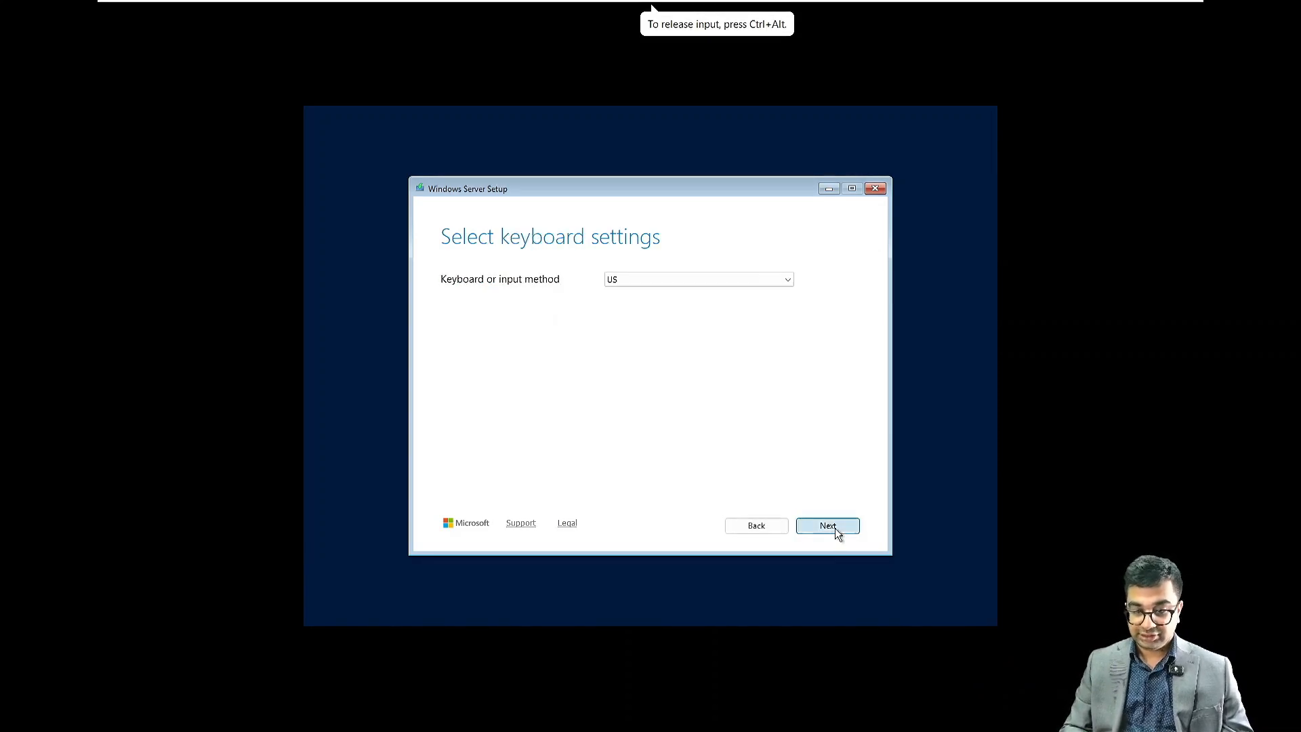
{"action": "left_click", "coordinate": [835, 527]}
{"action": "left_click", "coordinate": [479, 347]}
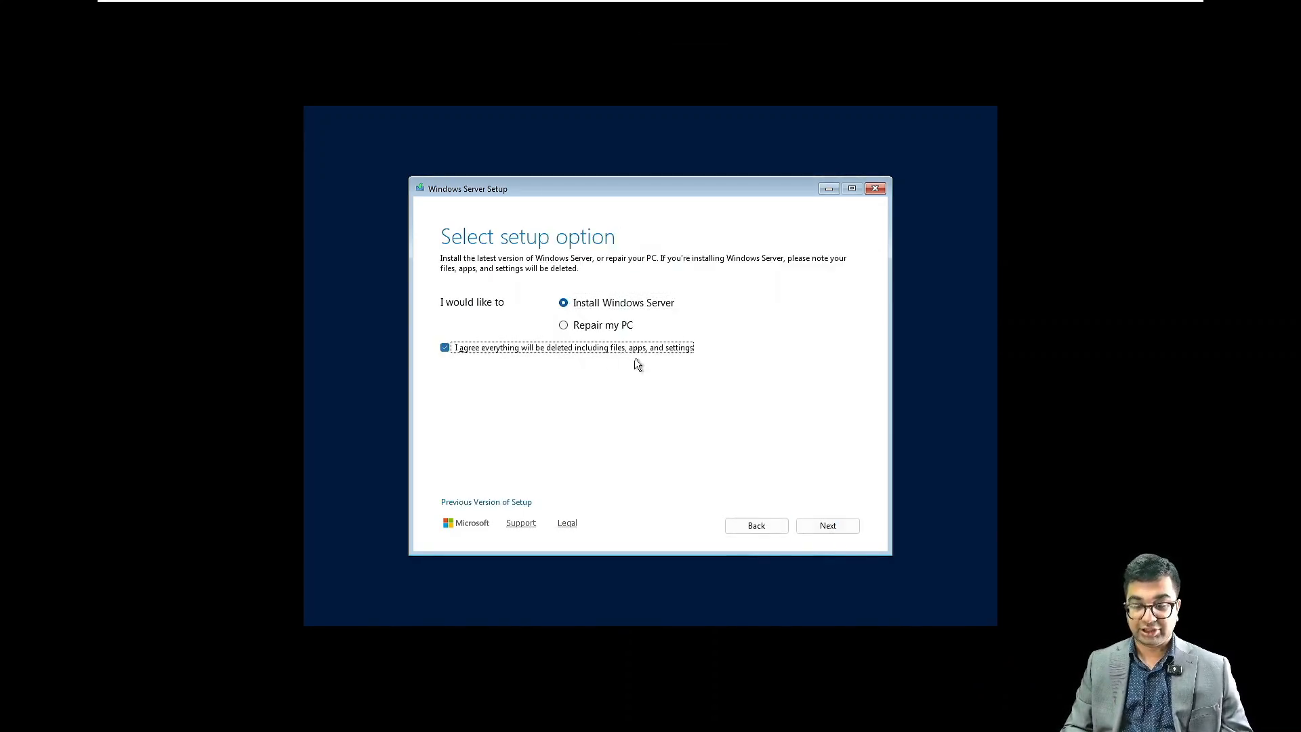
{"action": "left_click", "coordinate": [827, 527]}
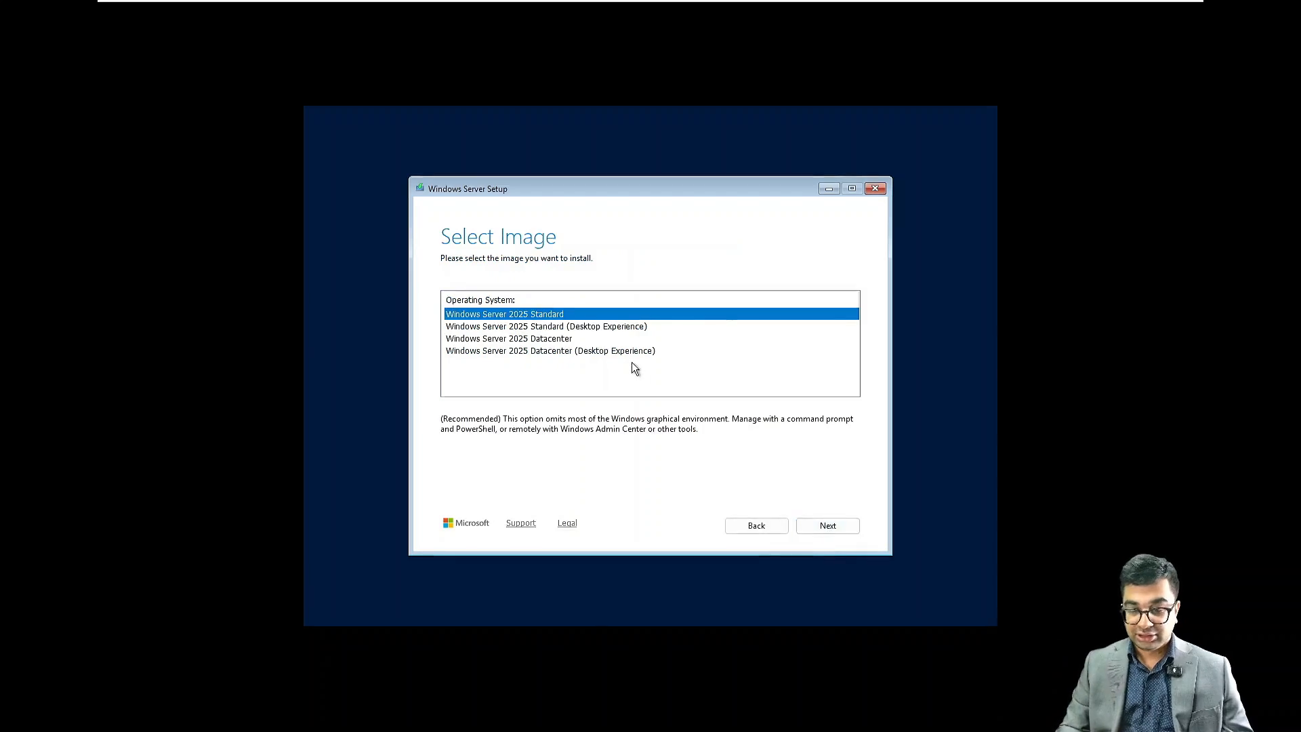
Step: Select Windows Server 2025 Datacenter (Desktop Experience) as the image and accept the license terms
{"action": "left_click", "coordinate": [620, 351]}
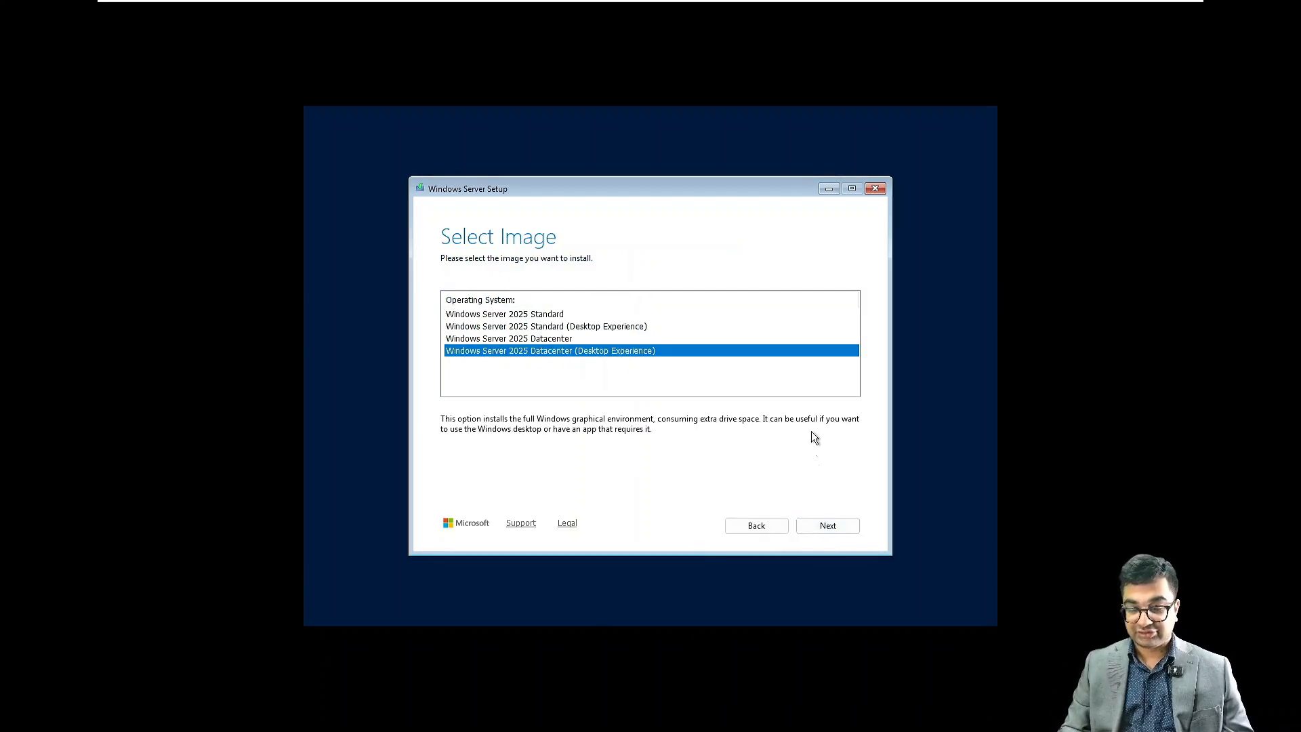
{"action": "left_click", "coordinate": [827, 526]}
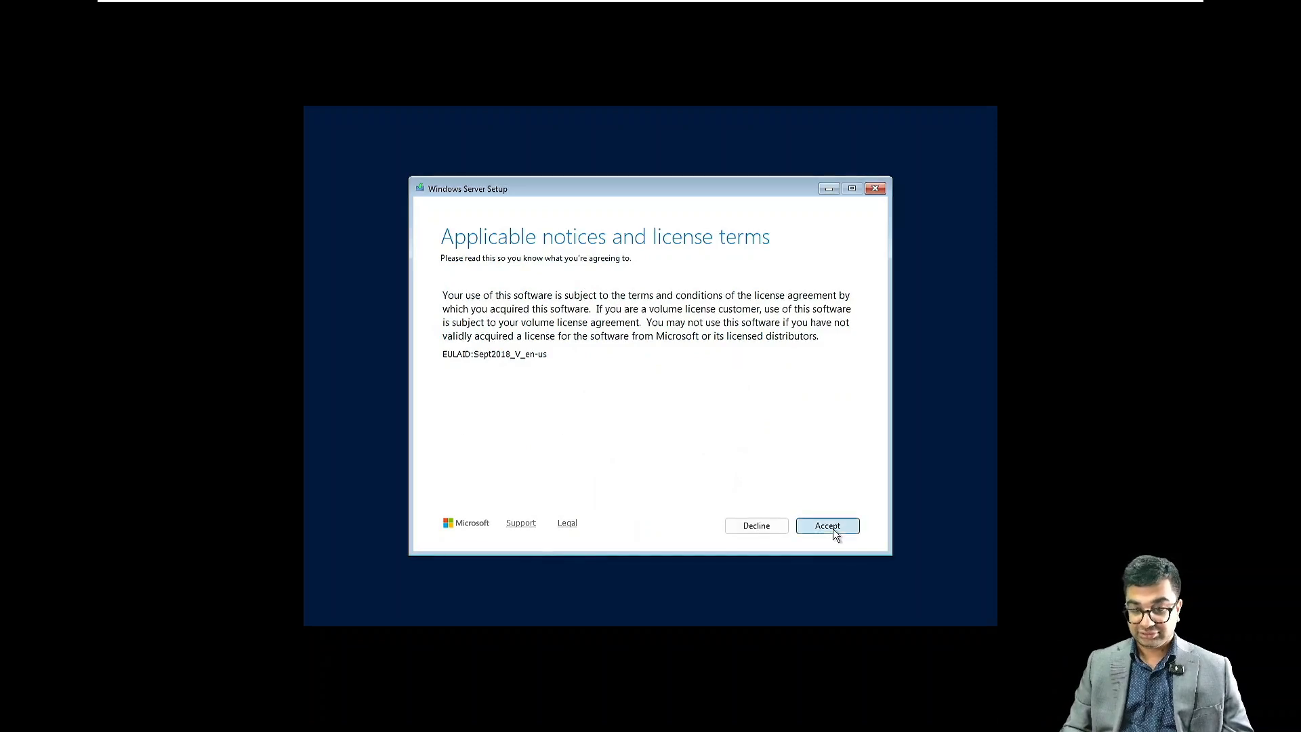
{"action": "left_click", "coordinate": [832, 529]}
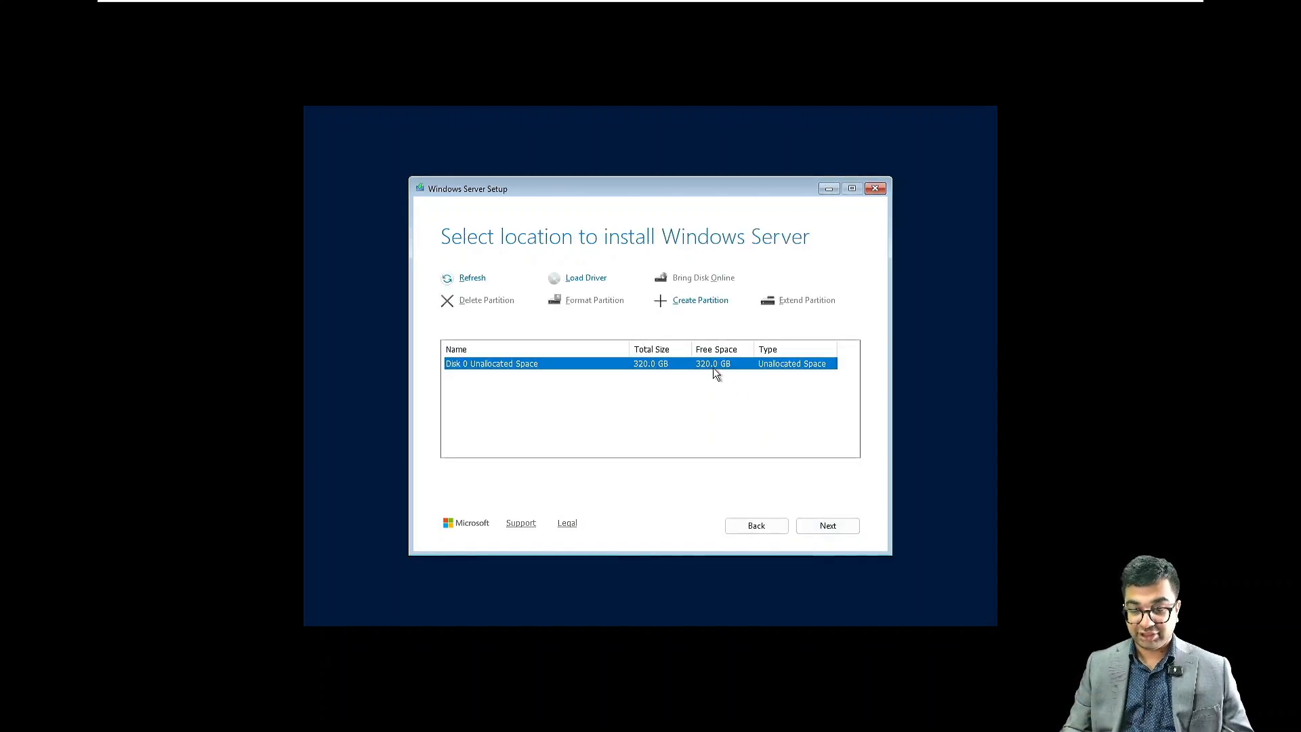
Step: Install Windows Server onto Disk 0's unallocated space
{"action": "left_click", "coordinate": [825, 523]}
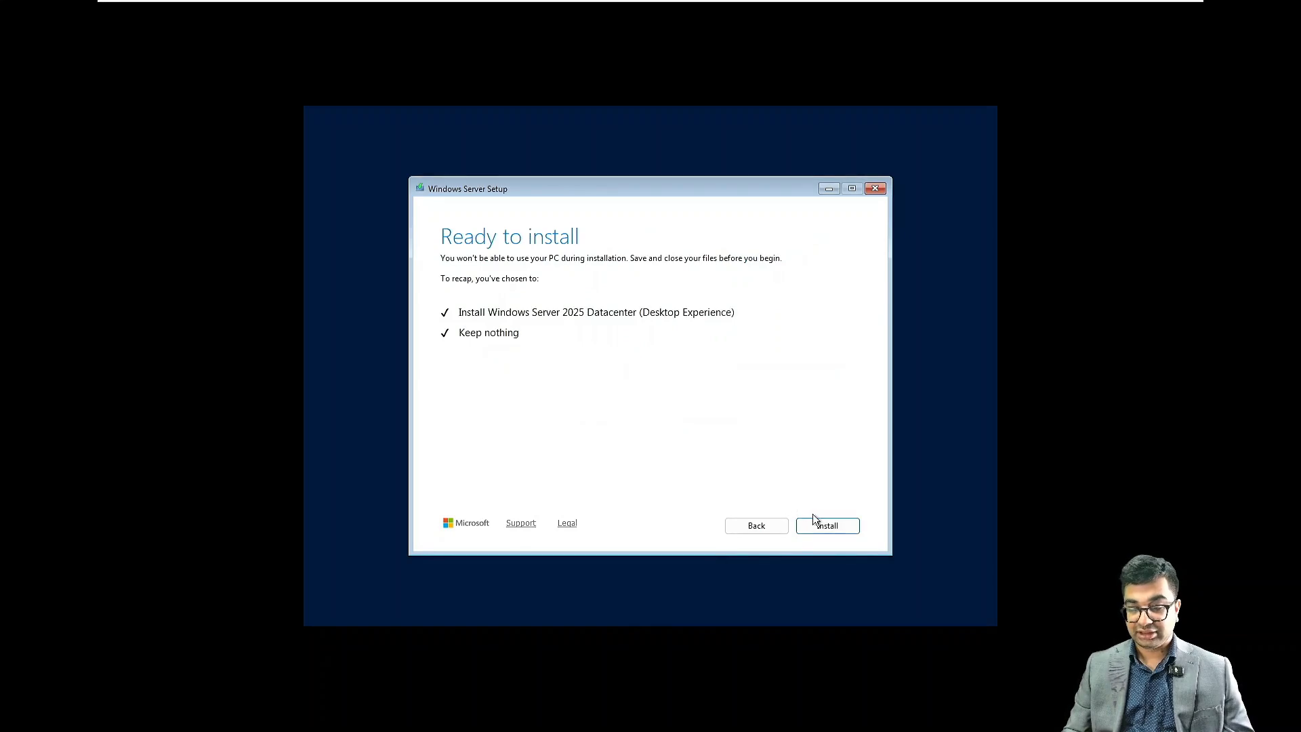
{"action": "left_click", "coordinate": [822, 528]}
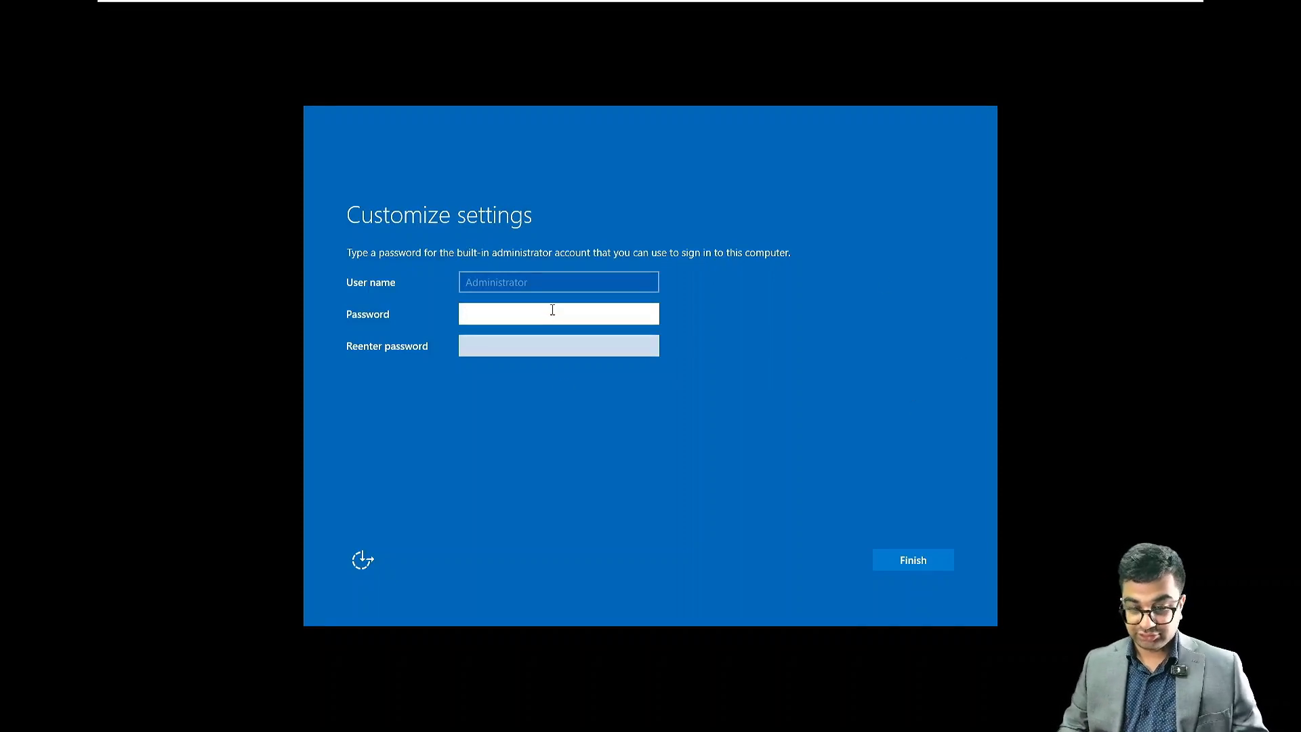
Step: Enter and confirm a password for the built-in Administrator account and finish the setup
{"action": "type", "text": "••"}
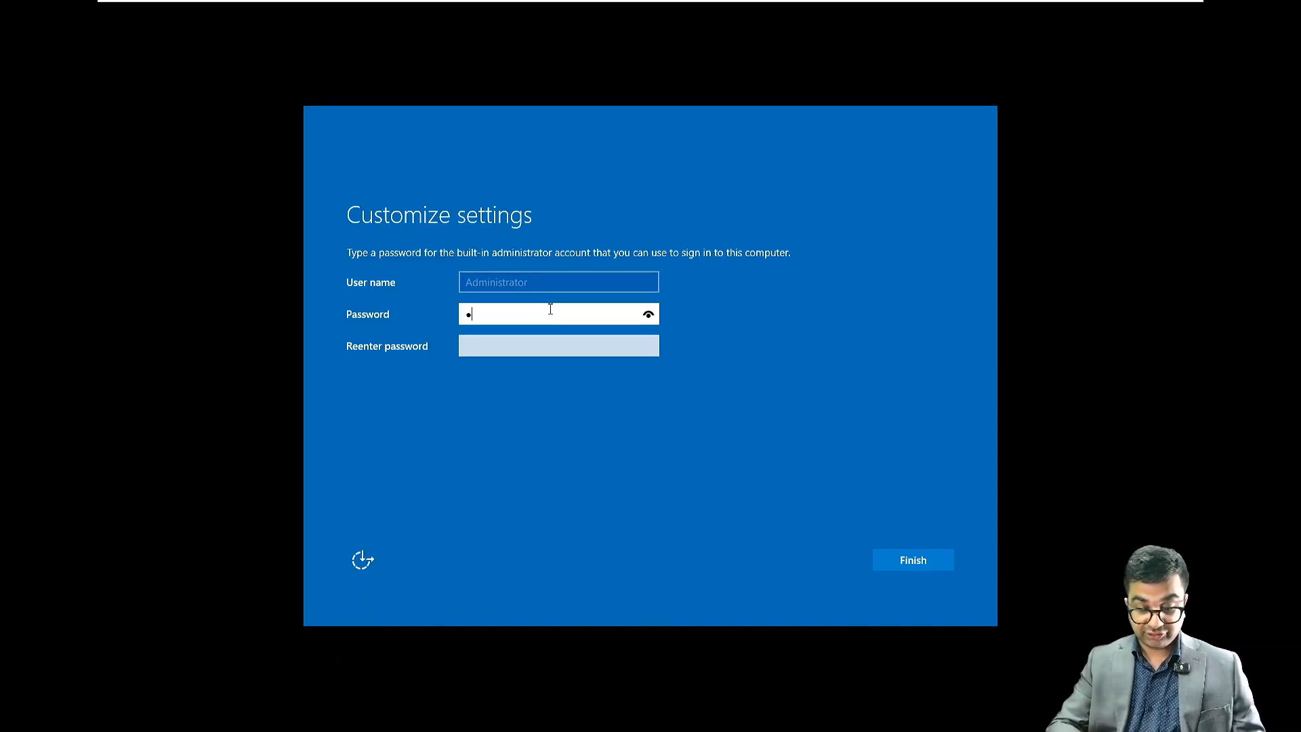
{"action": "type", "text": "••••••••"}
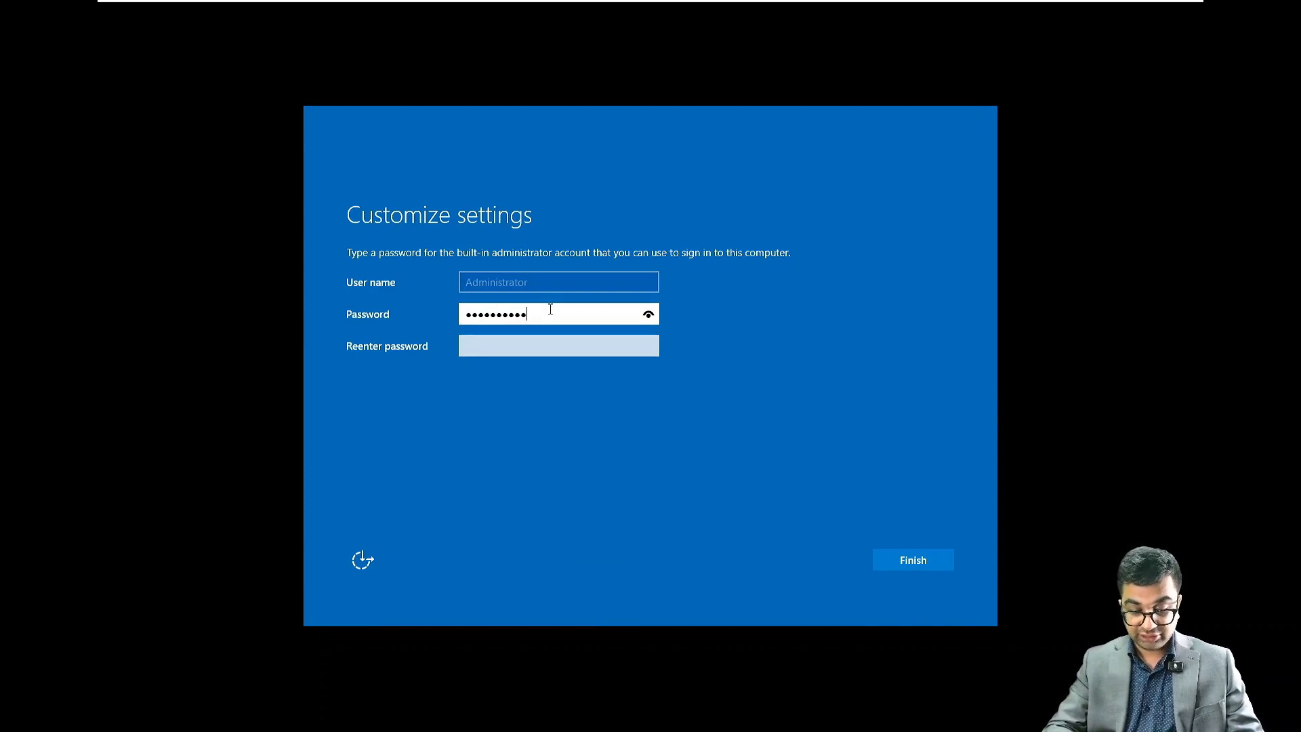
{"action": "type", "text": "••"}
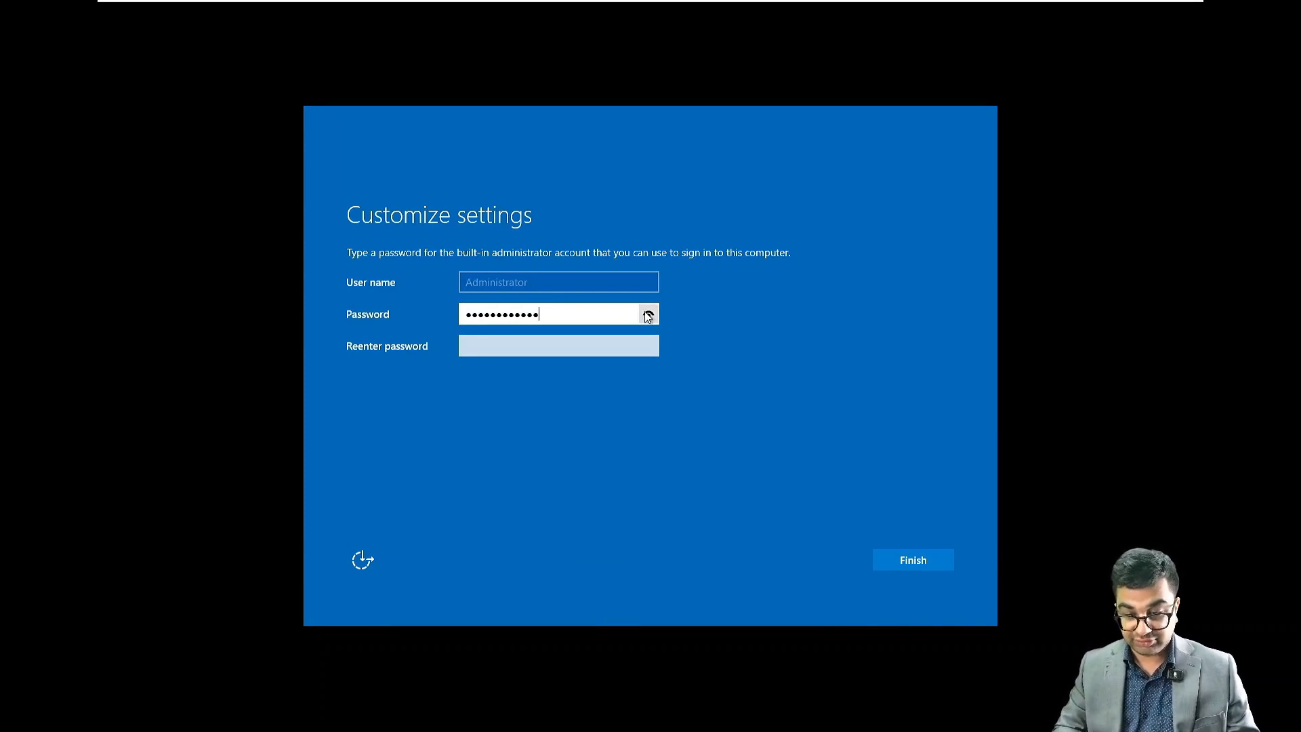
{"action": "left_click", "coordinate": [542, 348]}
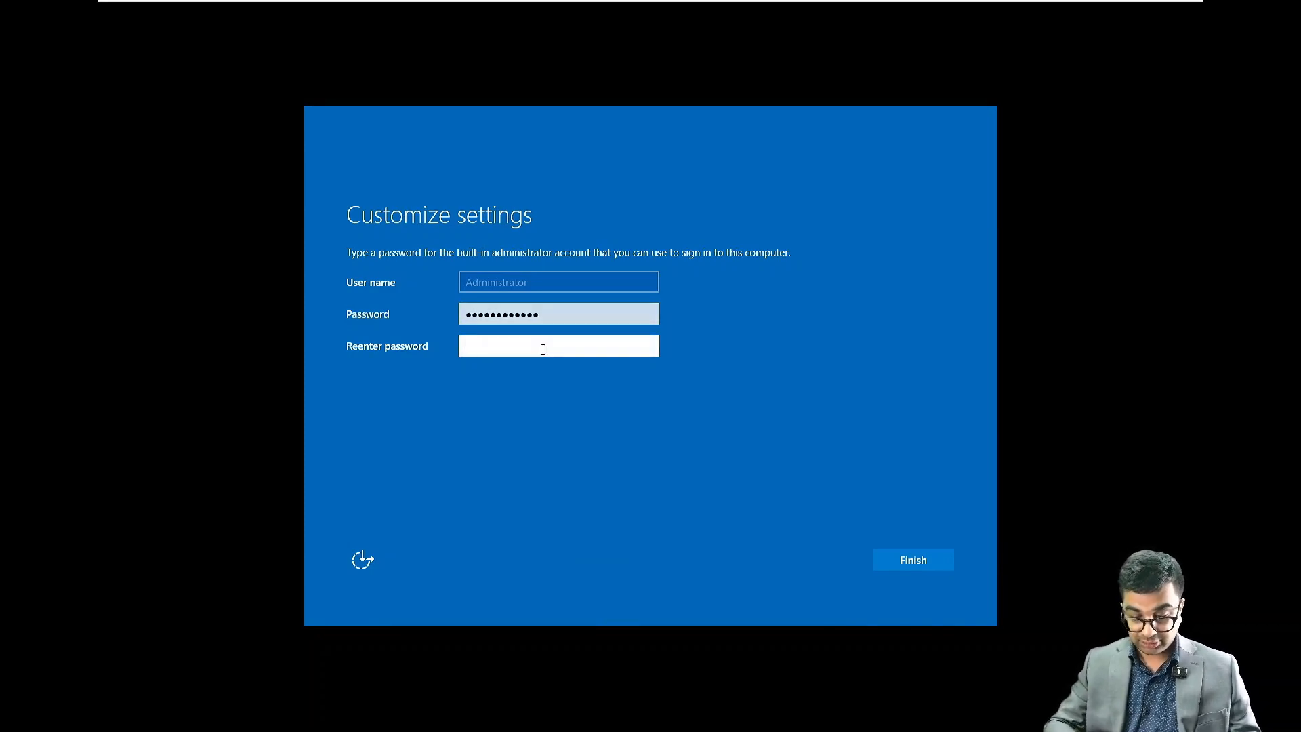
{"action": "type", "text": "•••••••••••••"}
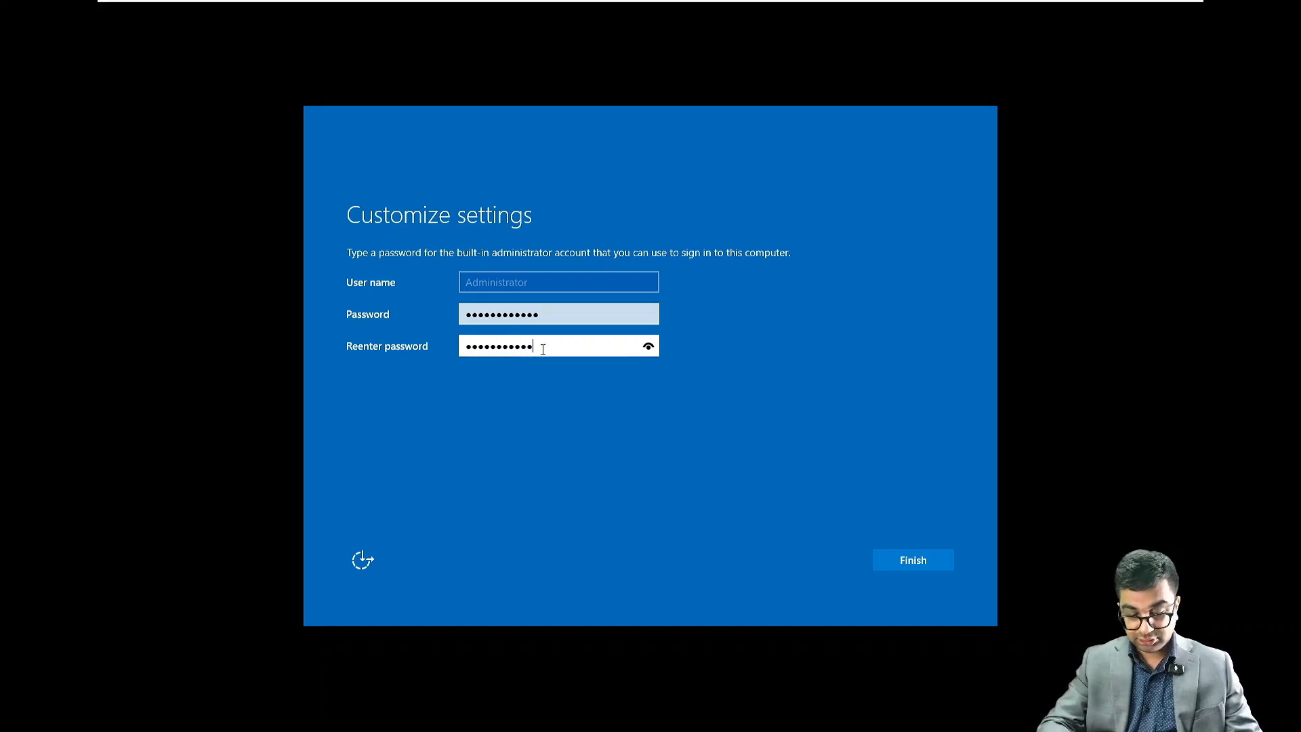
{"action": "key", "text": "Return"}
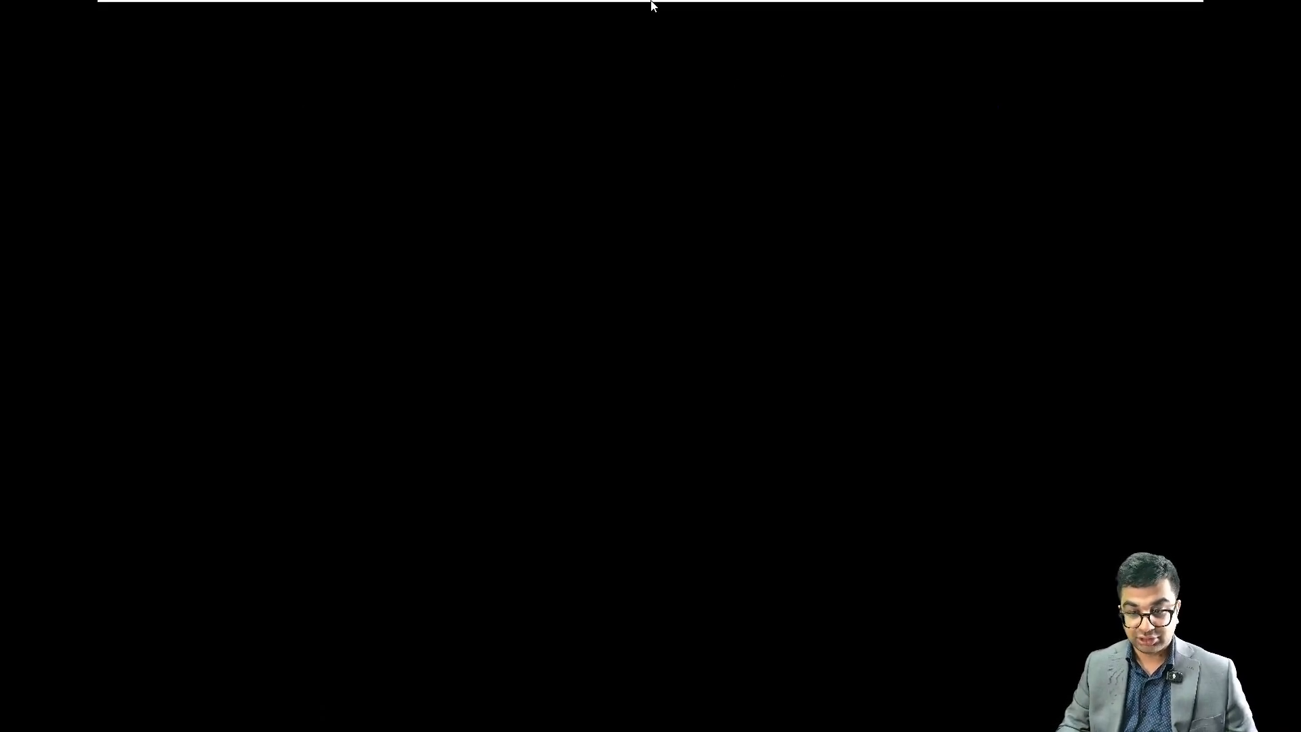
Step: Send Ctrl+Alt+Del to the virtual machine and sign in as Administrator with the account password
{"action": "mouse_move", "coordinate": [651, 1]}
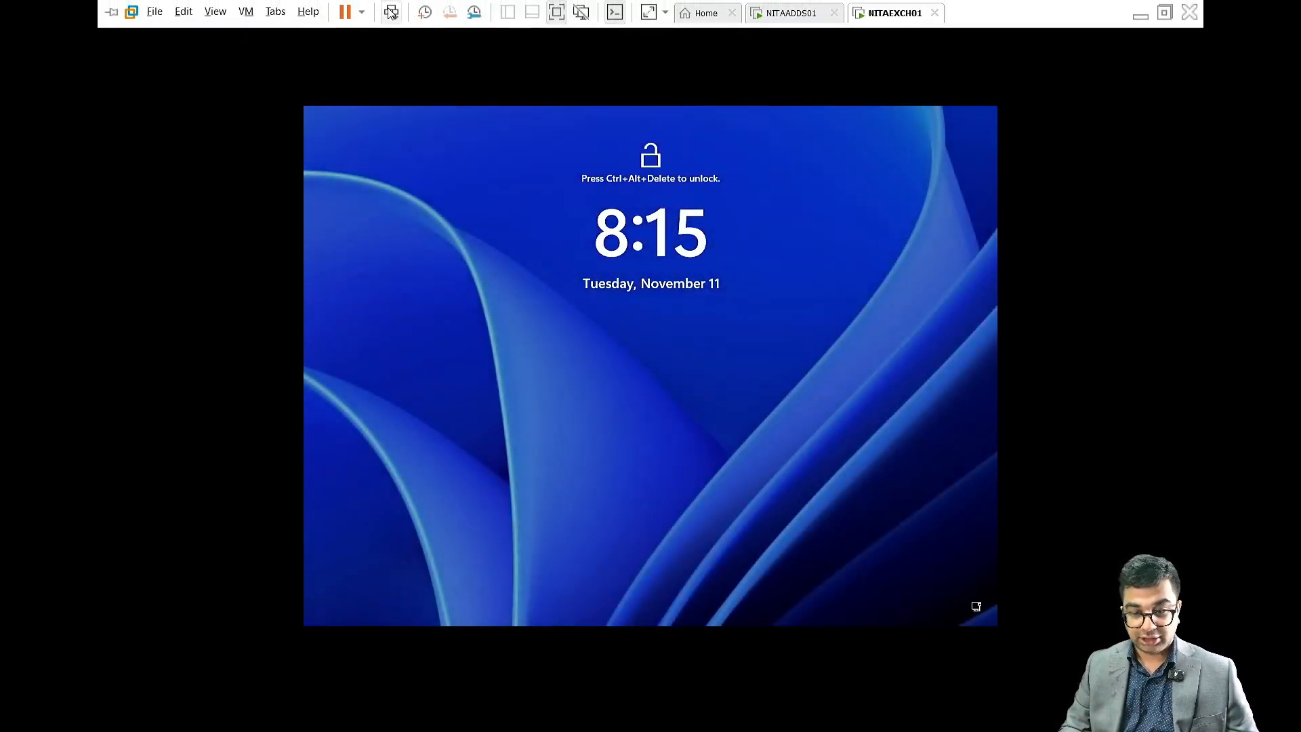
{"action": "left_click", "coordinate": [392, 12]}
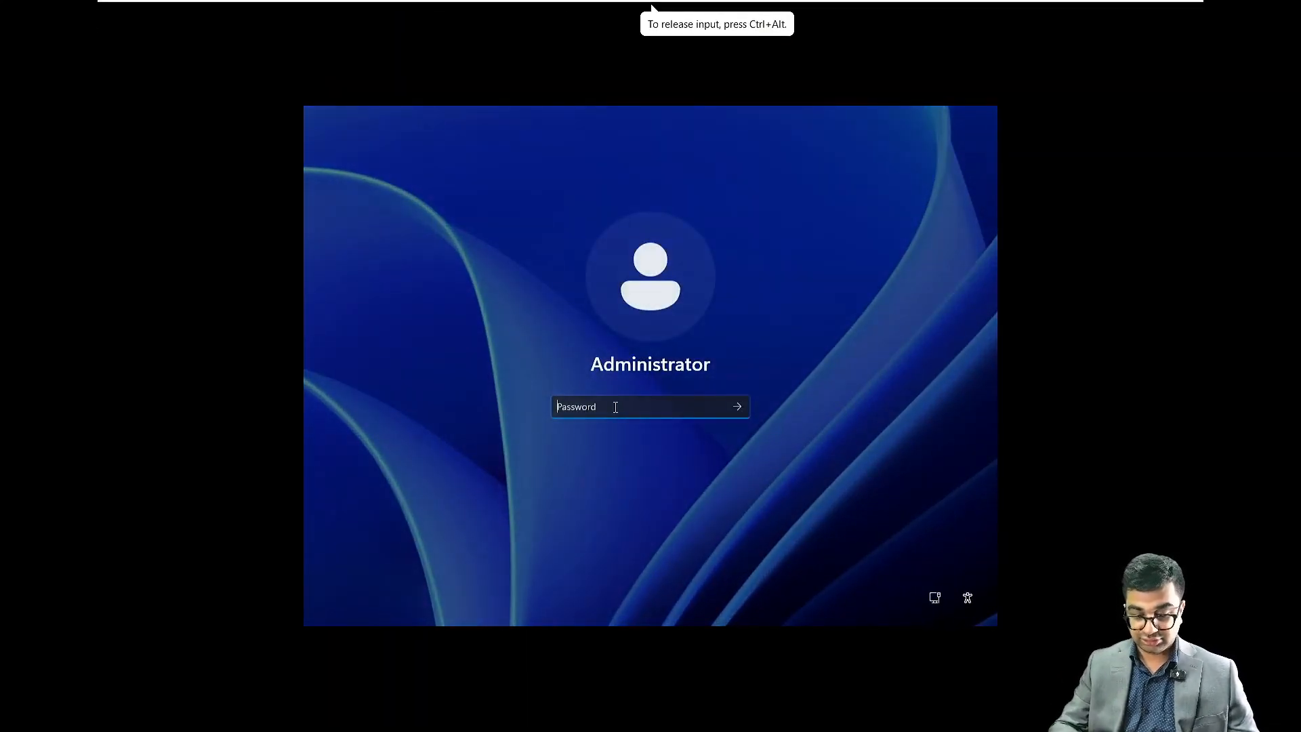
{"action": "type", "text": "aaaaaaa"}
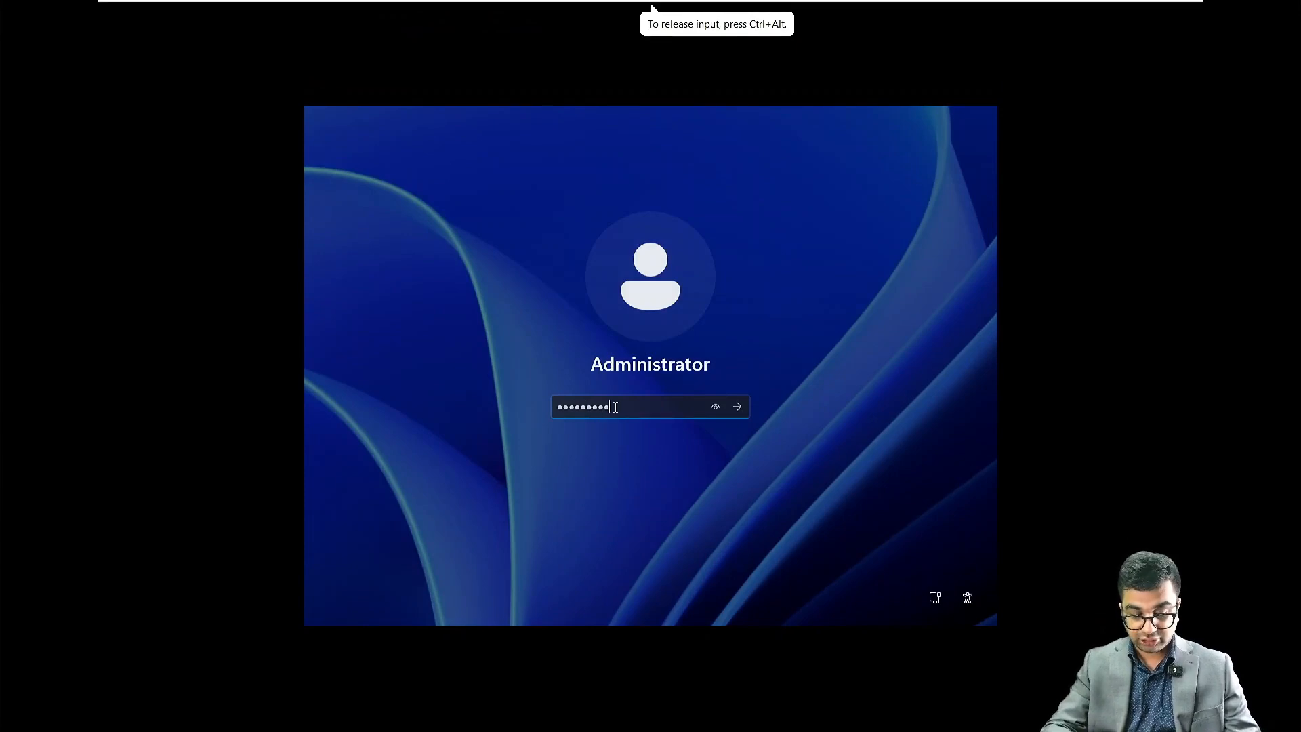
{"action": "type", "text": "aaaaaa"}
{"action": "key", "text": "Return"}
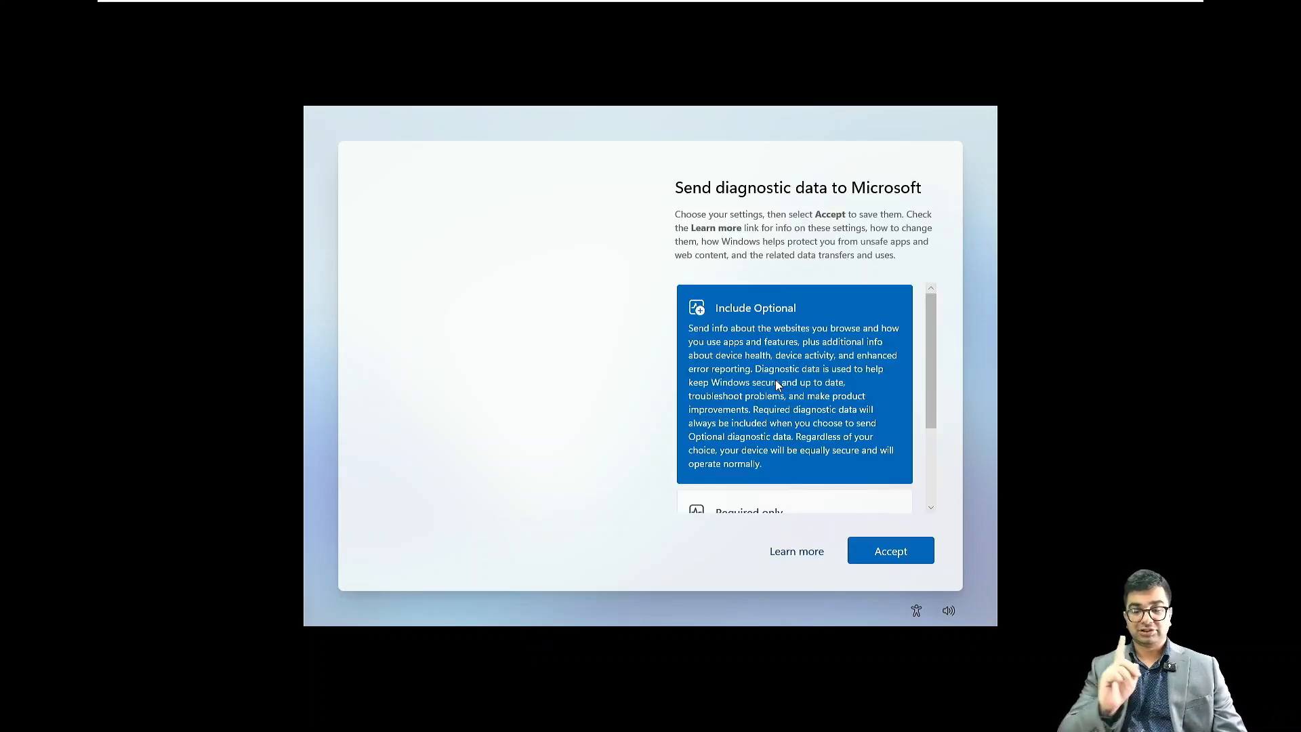
Step: Choose Required only for diagnostic data sent to Microsoft and accept
{"action": "scroll", "coordinate": [775, 383], "scroll_direction": "down", "scroll_amount": 3}
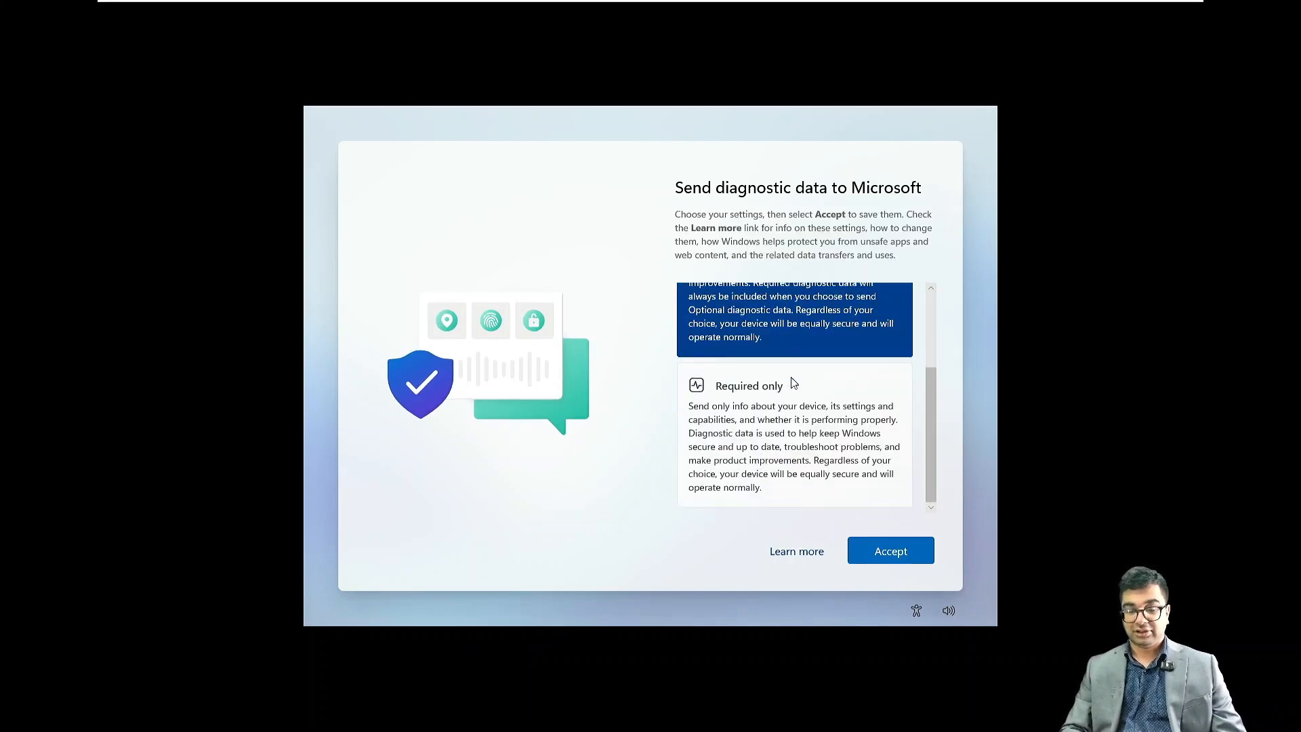
{"action": "left_click", "coordinate": [748, 441]}
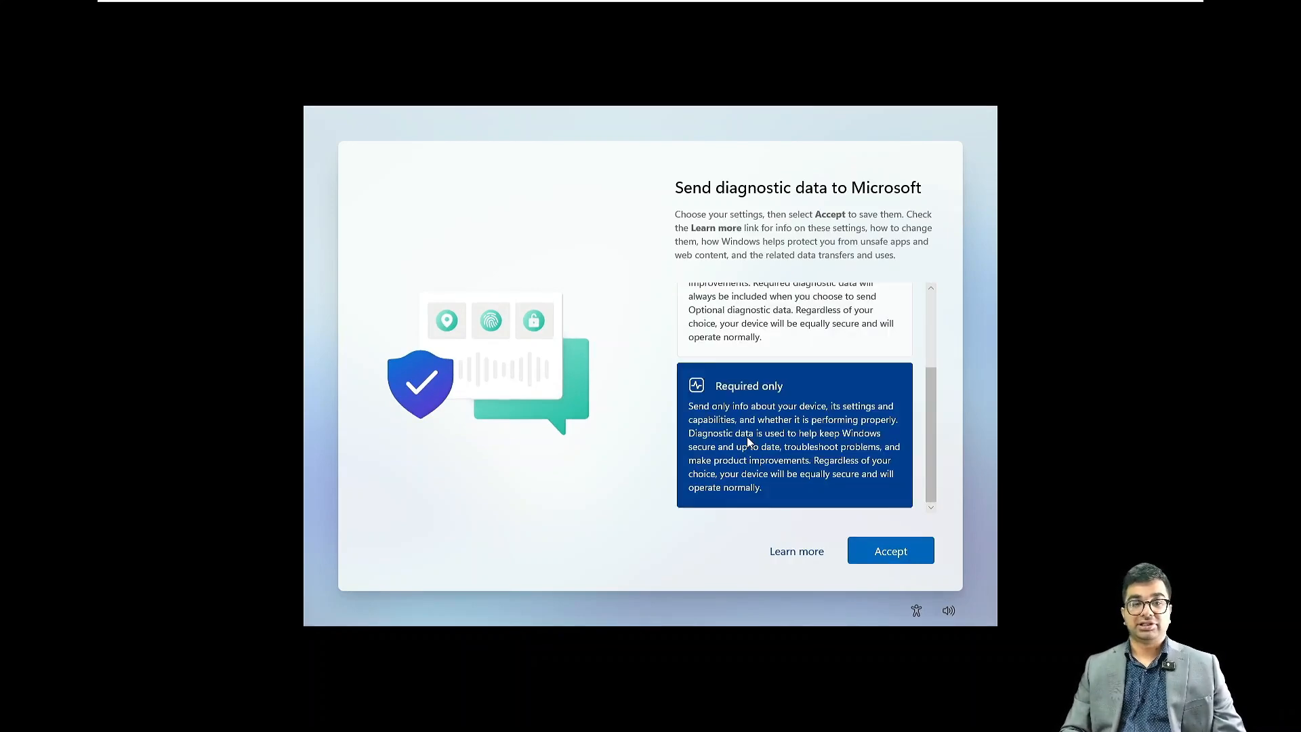
{"action": "left_click", "coordinate": [883, 554]}
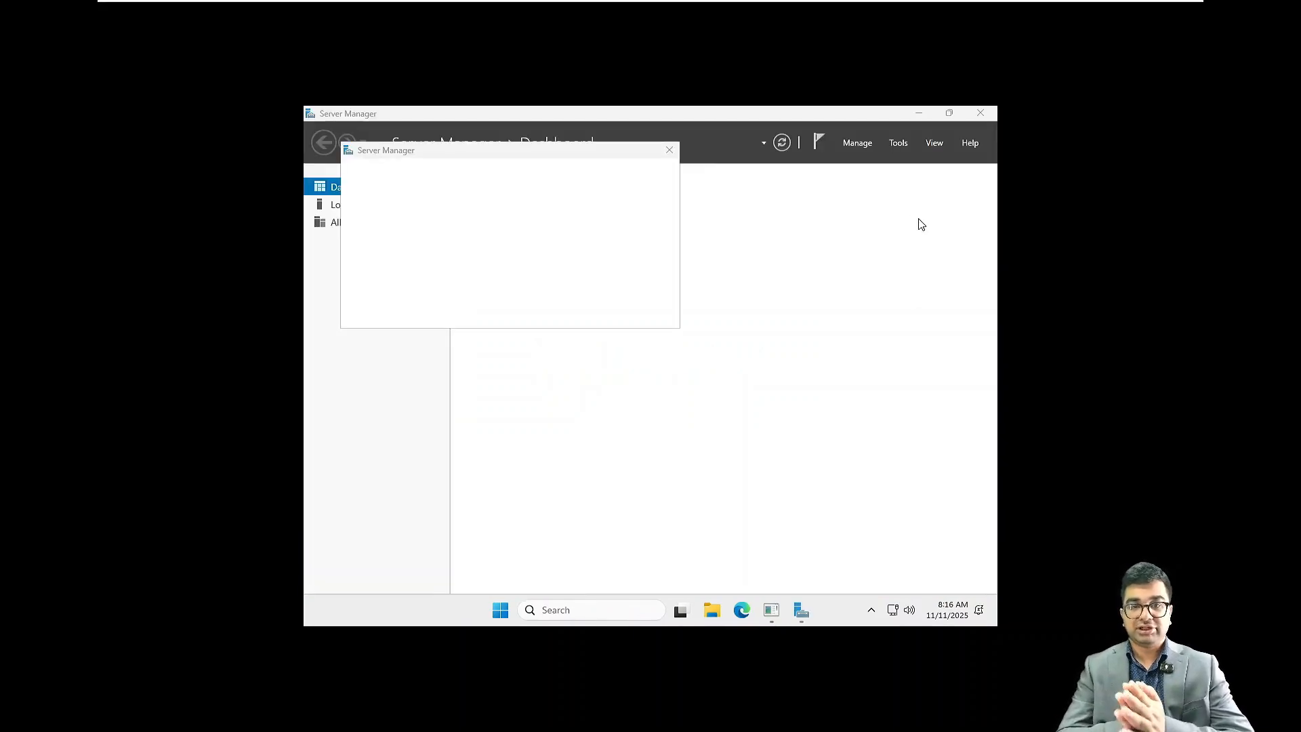
Step: Rename the computer to NITAEXCH01 from the Local Server properties and choose to restart later
{"action": "left_click", "coordinate": [670, 149]}
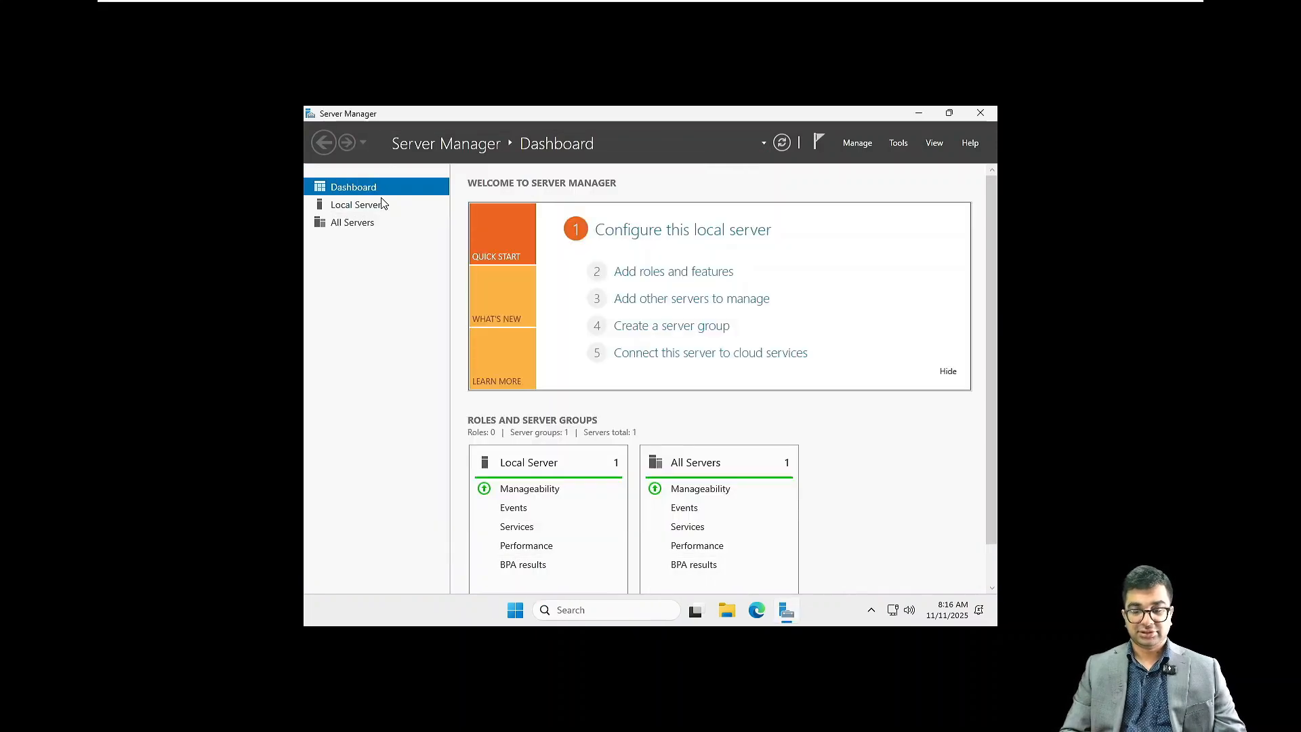
{"action": "left_click", "coordinate": [368, 208]}
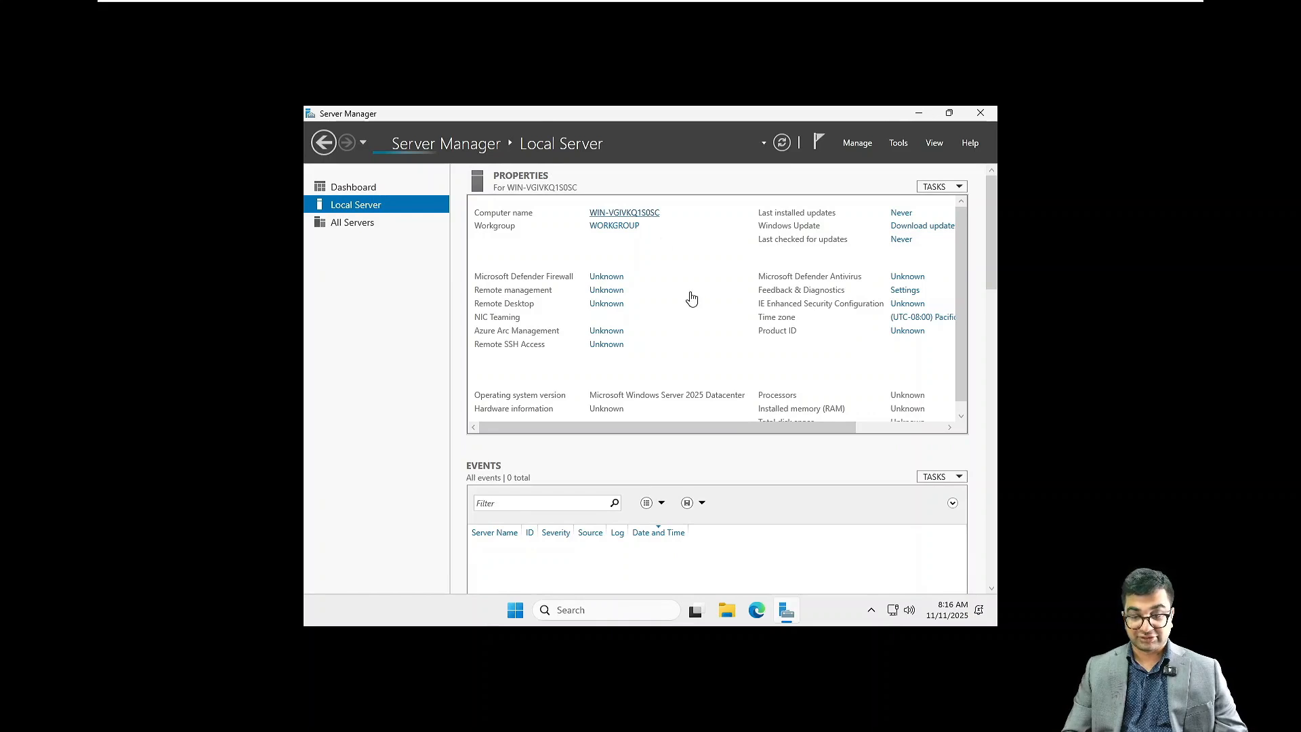
{"action": "left_click", "coordinate": [642, 215]}
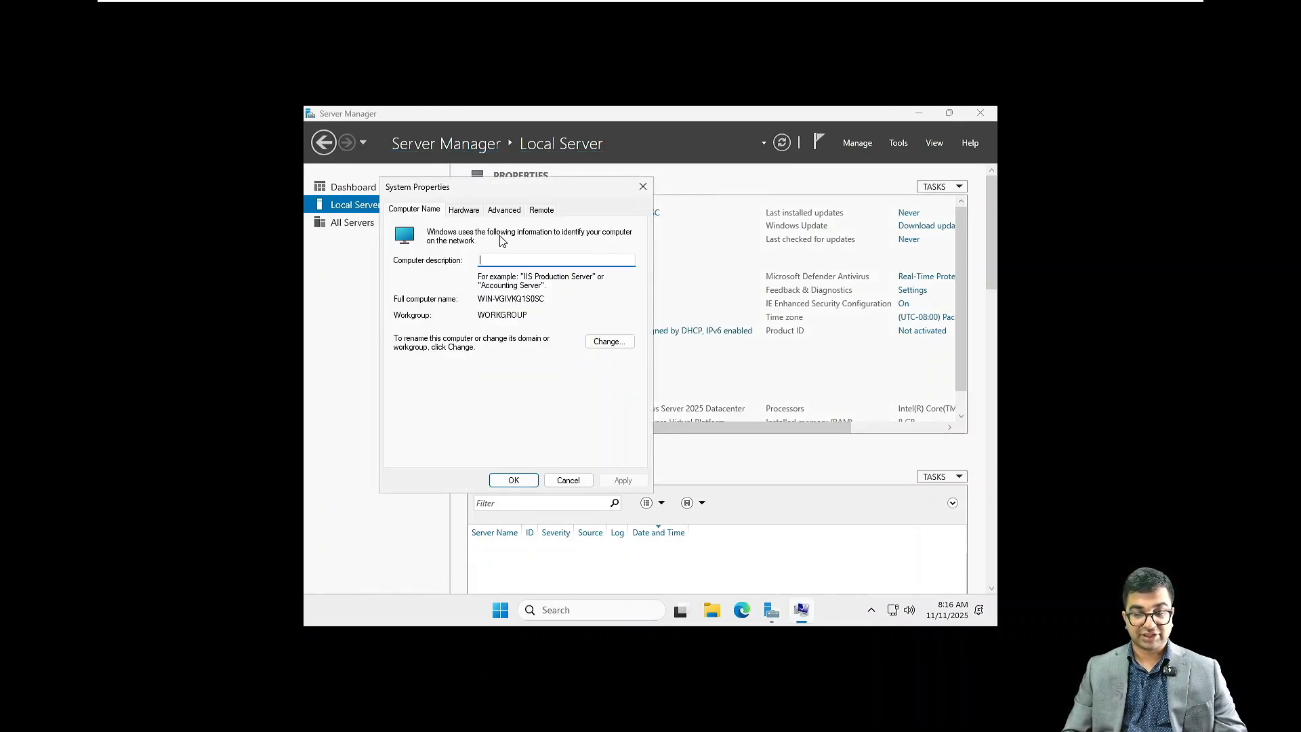
{"action": "left_click", "coordinate": [609, 342]}
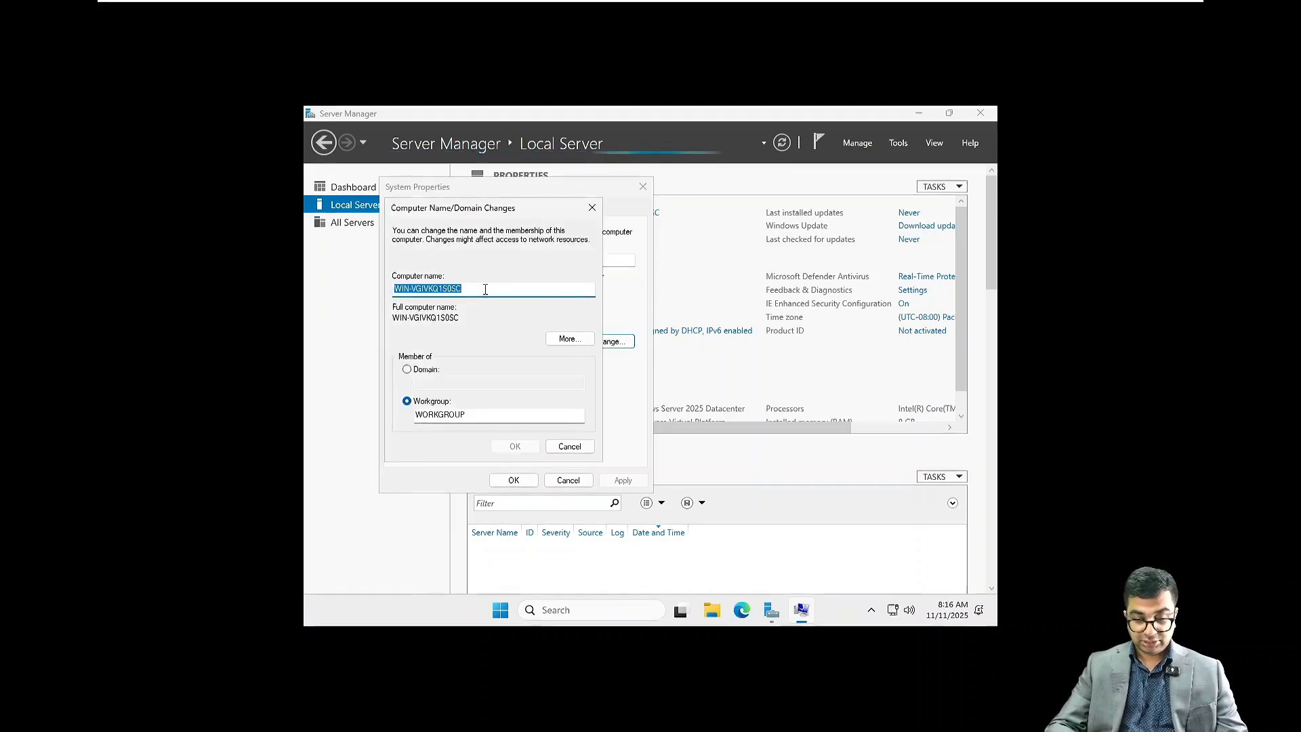
{"action": "type", "text": "NITAE"}
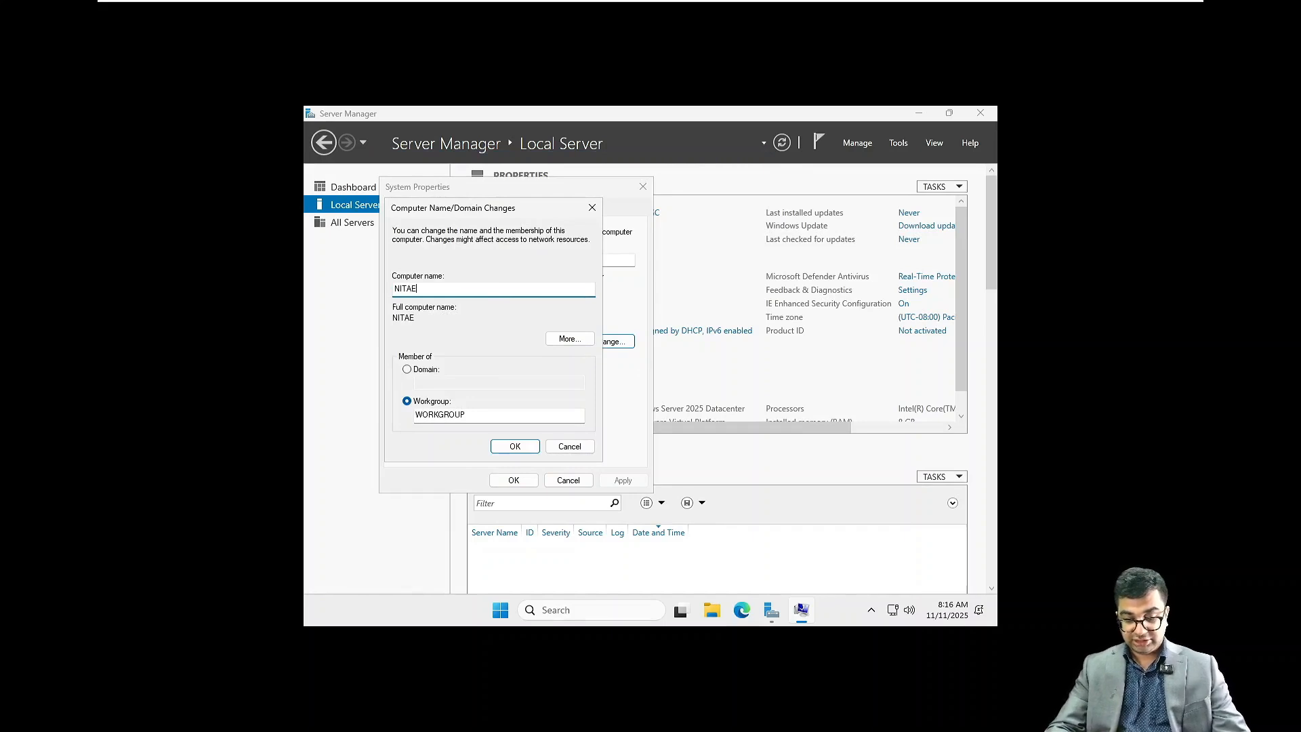
{"action": "type", "text": "XCH01"}
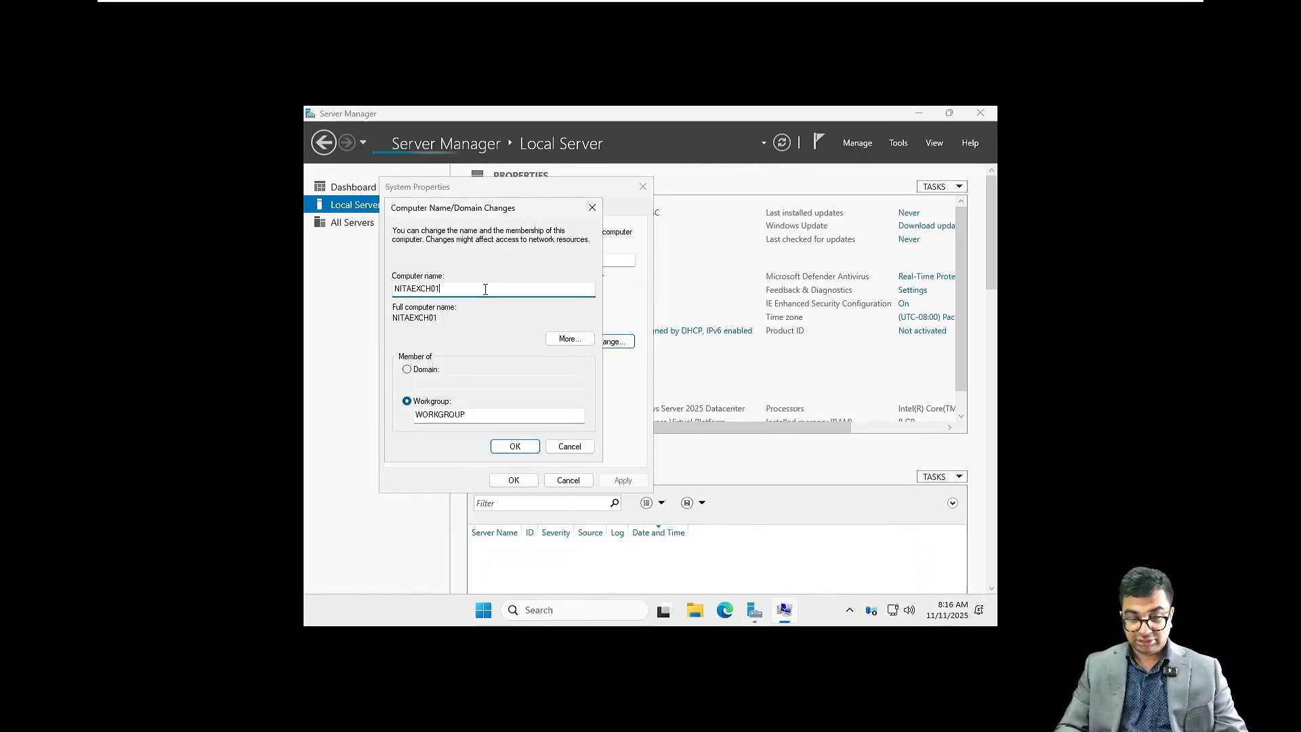
{"action": "left_click", "coordinate": [515, 446]}
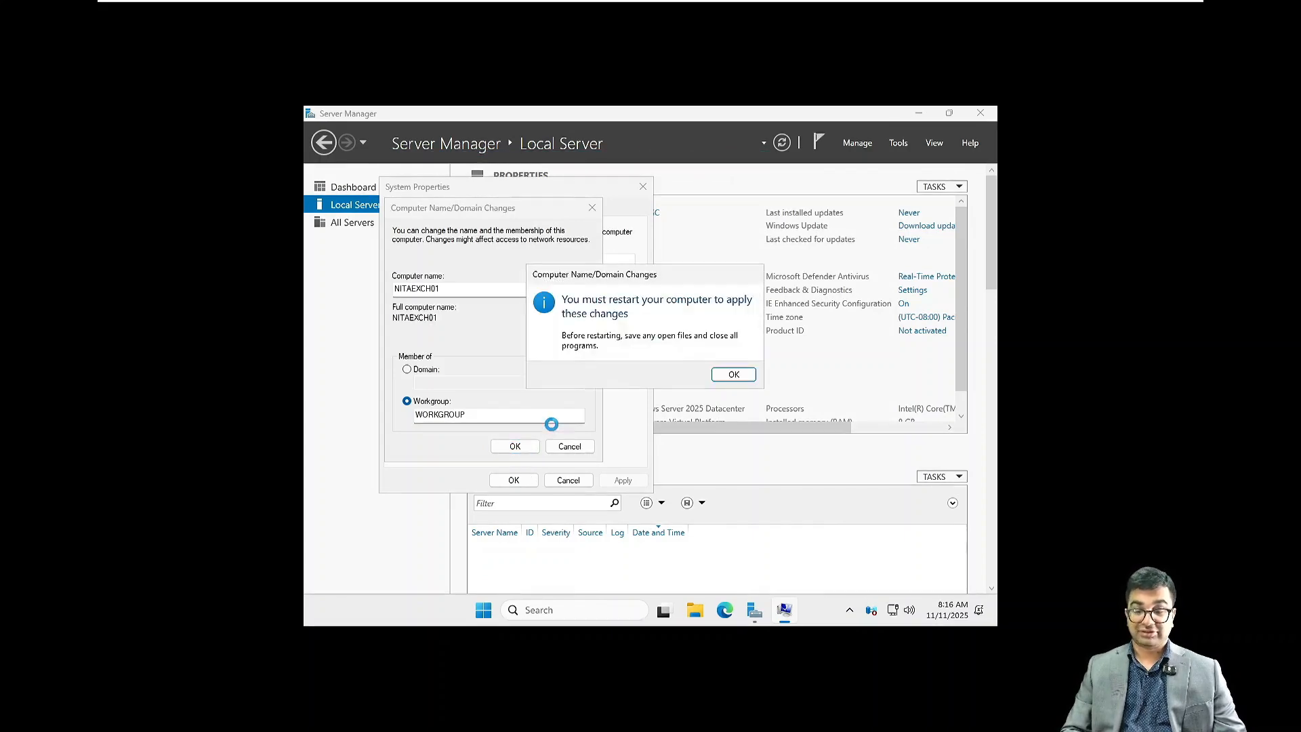
{"action": "left_click", "coordinate": [734, 375]}
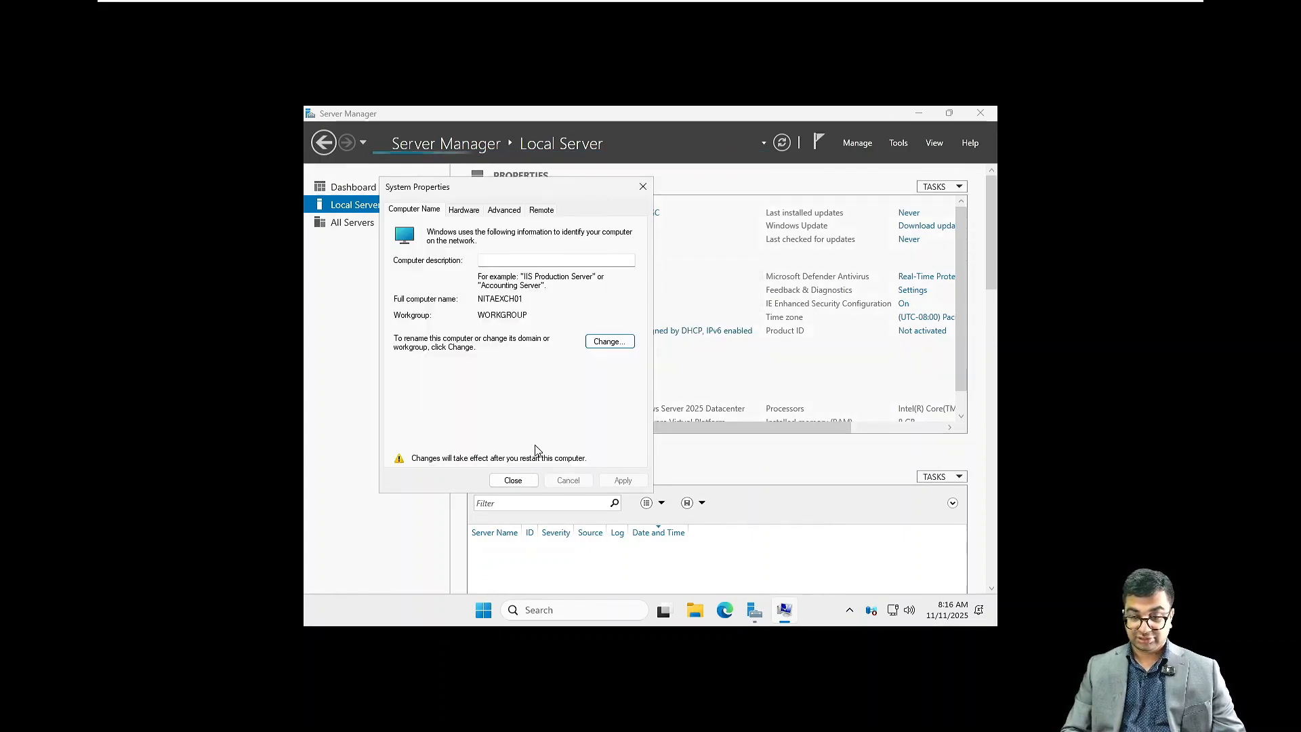
{"action": "left_click", "coordinate": [517, 480]}
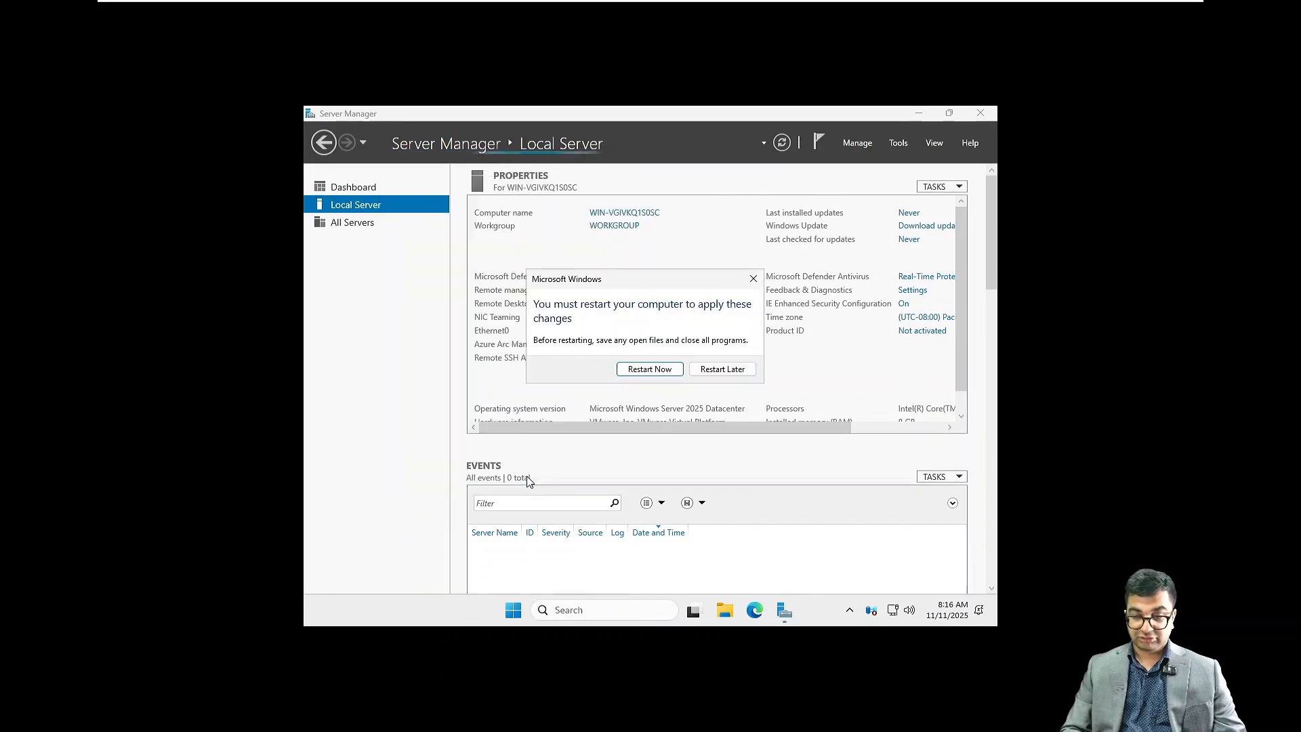
{"action": "left_click", "coordinate": [722, 370]}
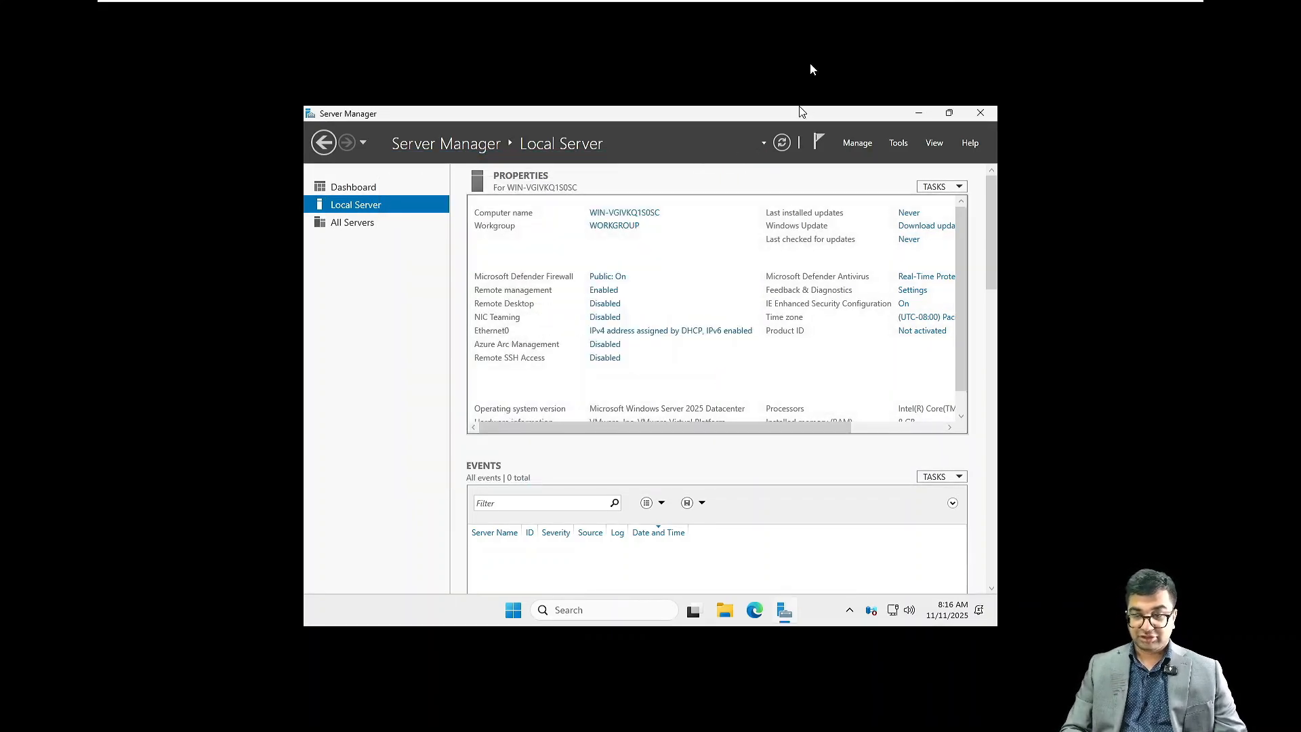
Step: Start the VMware Tools installation for the virtual machine, turning off the reminder message
{"action": "right_click", "coordinate": [888, 16]}
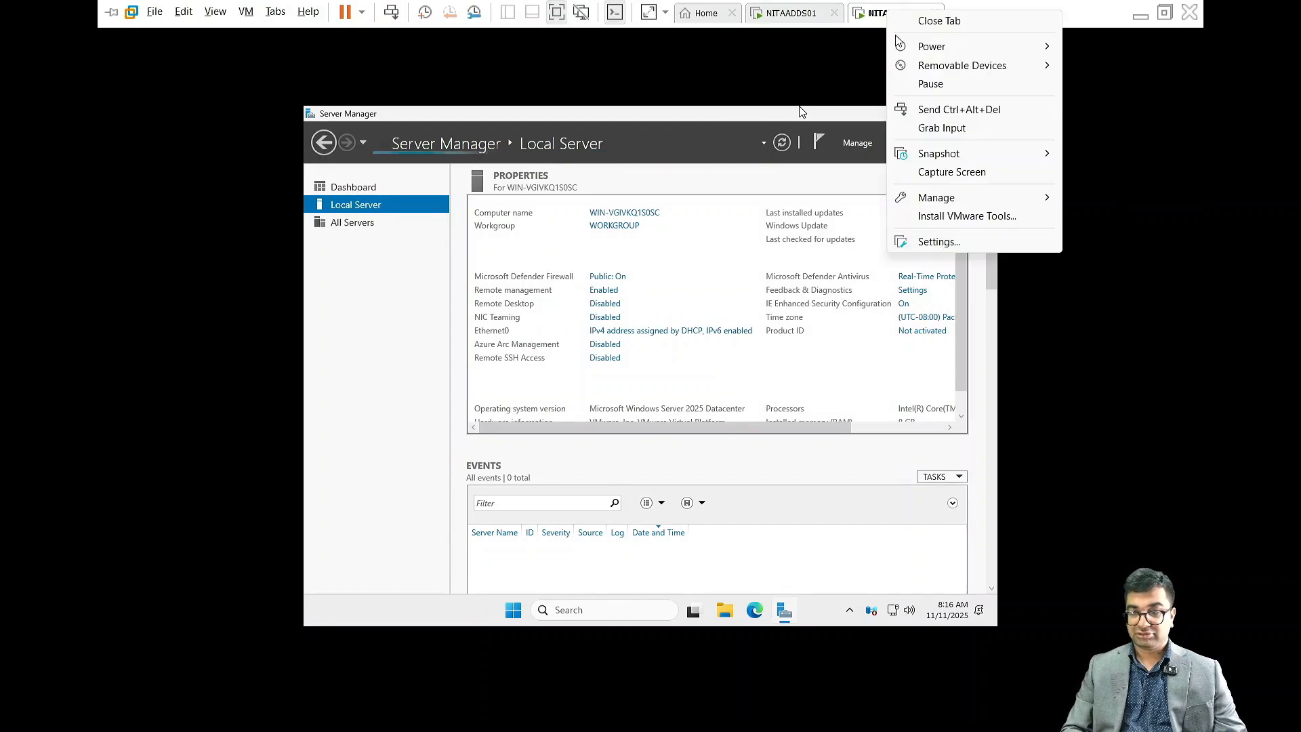
{"action": "left_click", "coordinate": [938, 215]}
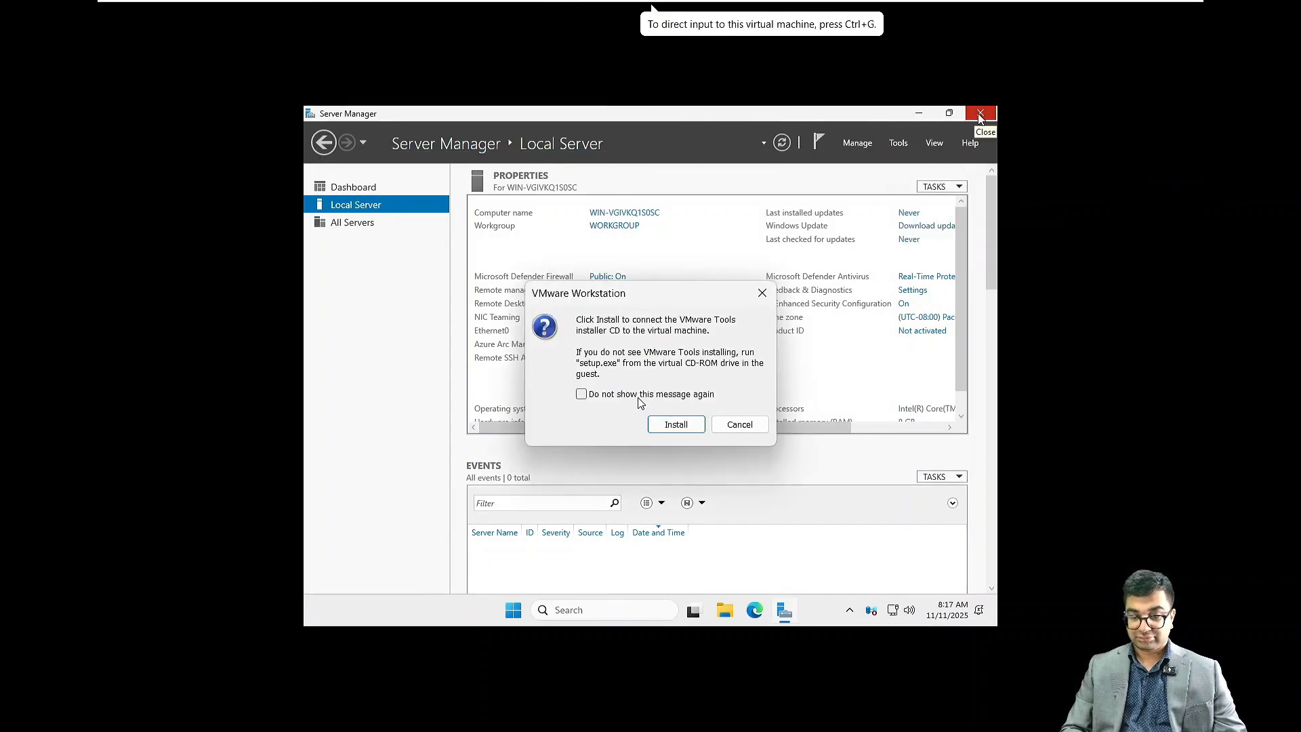
{"action": "left_click", "coordinate": [580, 394]}
{"action": "left_click", "coordinate": [666, 427]}
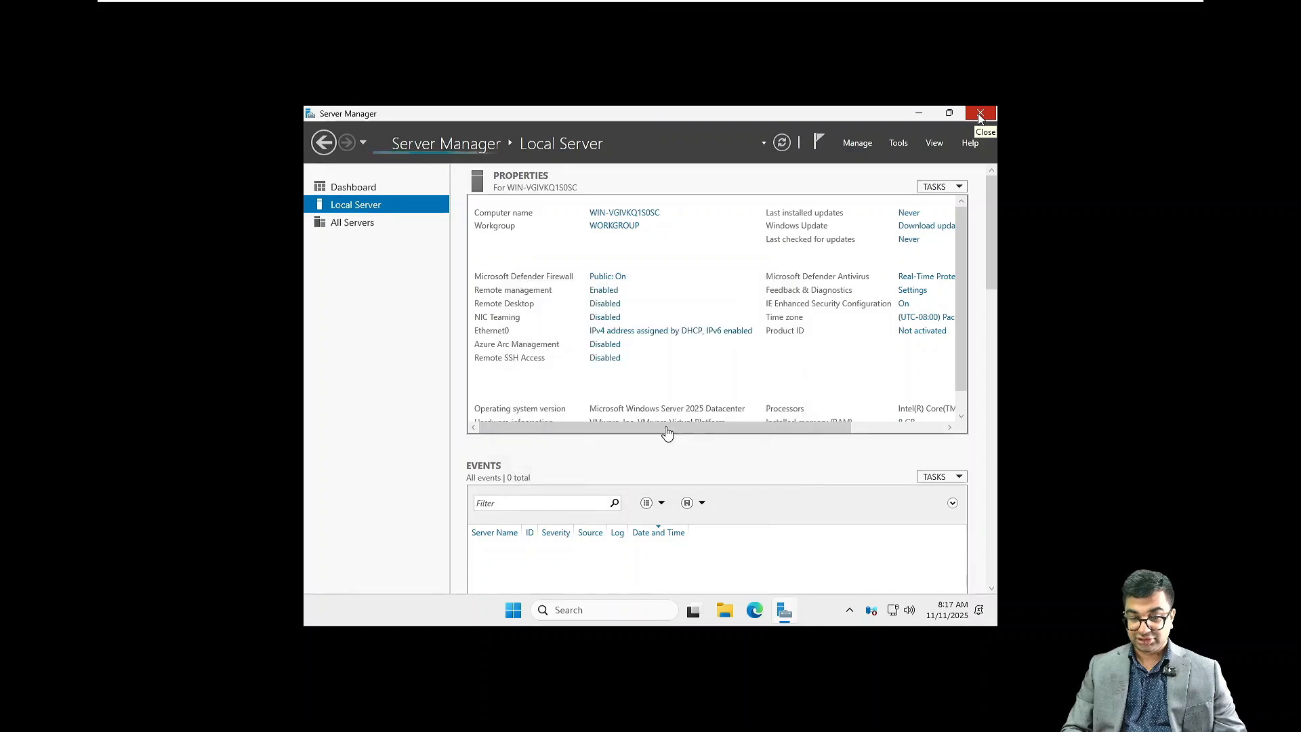
Step: Run setup from the VMware Tools DVD drive in File Explorer
{"action": "left_click", "coordinate": [920, 112]}
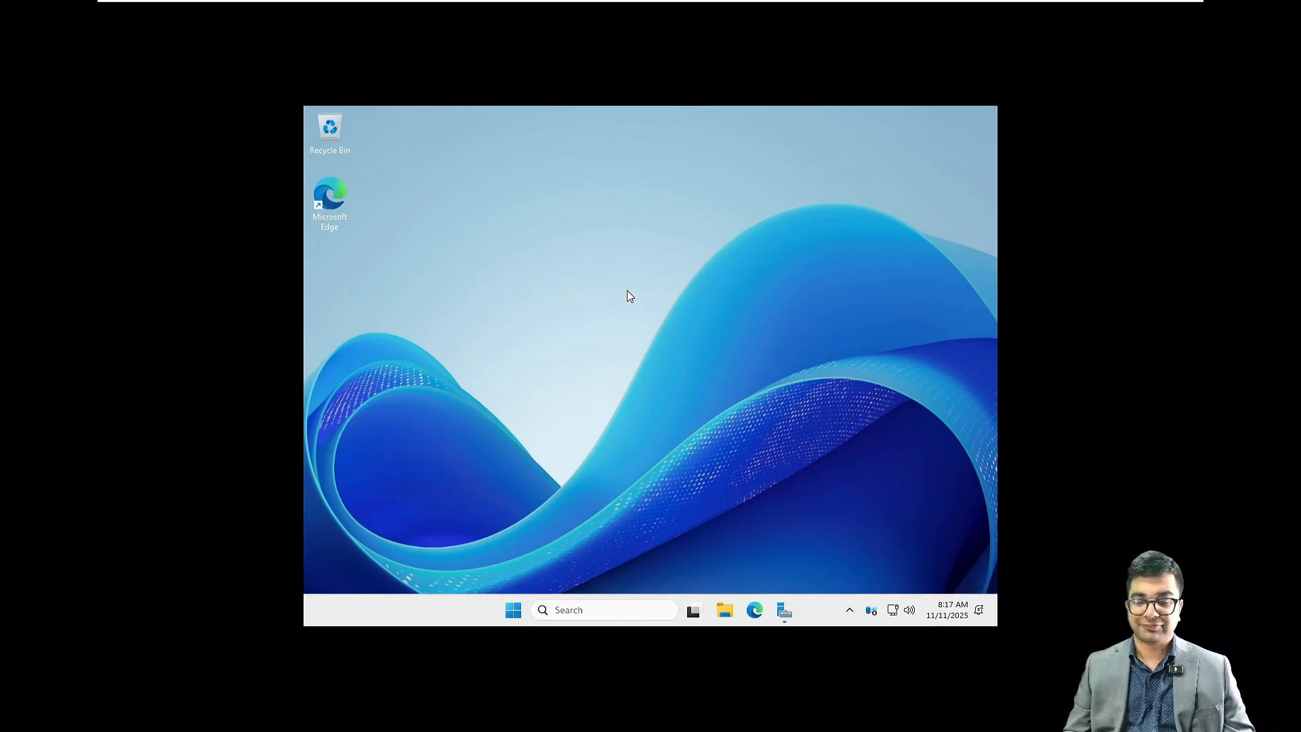
{"action": "right_click", "coordinate": [706, 387]}
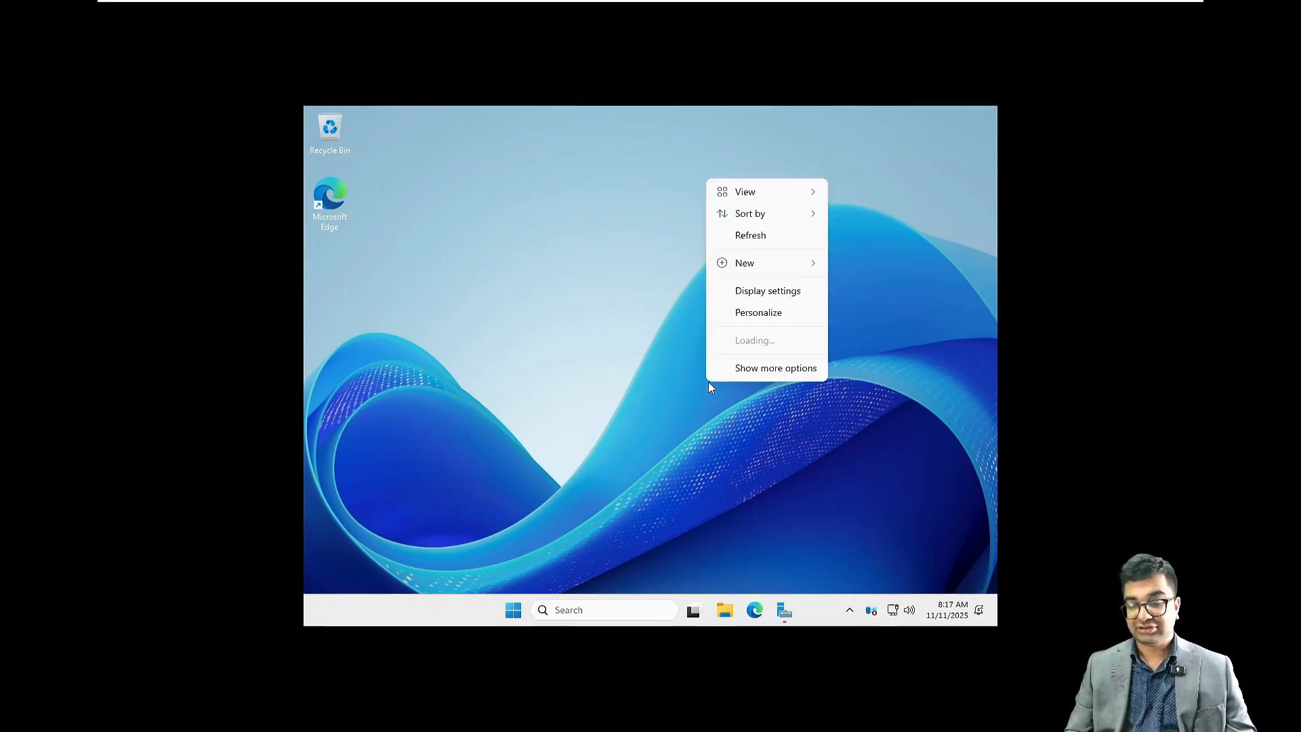
{"action": "left_click", "coordinate": [740, 236]}
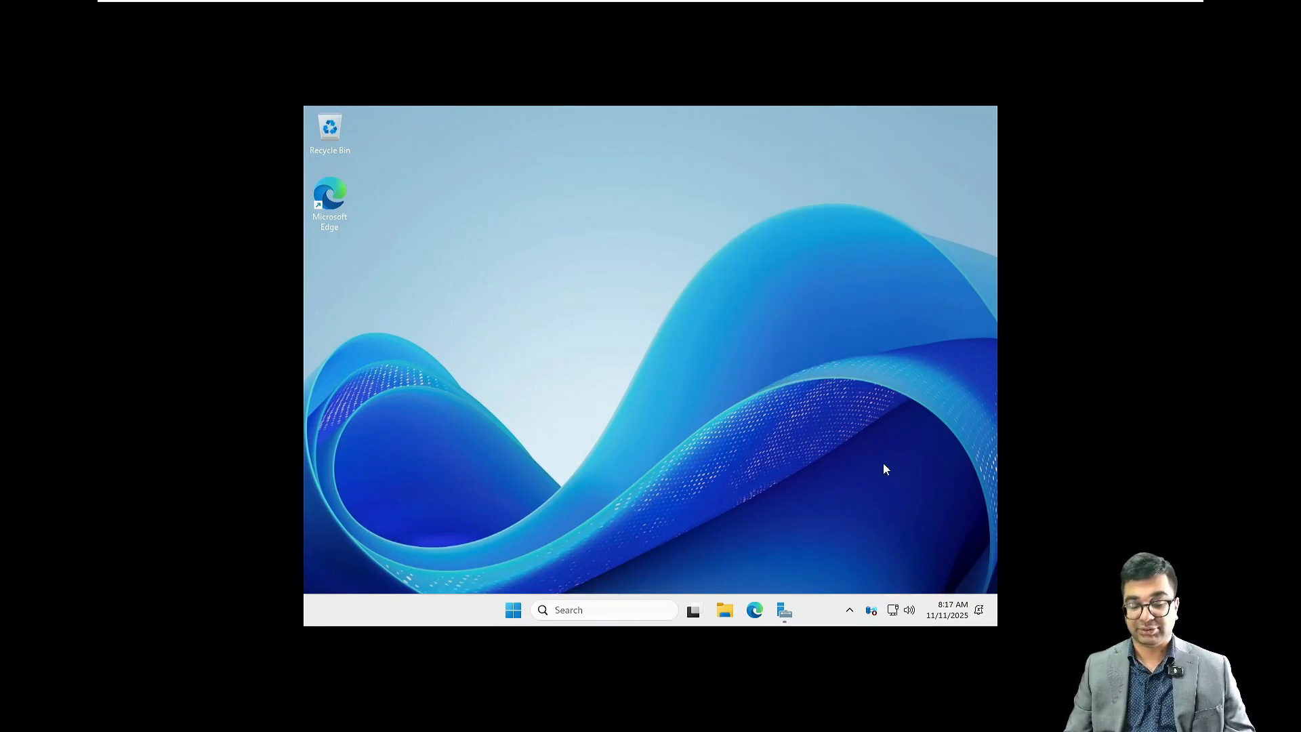
{"action": "left_click", "coordinate": [727, 611]}
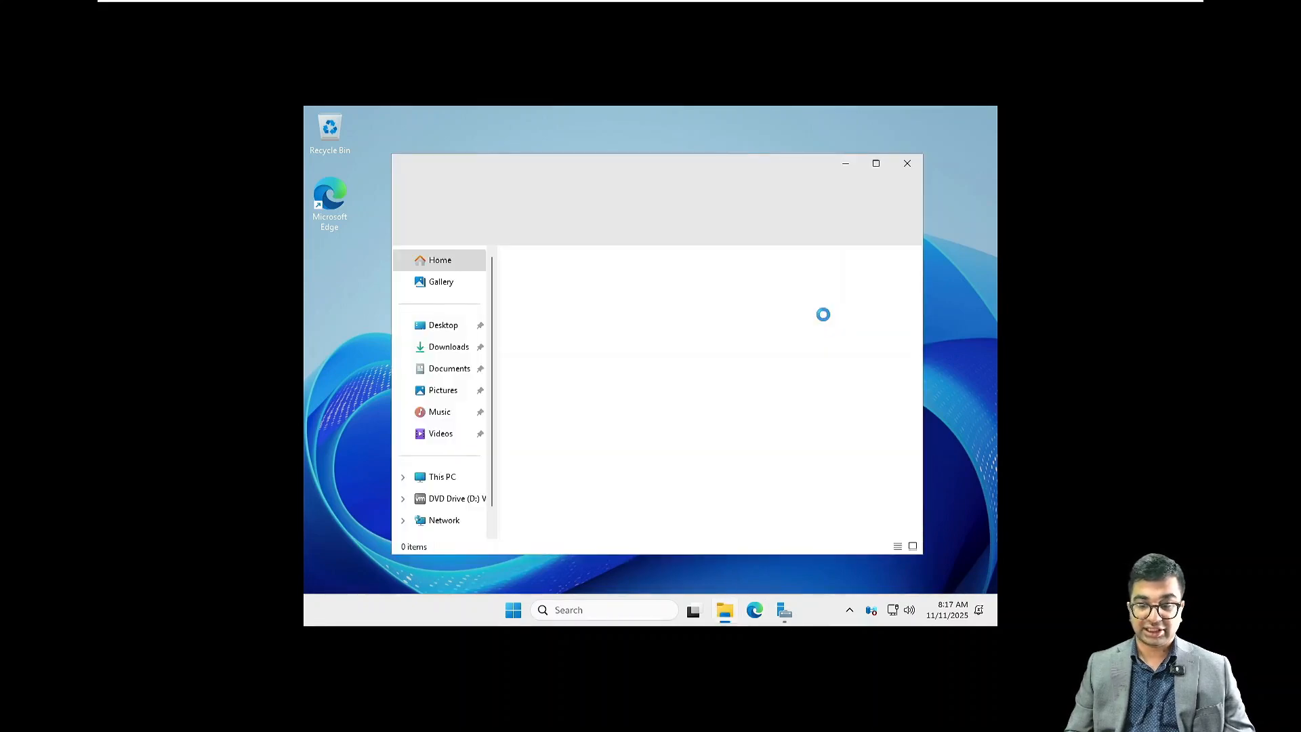
{"action": "left_click", "coordinate": [465, 503]}
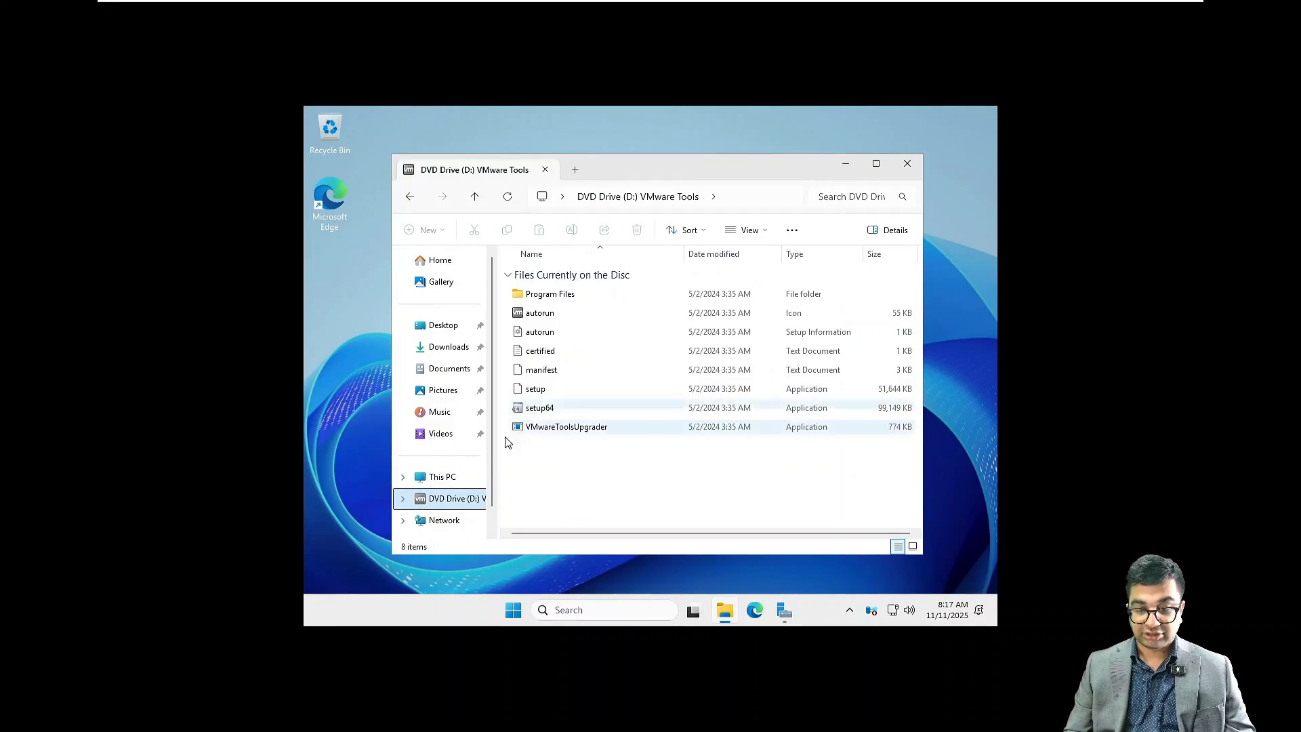
{"action": "left_click", "coordinate": [440, 476]}
{"action": "double_click", "coordinate": [751, 281]}
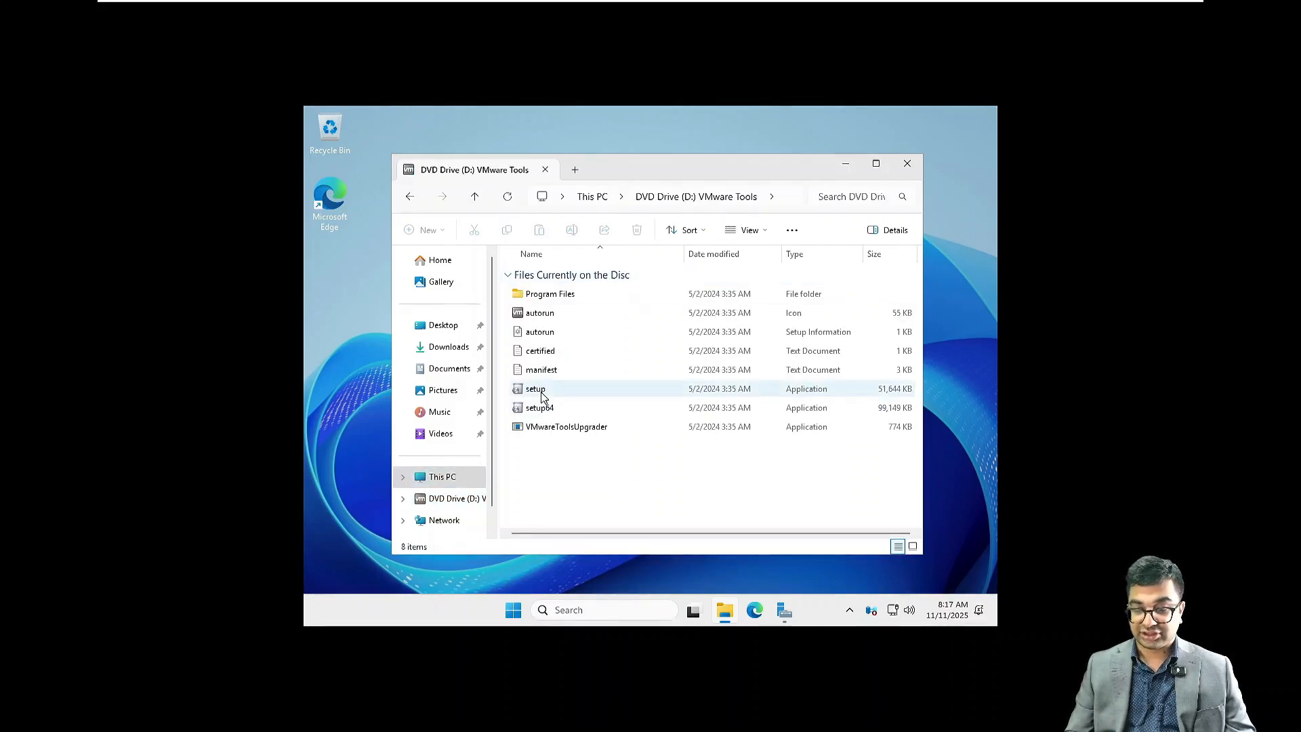
{"action": "double_click", "coordinate": [542, 393]}
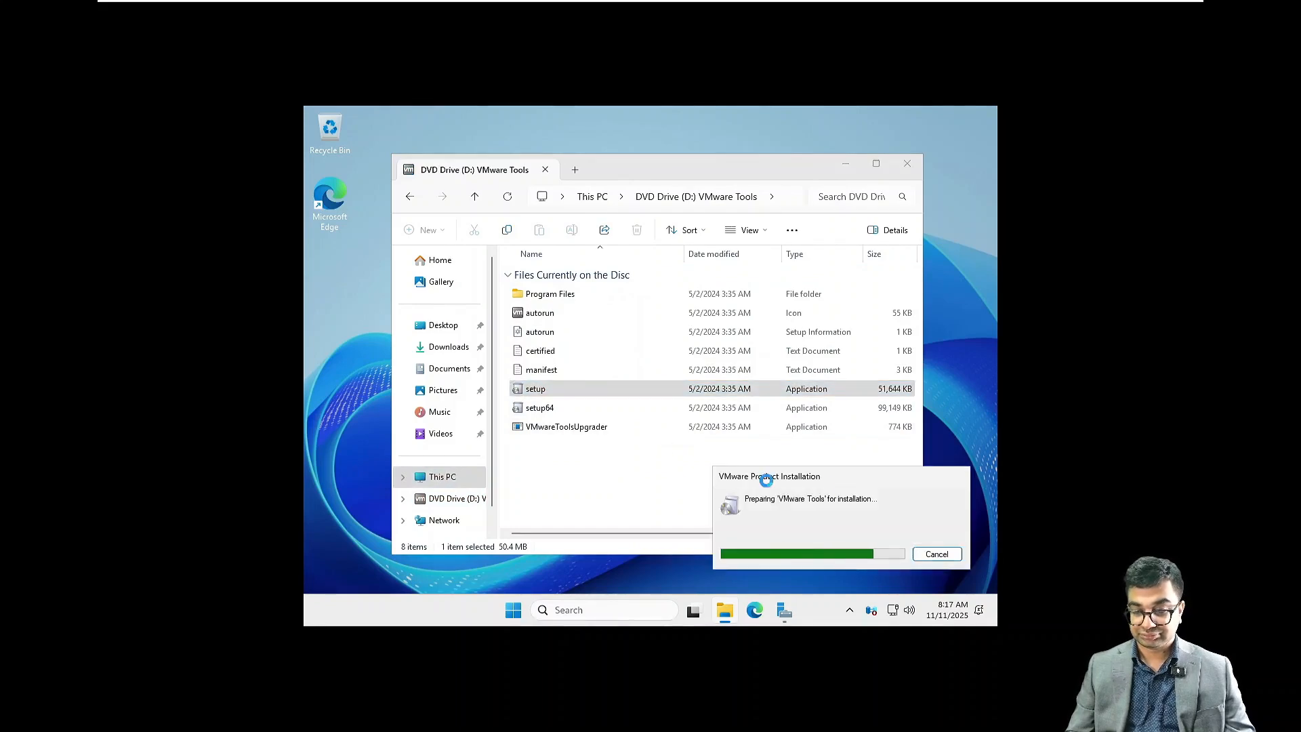
Step: Complete the VMware Tools setup wizard with the Typical setup type and restart the server
{"action": "left_click", "coordinate": [845, 166]}
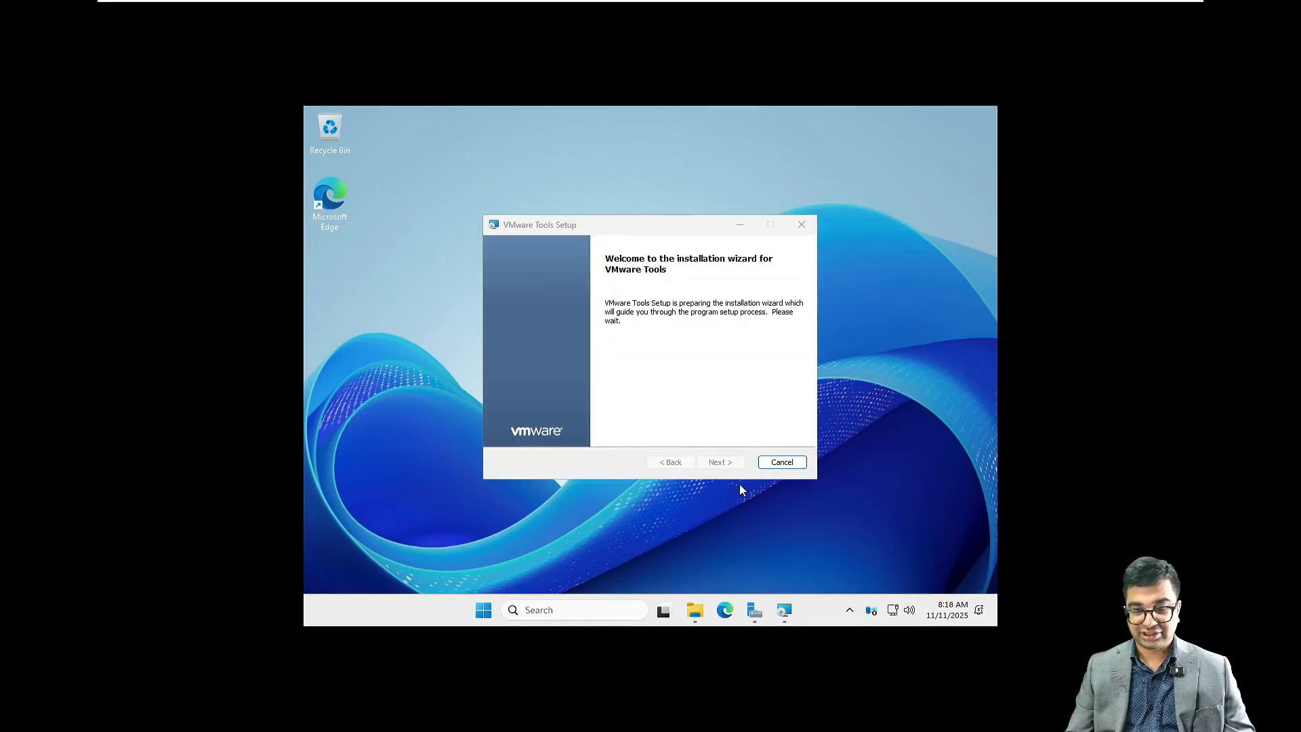
{"action": "left_click", "coordinate": [731, 463]}
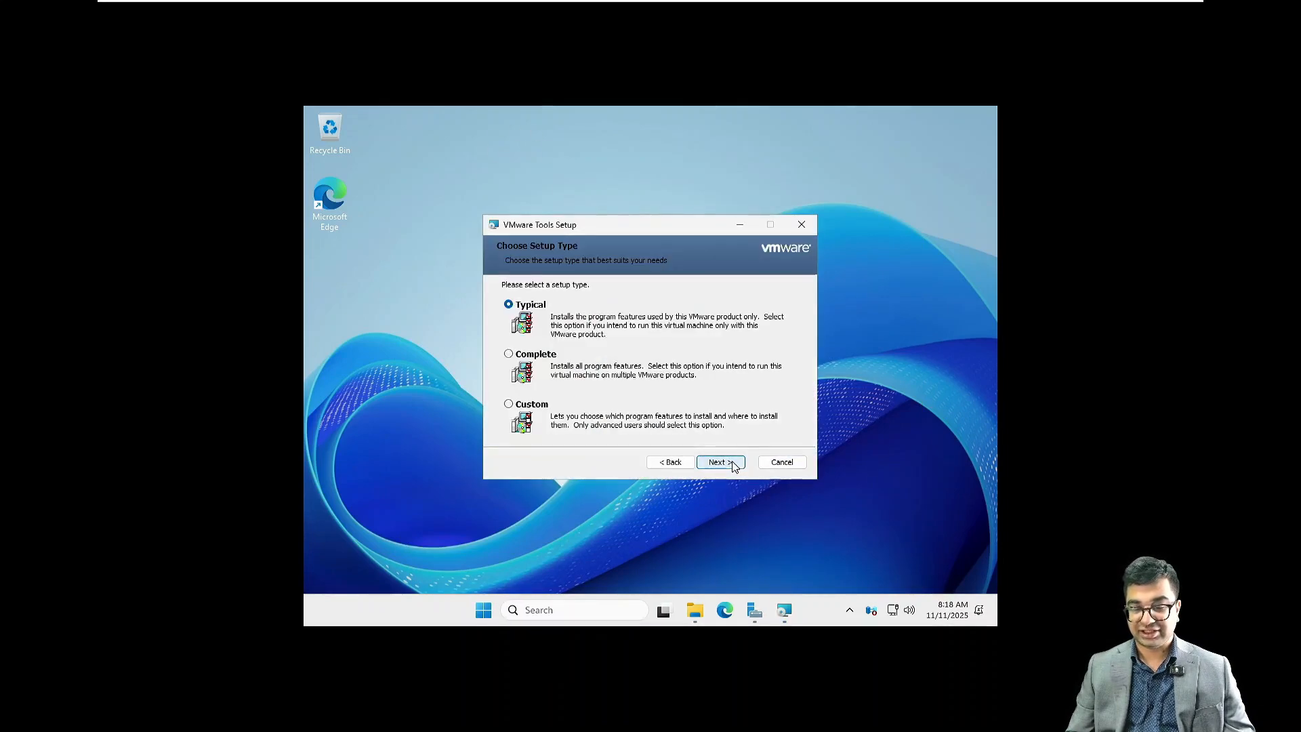
{"action": "left_click", "coordinate": [731, 462]}
{"action": "left_click", "coordinate": [733, 461]}
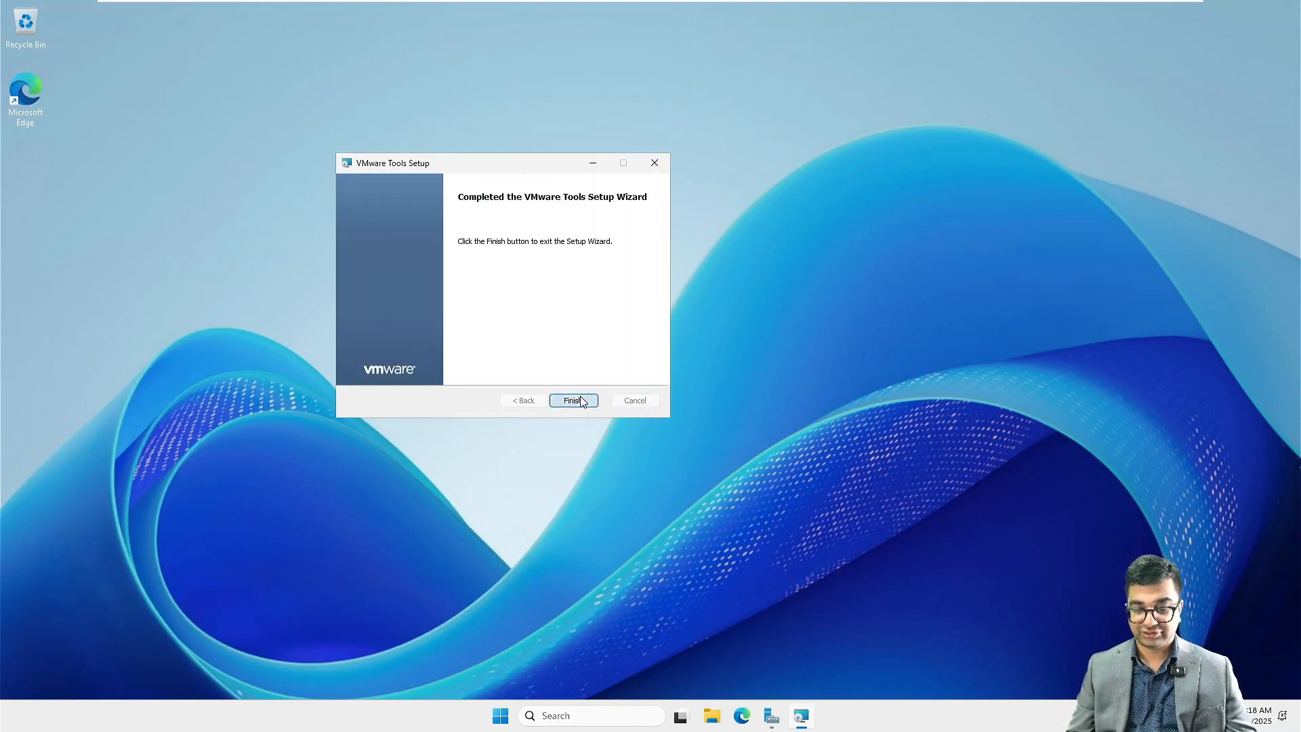
{"action": "left_click", "coordinate": [573, 400]}
{"action": "left_click", "coordinate": [603, 389]}
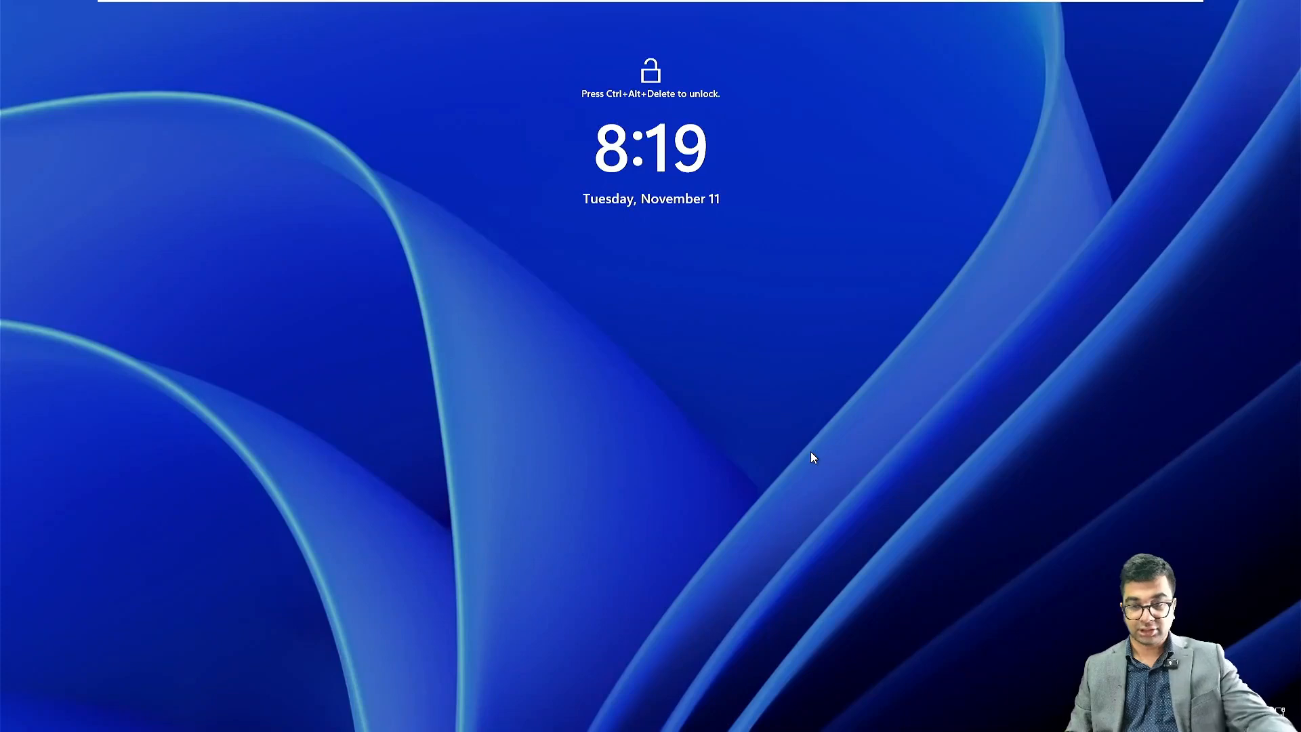
Step: Send Ctrl+Alt+Del to the virtual machine and sign in as Administrator with the account password
{"action": "mouse_move", "coordinate": [542, 10]}
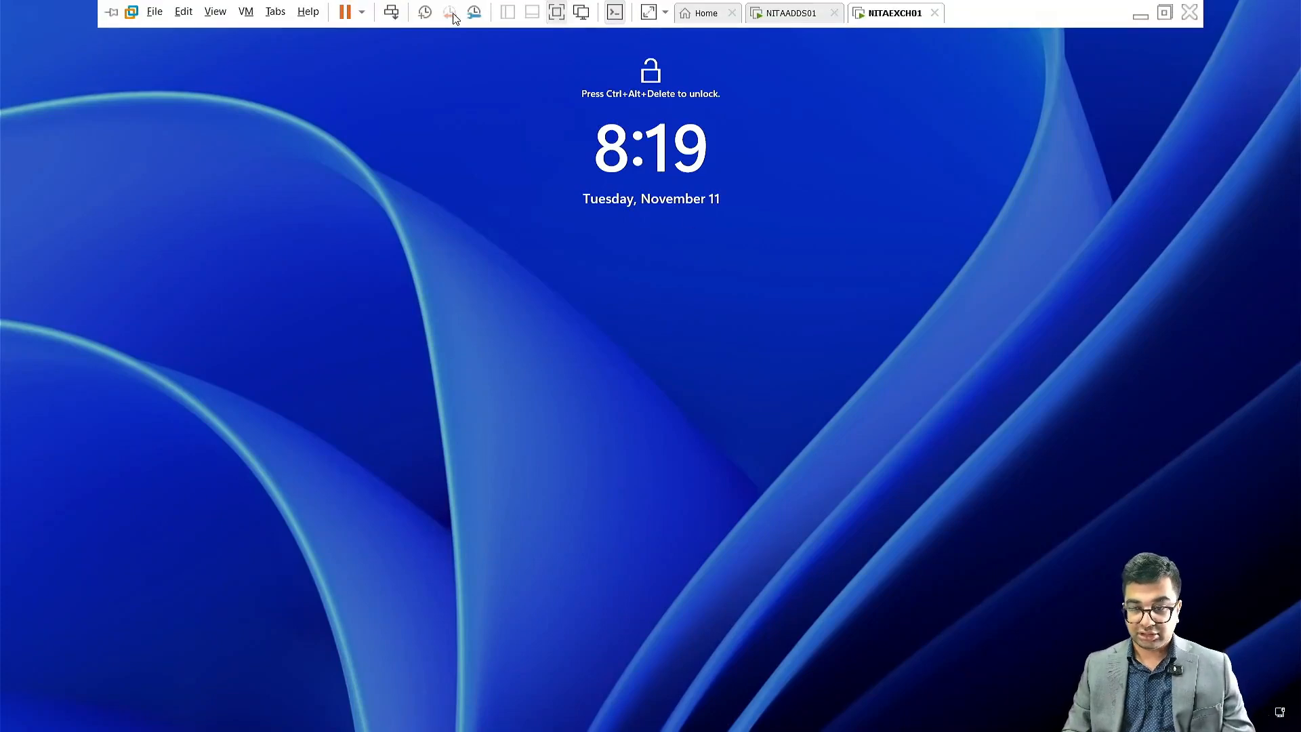
{"action": "left_click", "coordinate": [391, 12]}
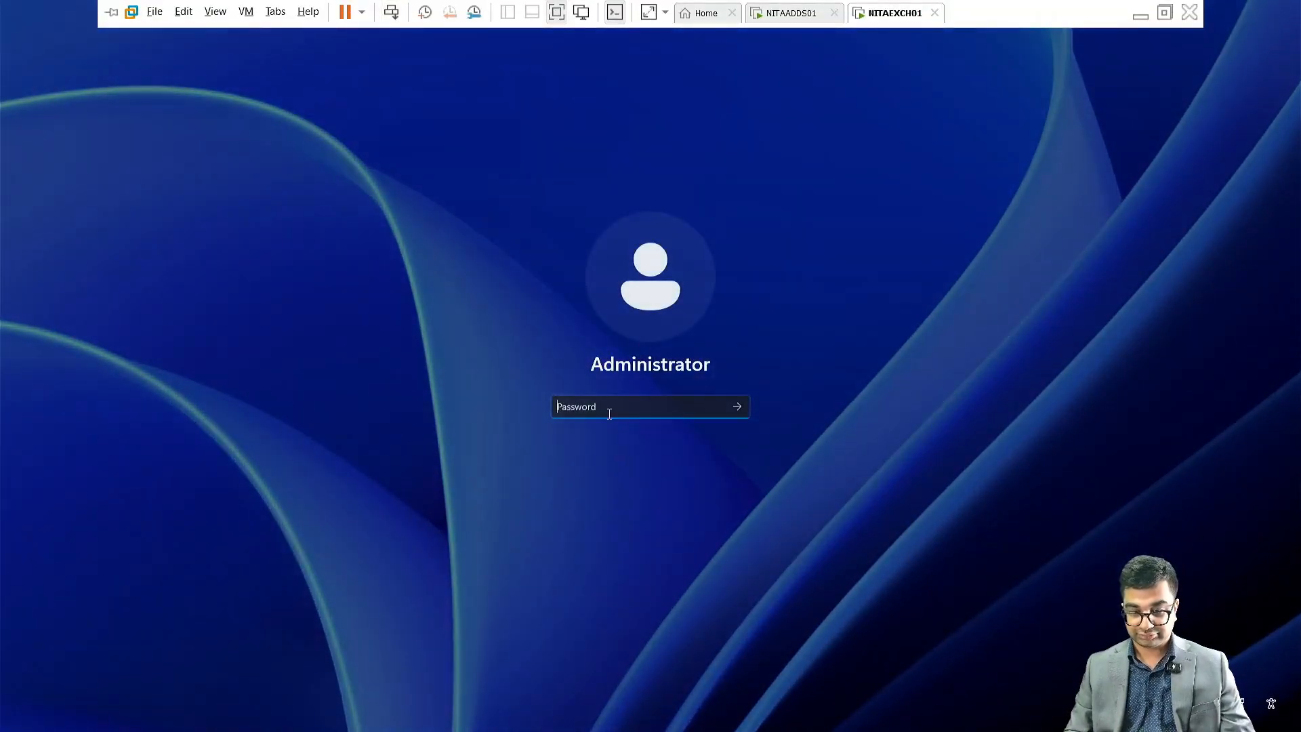
{"action": "type", "text": "P"}
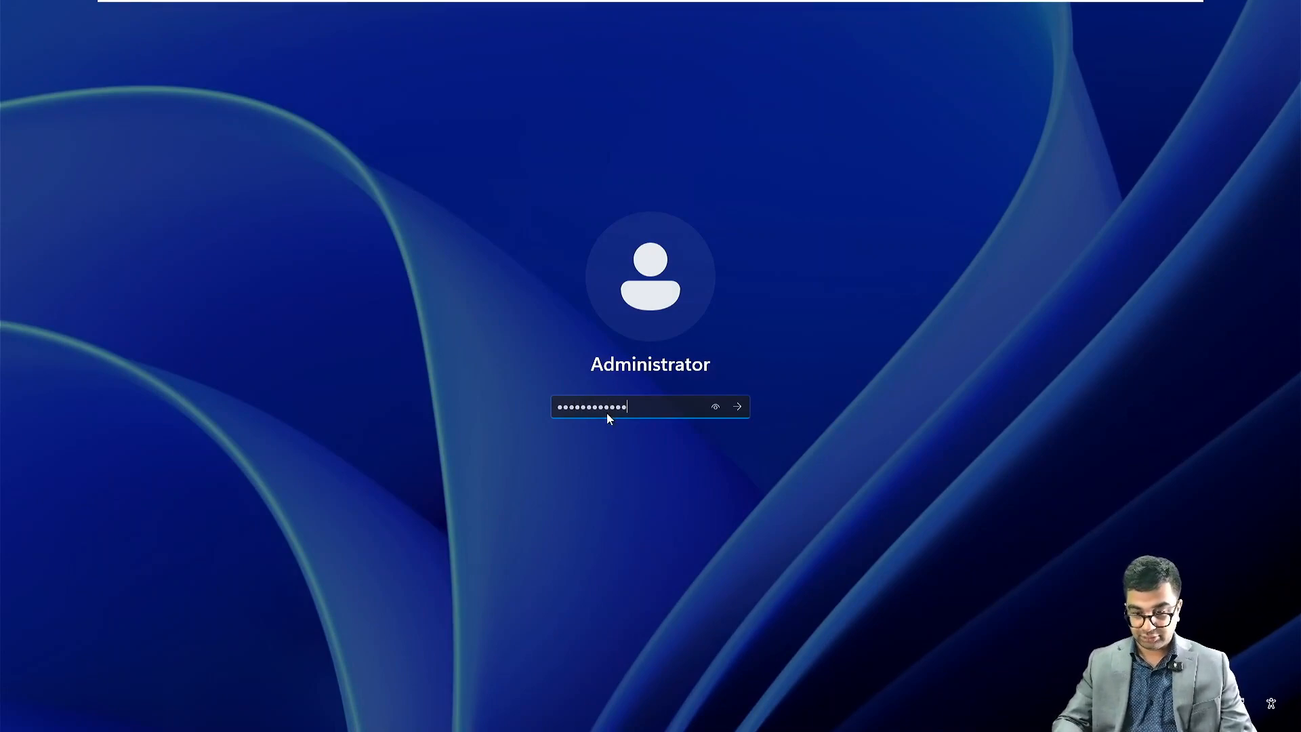
{"action": "key", "text": "Return"}
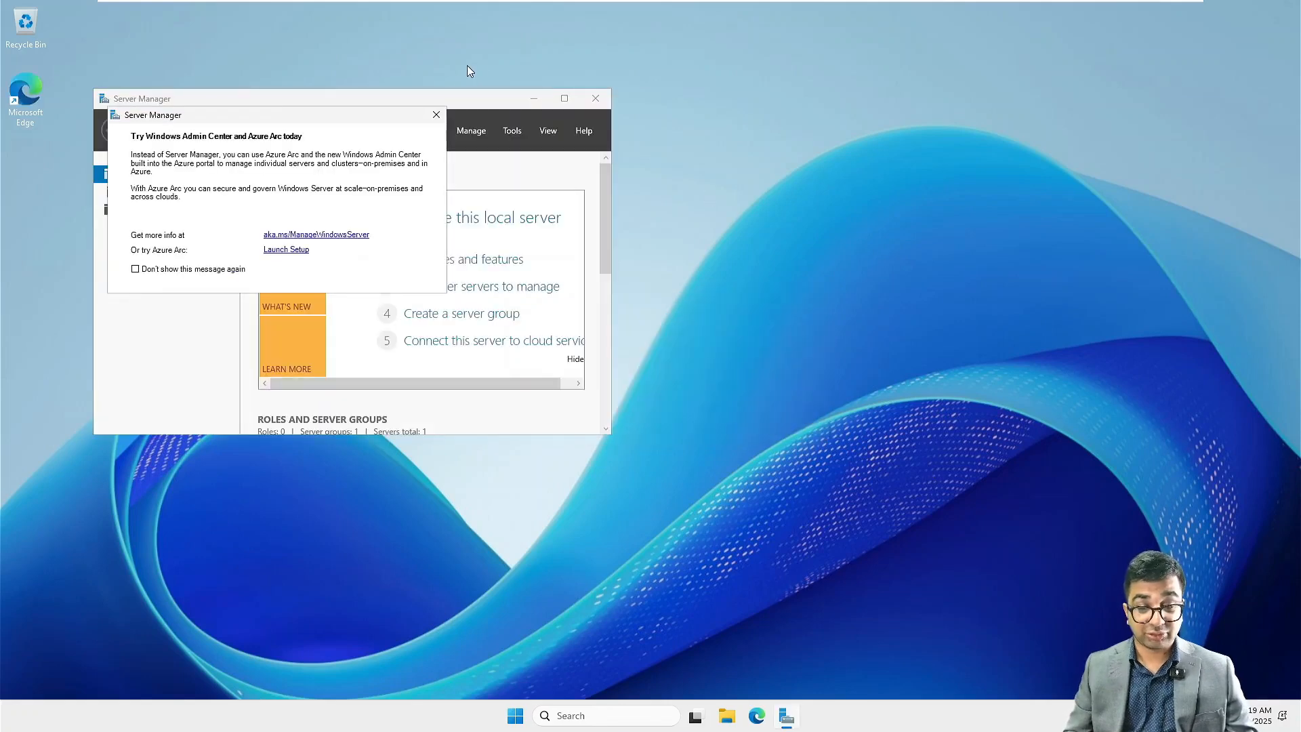
Step: Close the Azure Arc message and open the Local Server page in a maximized Server Manager window
{"action": "left_click", "coordinate": [435, 116]}
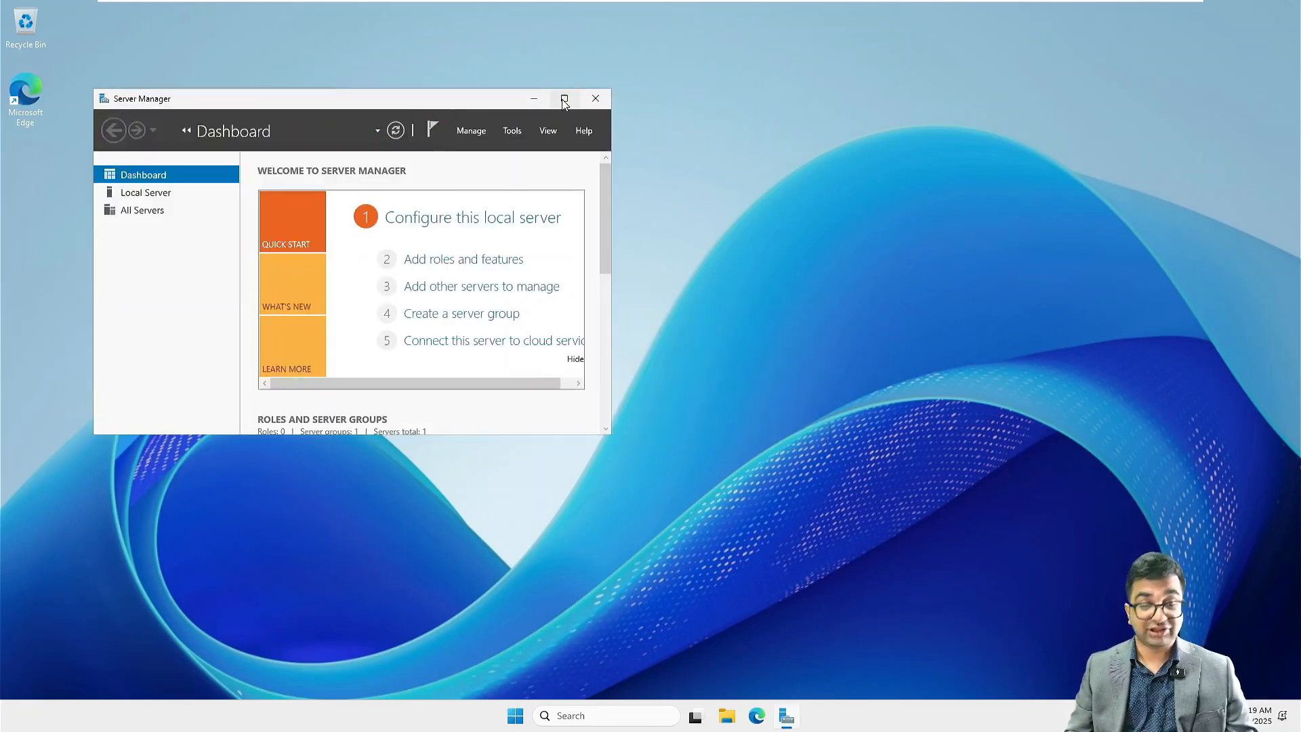
{"action": "left_click", "coordinate": [563, 101]}
{"action": "left_click", "coordinate": [80, 101]}
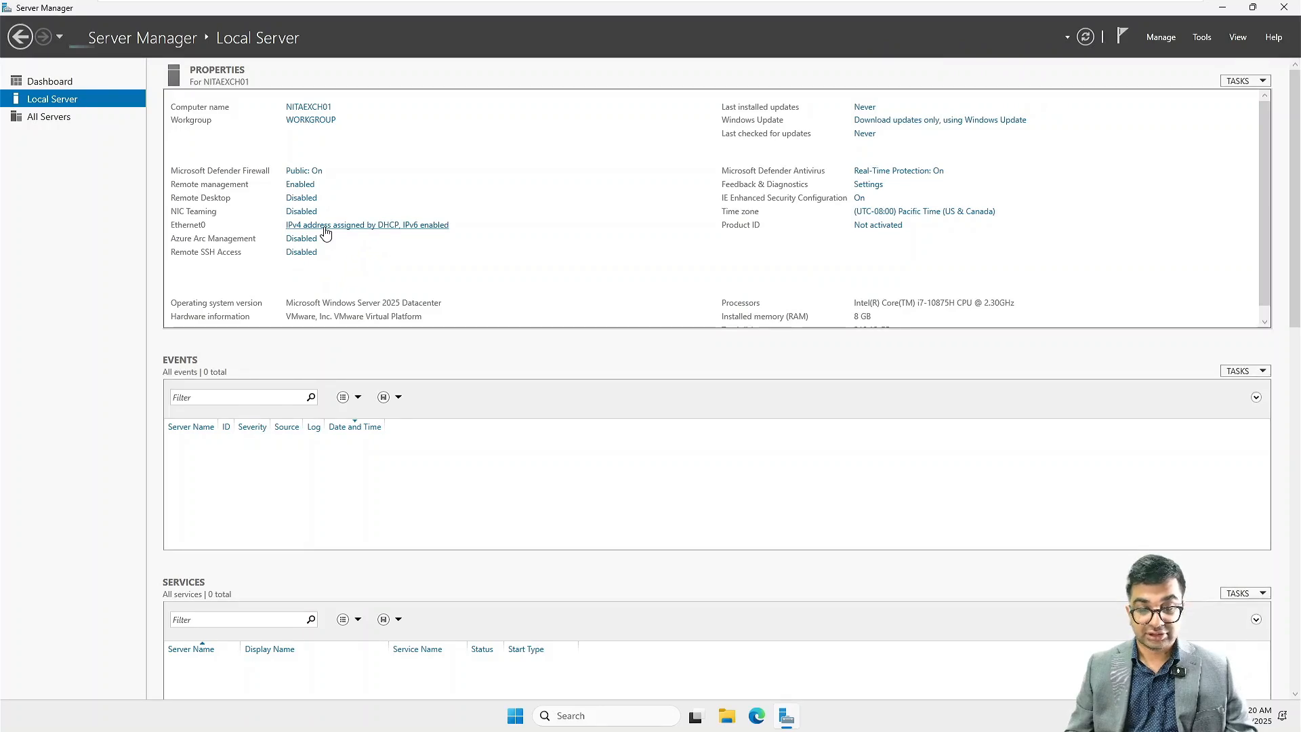
Step: Give Ethernet0's IPv4 settings the static IP address 172.16.10.30 with subnet mask 255.255.255.0
{"action": "left_click", "coordinate": [324, 227]}
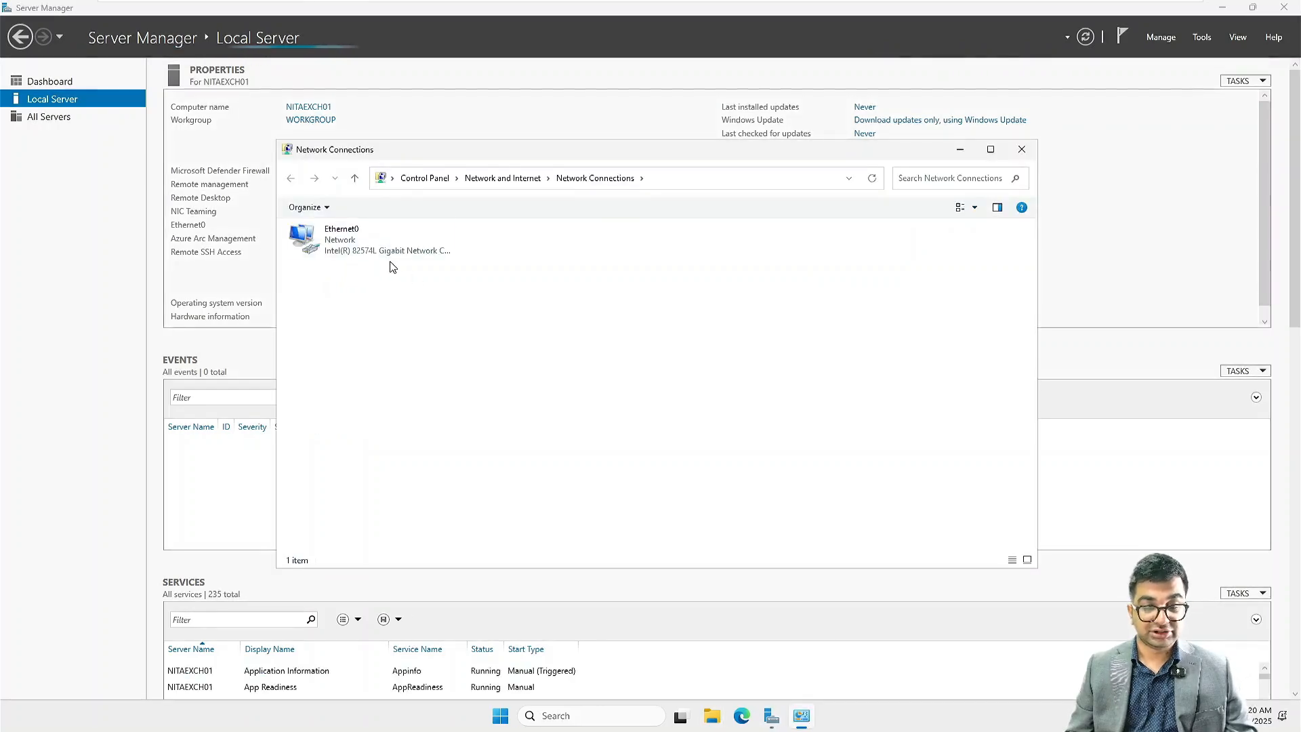
{"action": "right_click", "coordinate": [369, 242]}
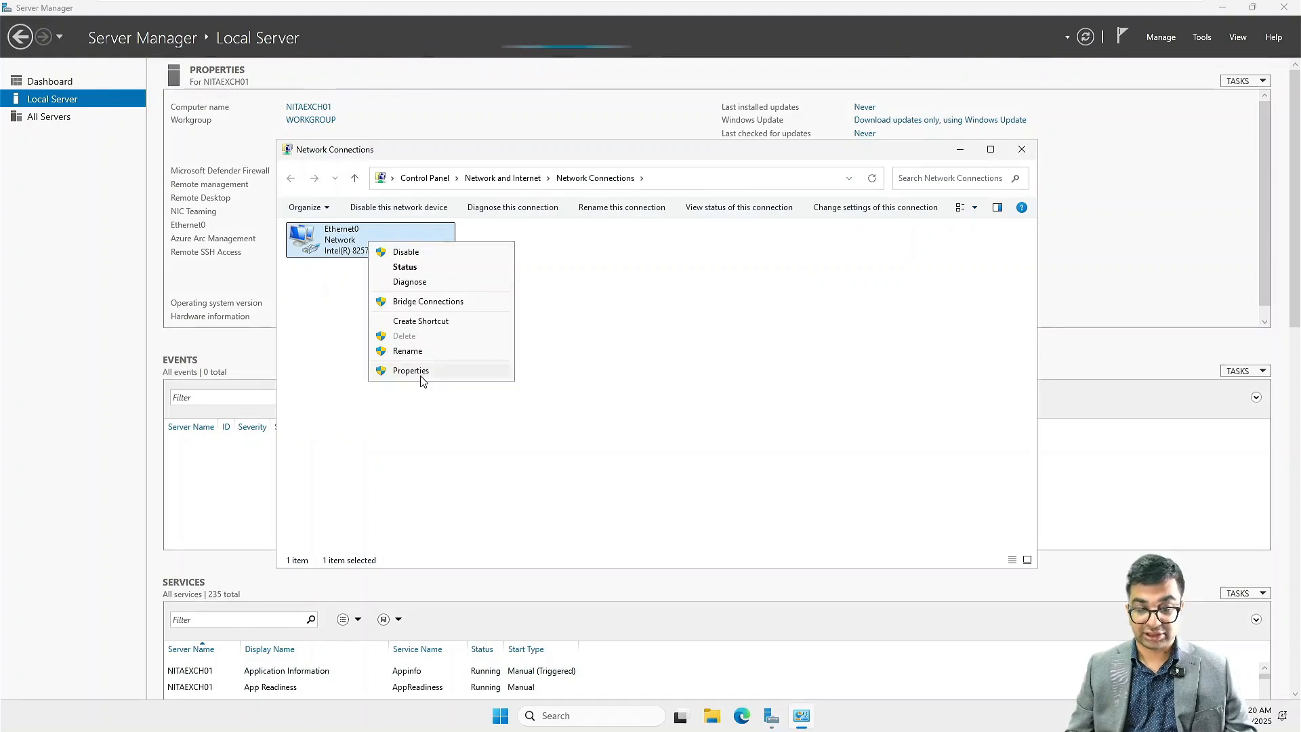
{"action": "left_click", "coordinate": [414, 372]}
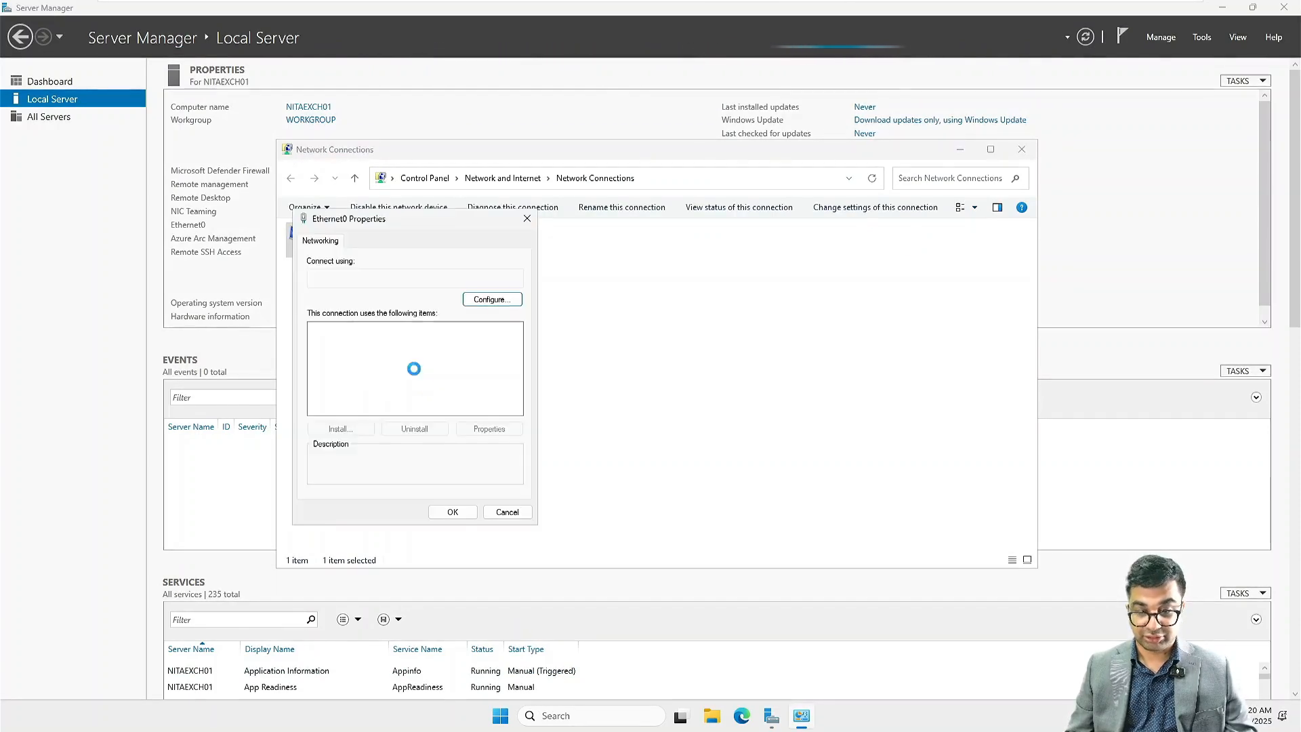
{"action": "double_click", "coordinate": [366, 363]}
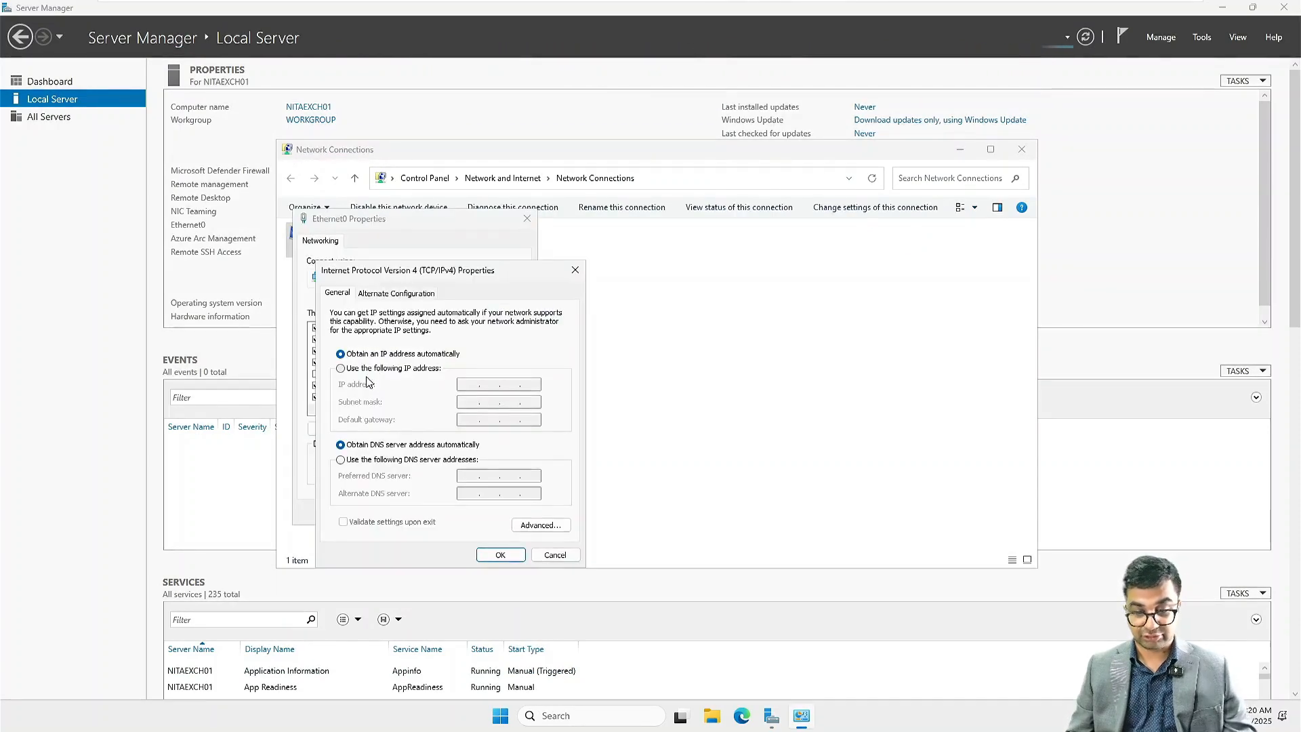
{"action": "left_click", "coordinate": [366, 368]}
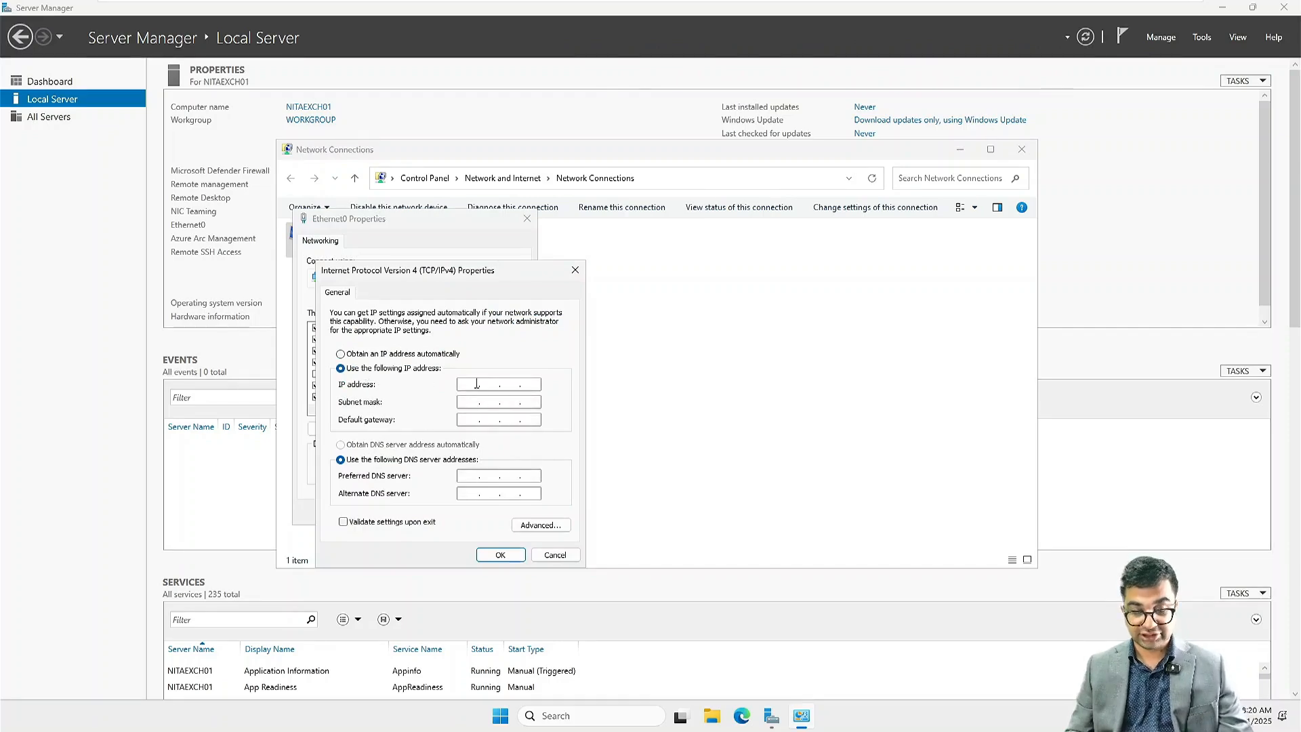
{"action": "left_click", "coordinate": [477, 383]}
{"action": "type", "text": "172 . . ."}
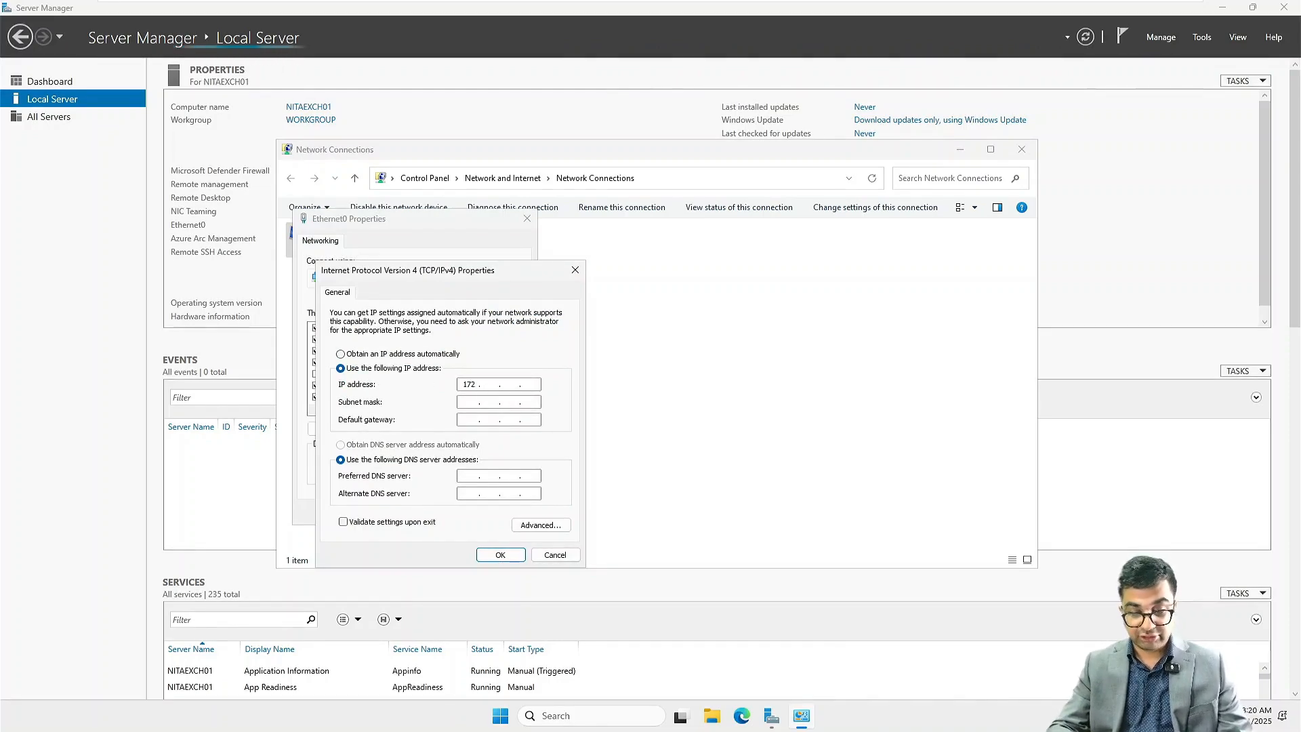
{"action": "type", "text": "16.10."}
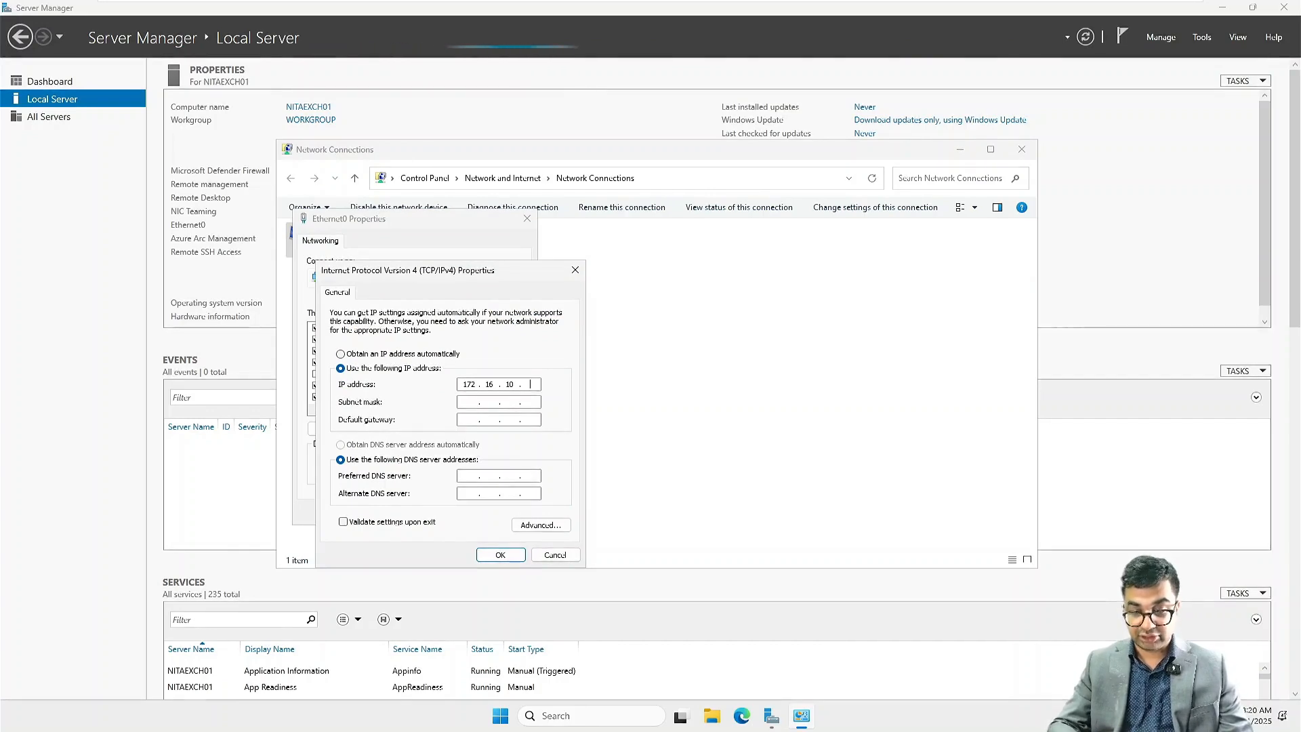
{"action": "type", "text": "30"}
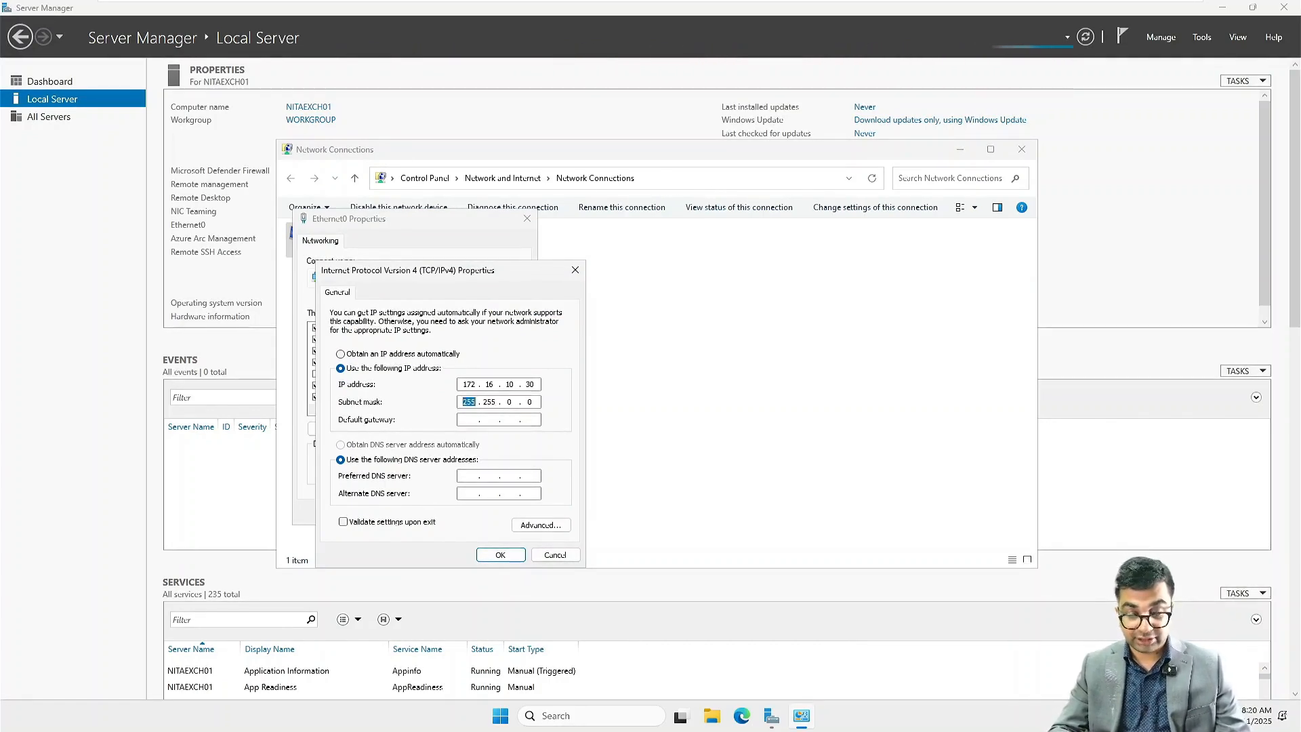
{"action": "type", "text": "255"}
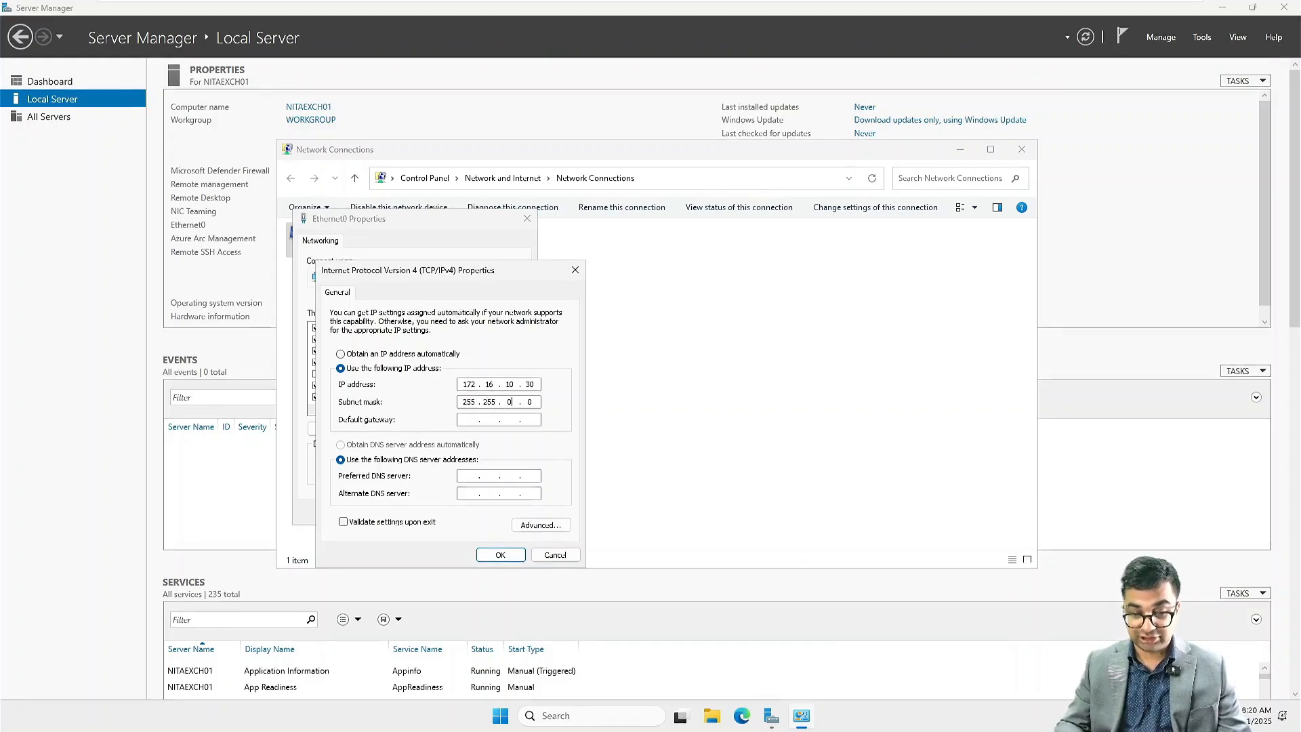
{"action": "type", "text": "255."}
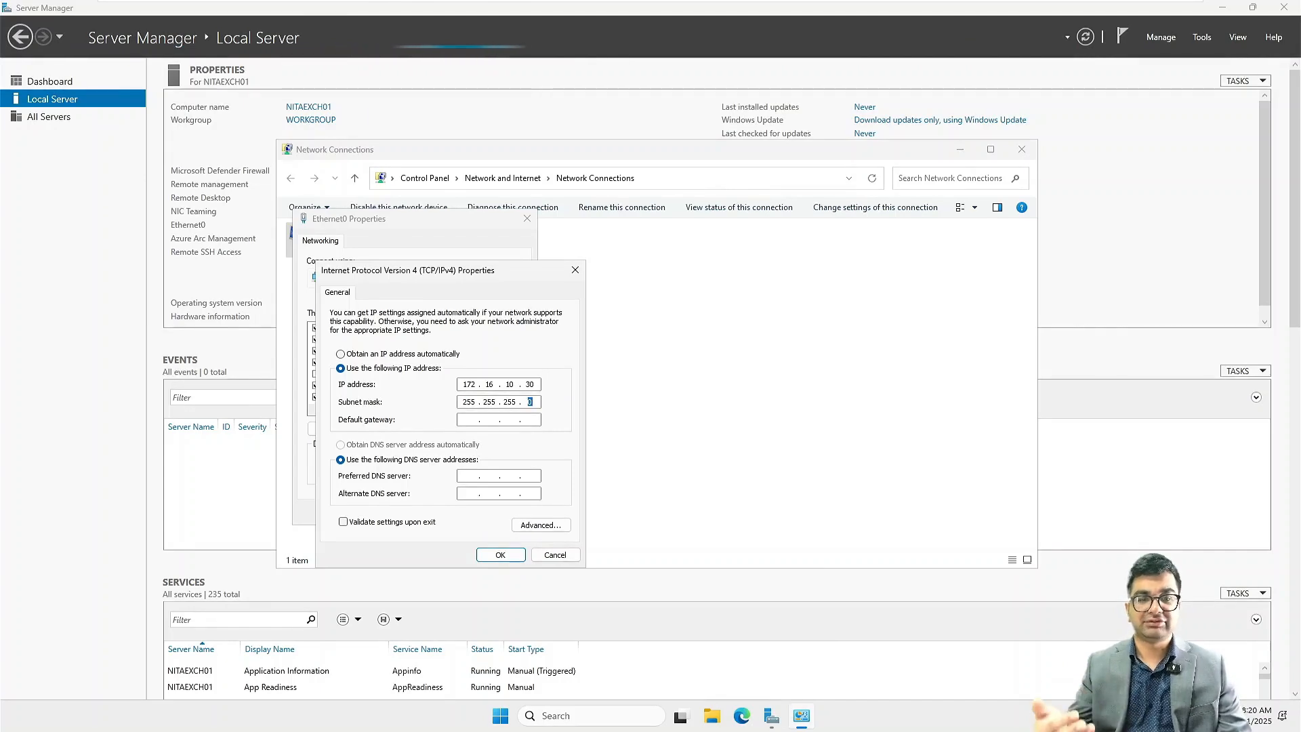
Step: Set the default gateway and preferred DNS server to 172.16.10.1, confirm the adapter settings and close Network Connections
{"action": "key", "text": "Tab"}
{"action": "type", "text": "172.16."}
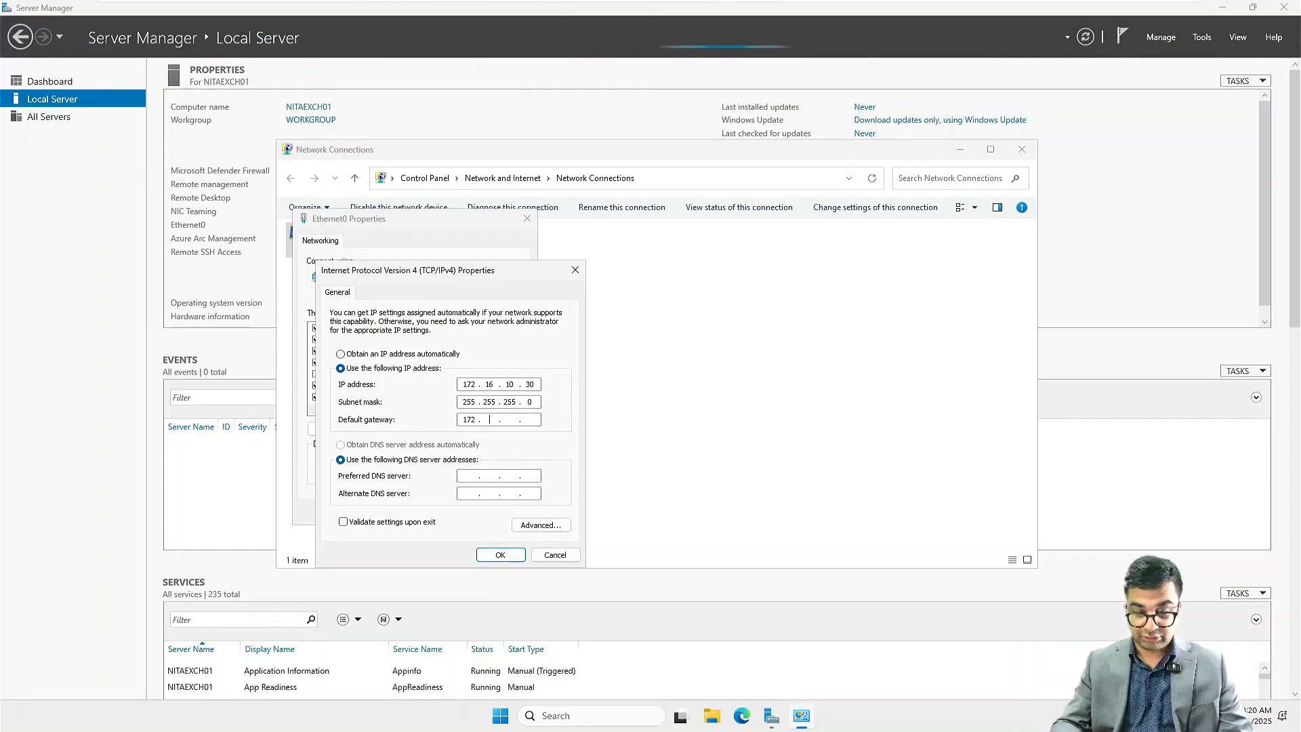
{"action": "type", "text": "10.1"}
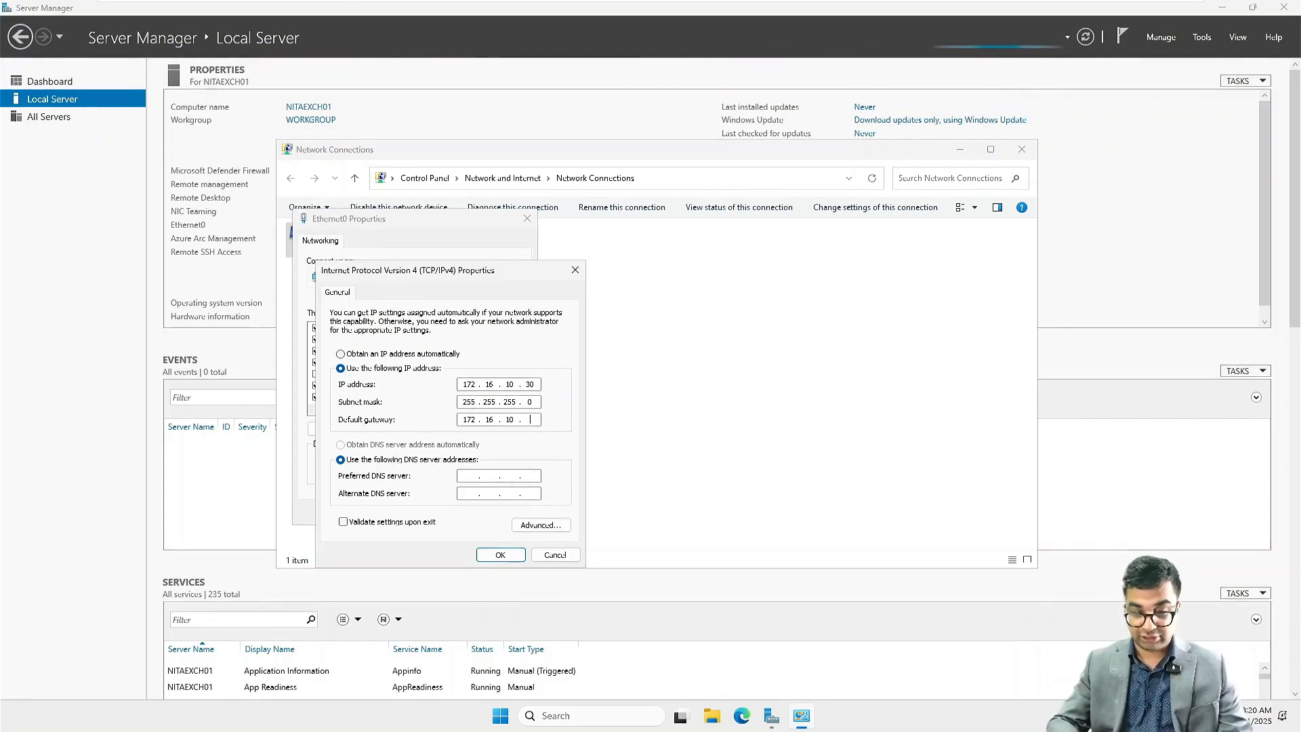
{"action": "key", "text": "Tab"}
{"action": "key", "text": "Tab"}
{"action": "type", "text": "172.16"}
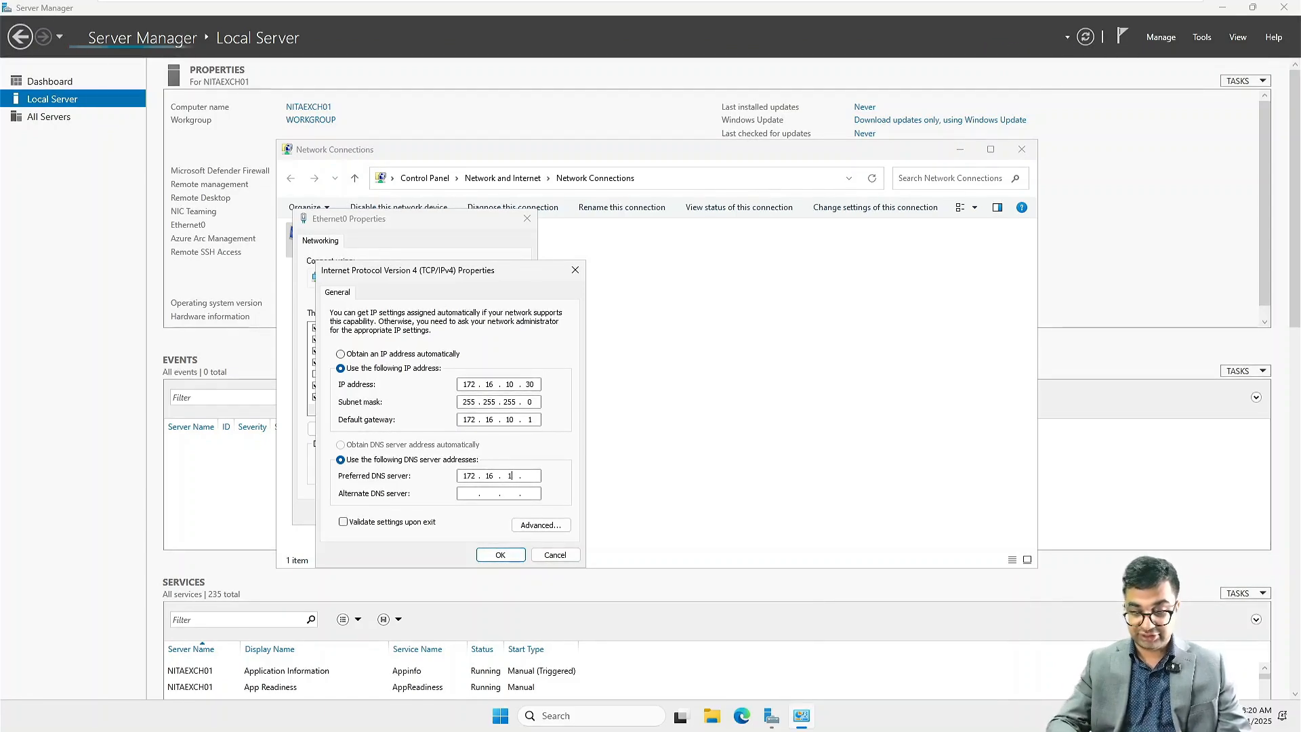
{"action": "type", "text": ".10.1"}
{"action": "left_click", "coordinate": [500, 554]}
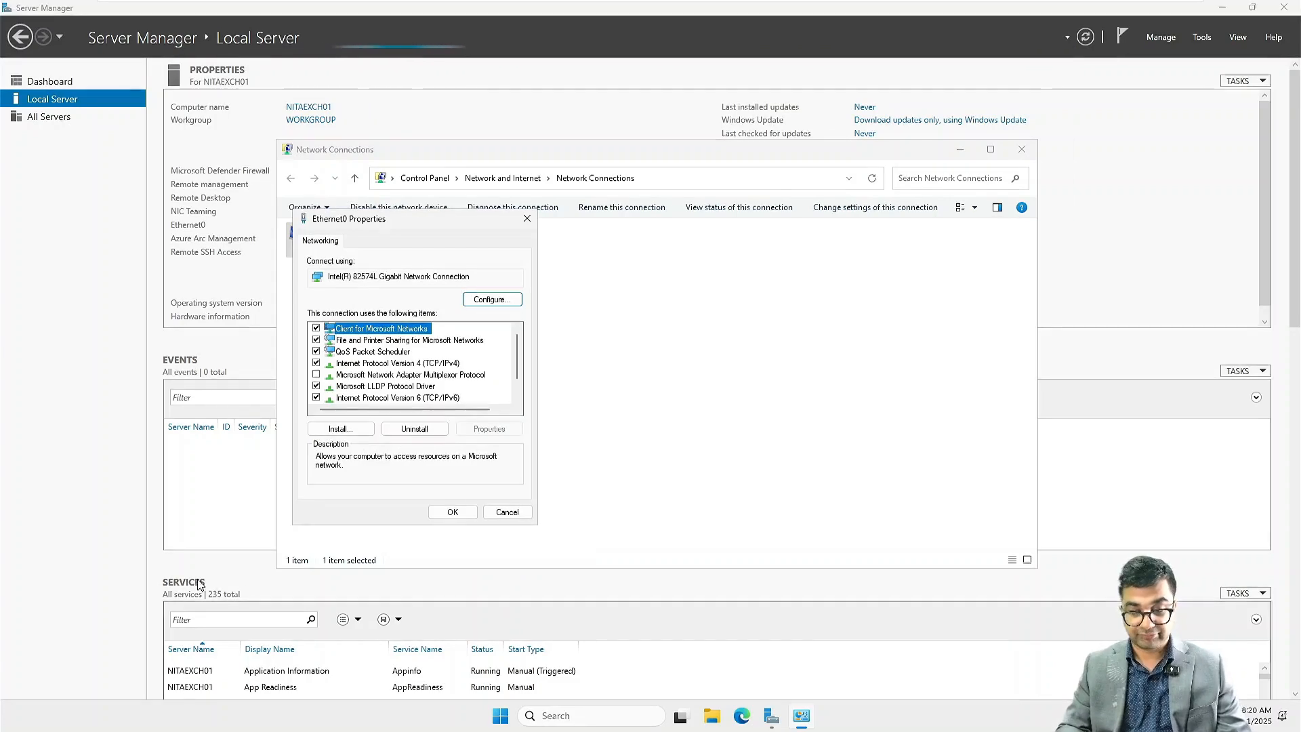
{"action": "left_click", "coordinate": [451, 513]}
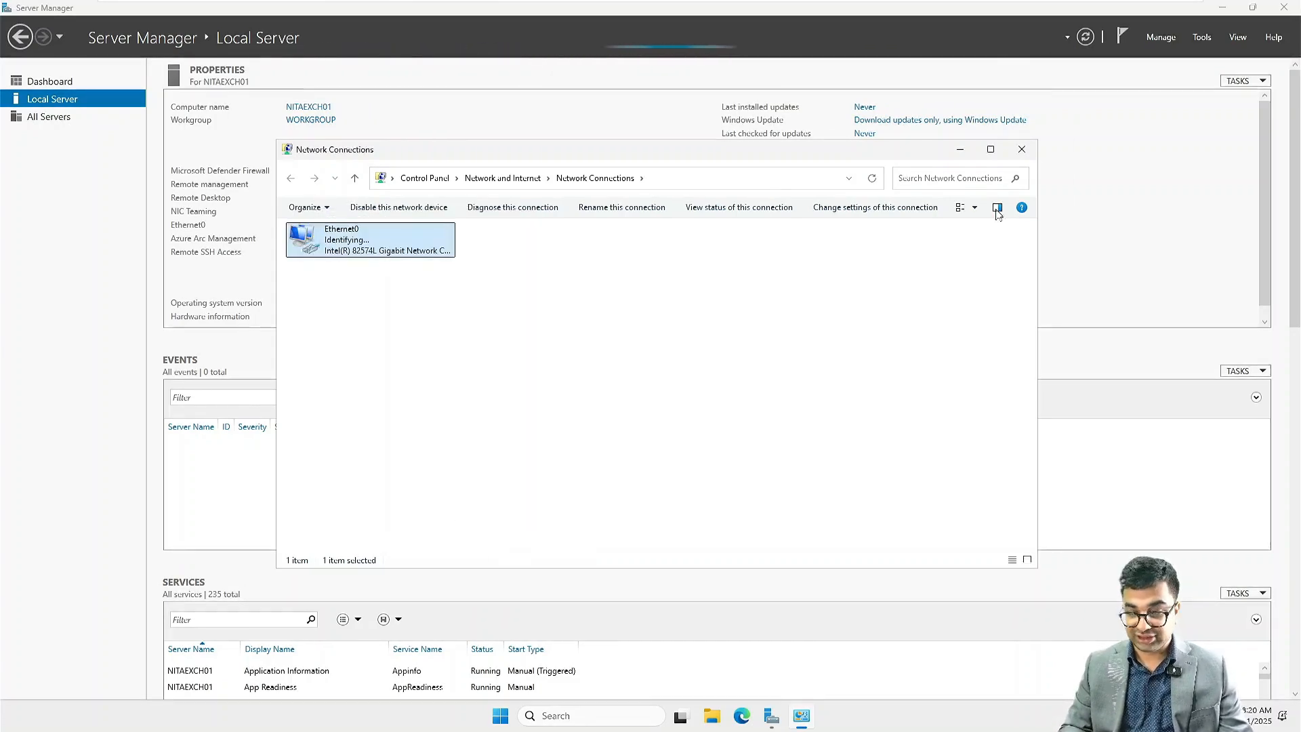
{"action": "left_click", "coordinate": [1022, 149]}
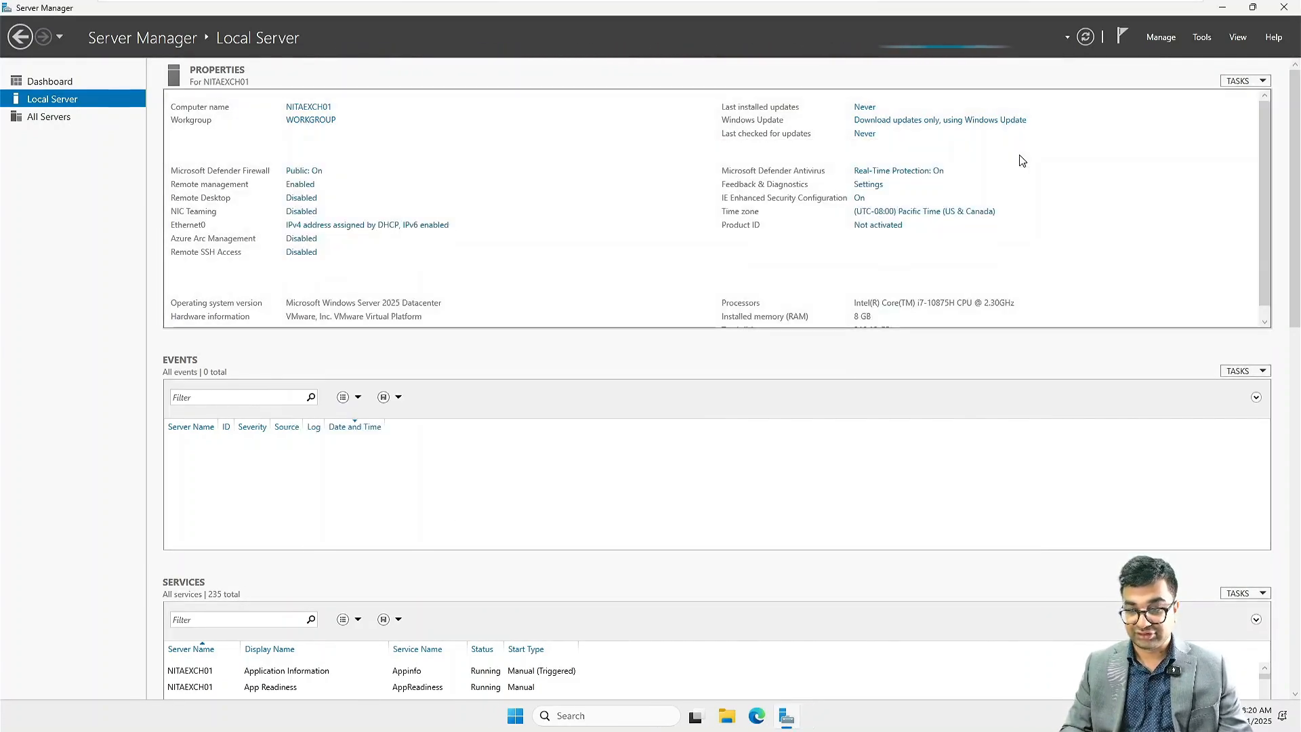
Step: Open Windows Defender Firewall with Advanced Security properties and set the Private Profile firewall state to Off
{"action": "left_click", "coordinate": [1201, 37]}
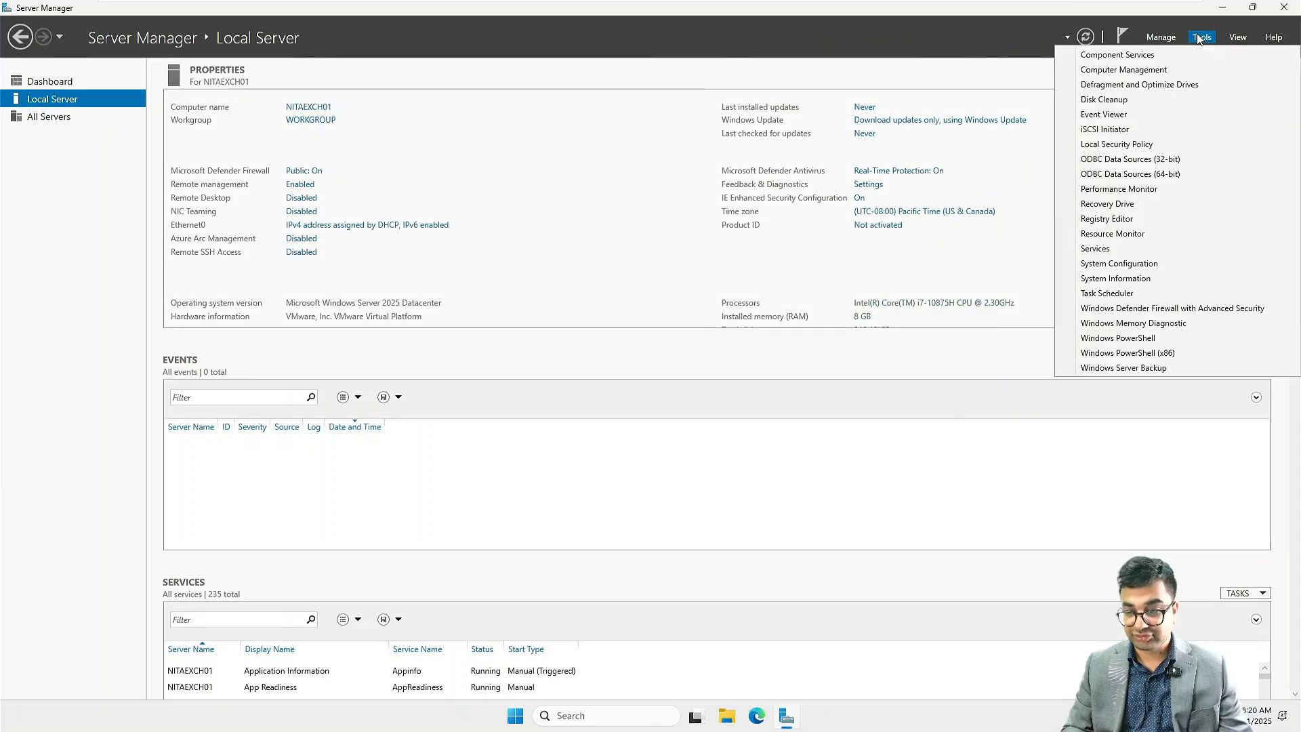
{"action": "left_click", "coordinate": [1152, 310]}
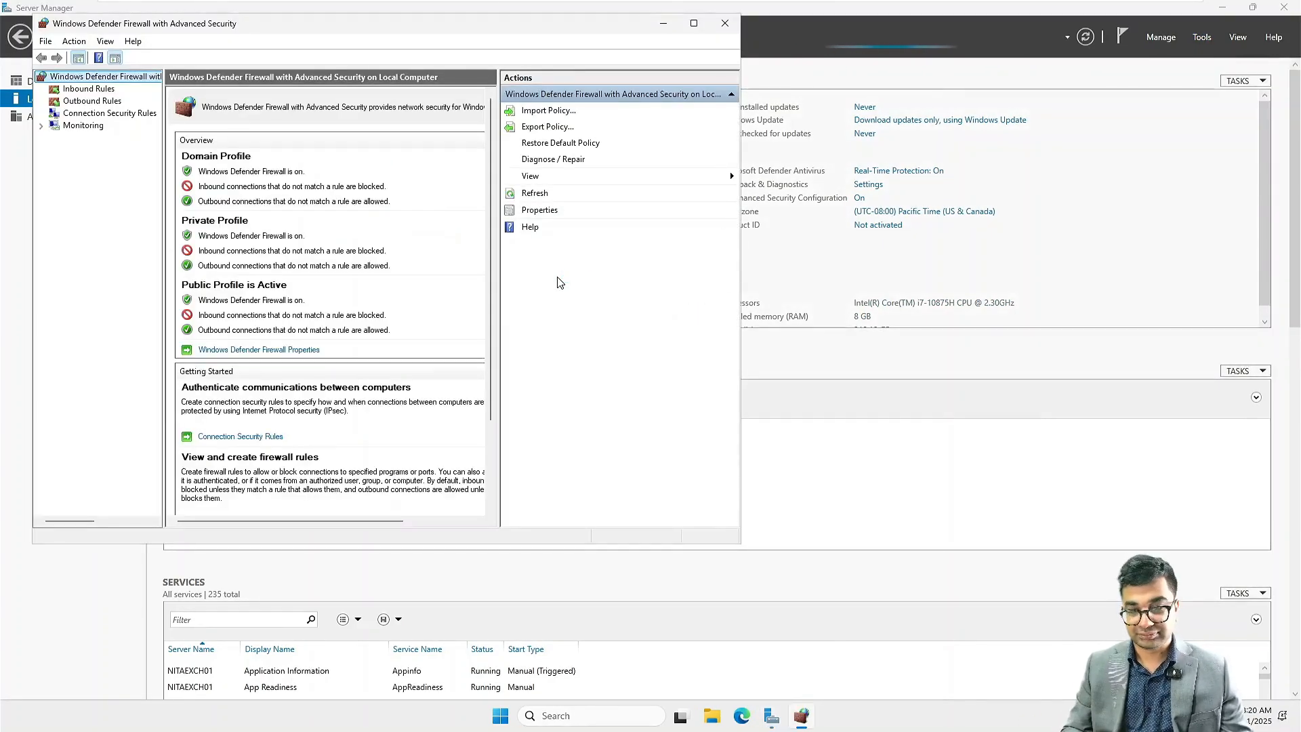
{"action": "left_click", "coordinate": [541, 210]}
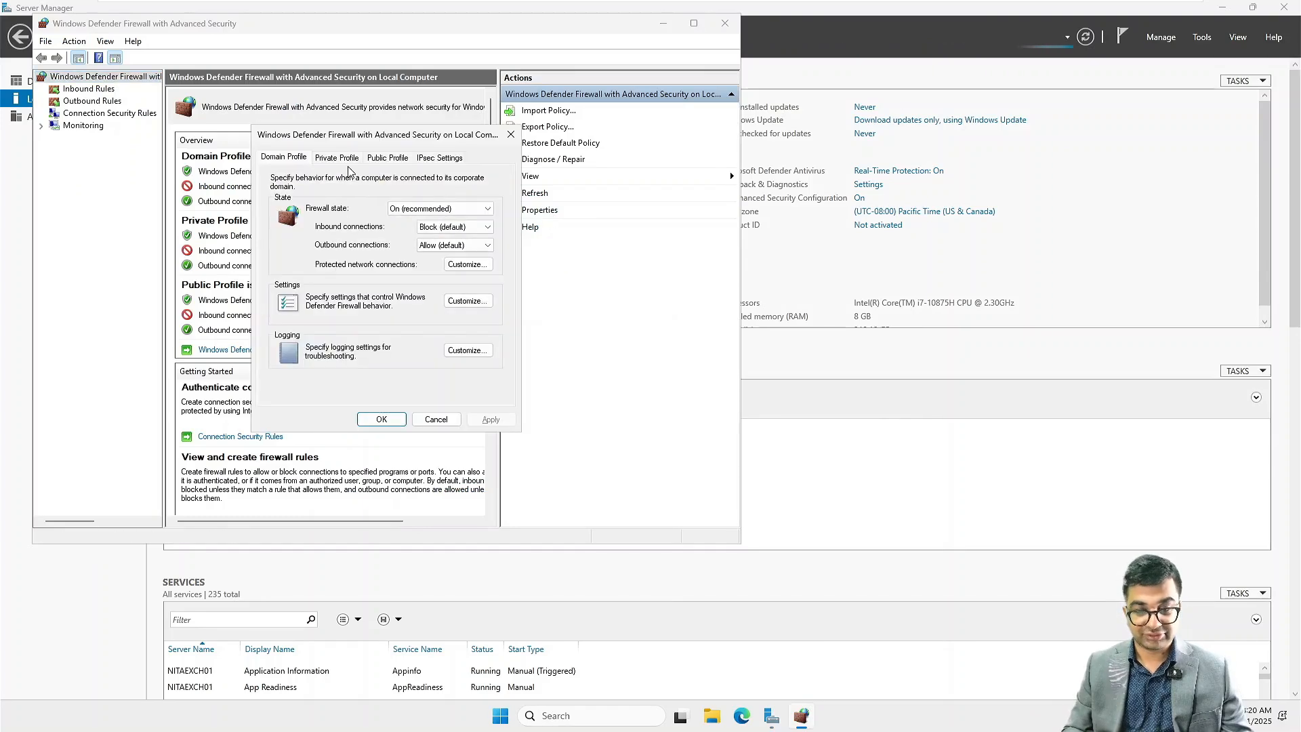
{"action": "left_click", "coordinate": [437, 209]}
{"action": "left_click", "coordinate": [420, 220]}
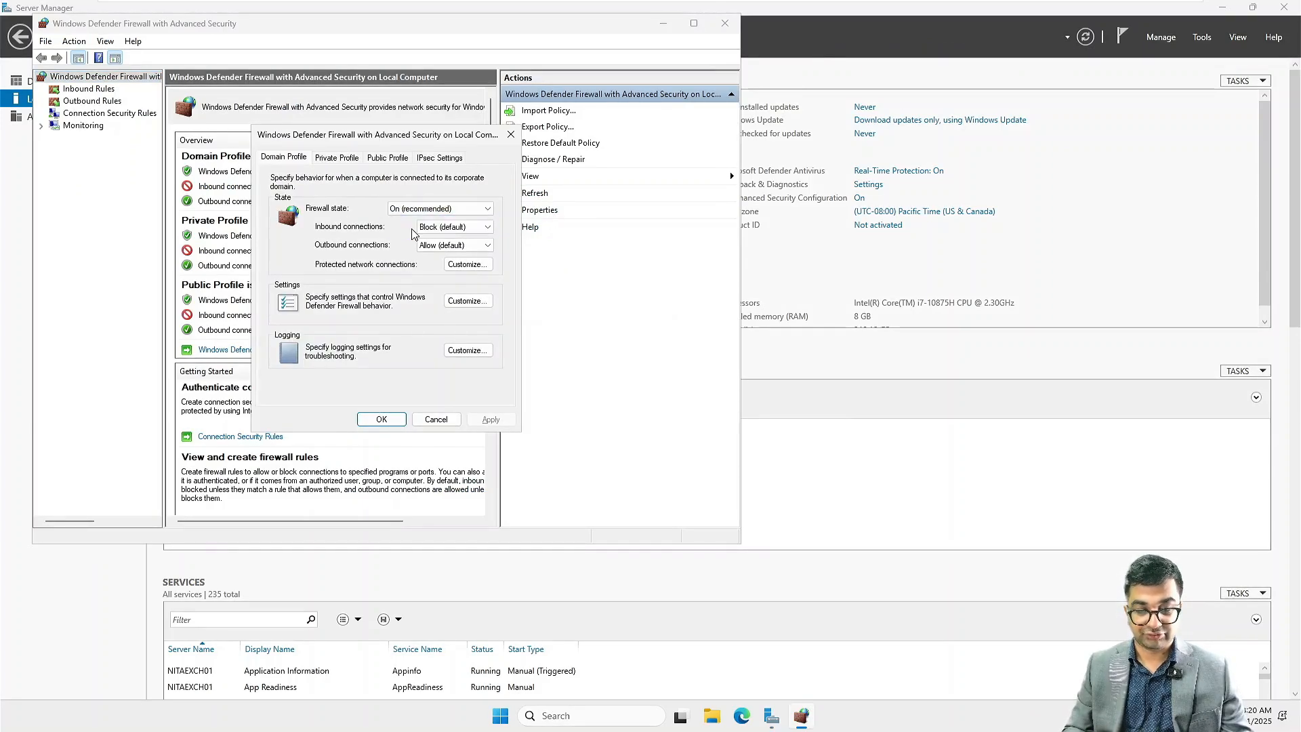
{"action": "left_click", "coordinate": [332, 158]}
{"action": "left_click", "coordinate": [435, 208]}
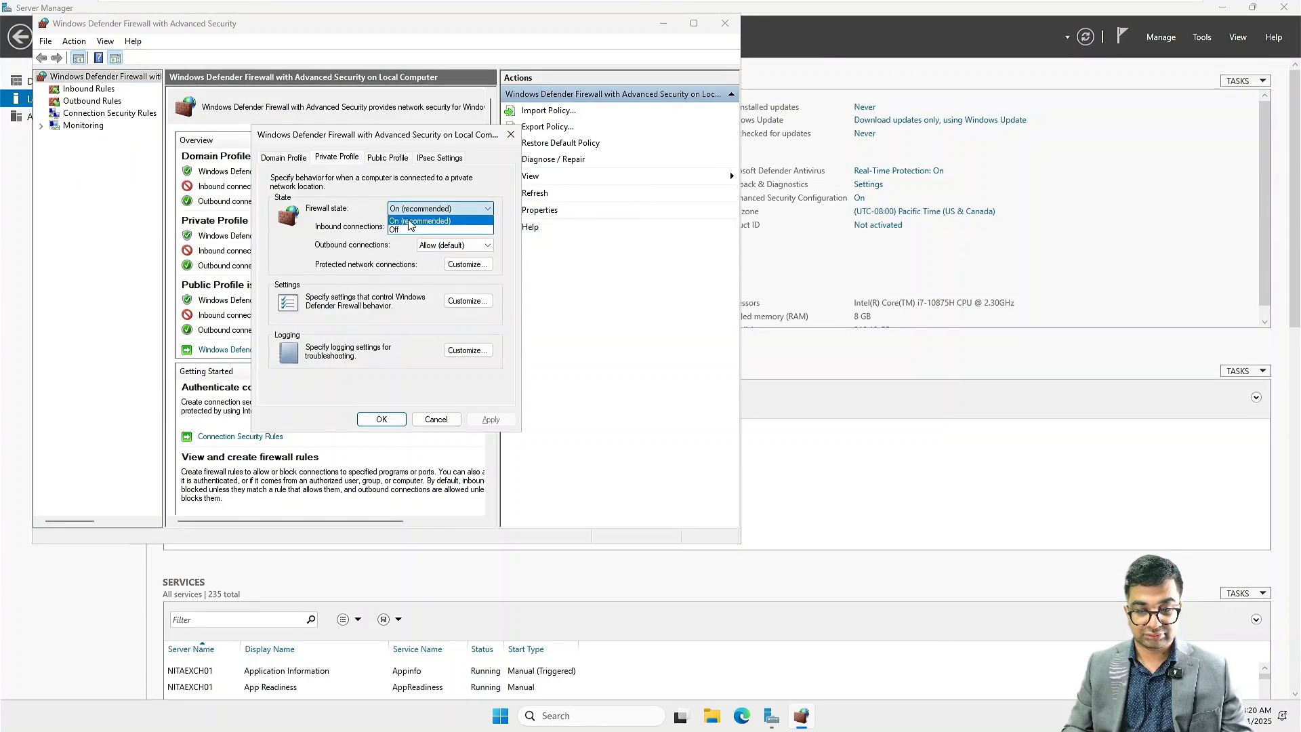
{"action": "left_click", "coordinate": [407, 231]}
Step: Set the Public Profile firewall state to Off, apply and confirm, then close the firewall console
{"action": "left_click", "coordinate": [387, 157]}
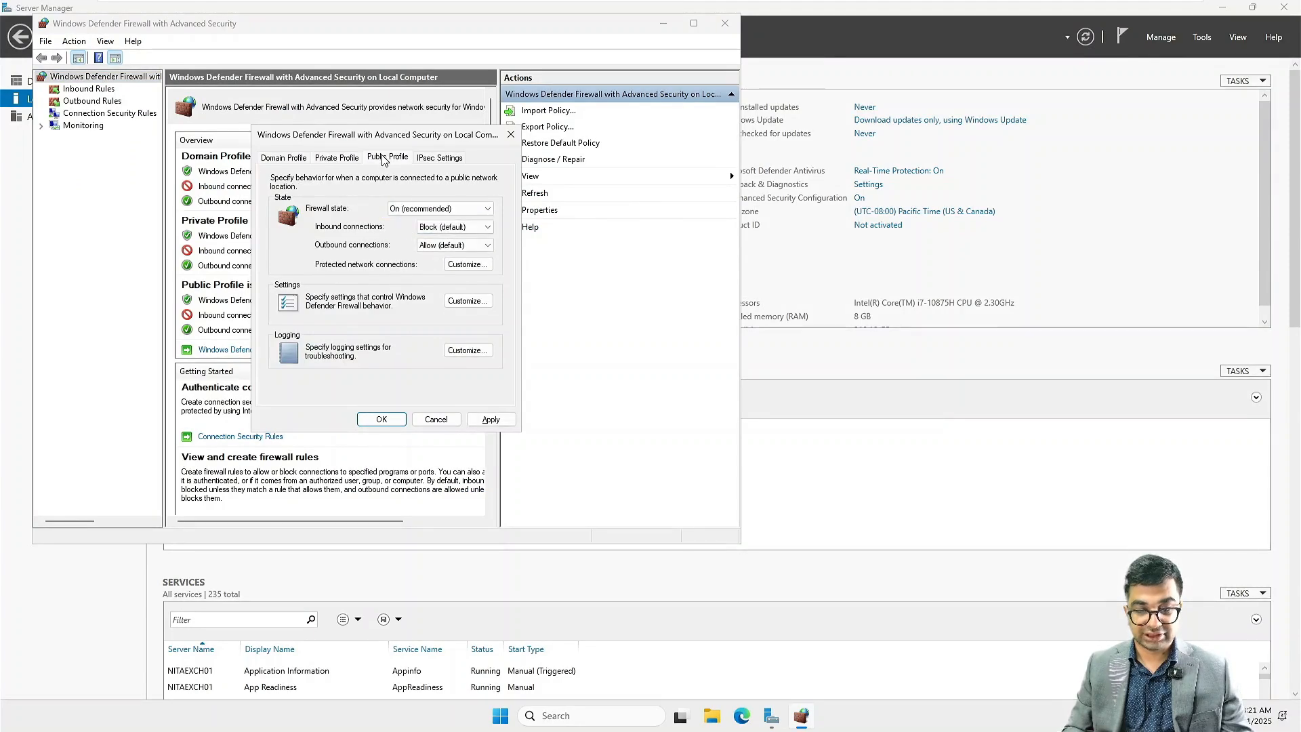
{"action": "left_click", "coordinate": [414, 216]}
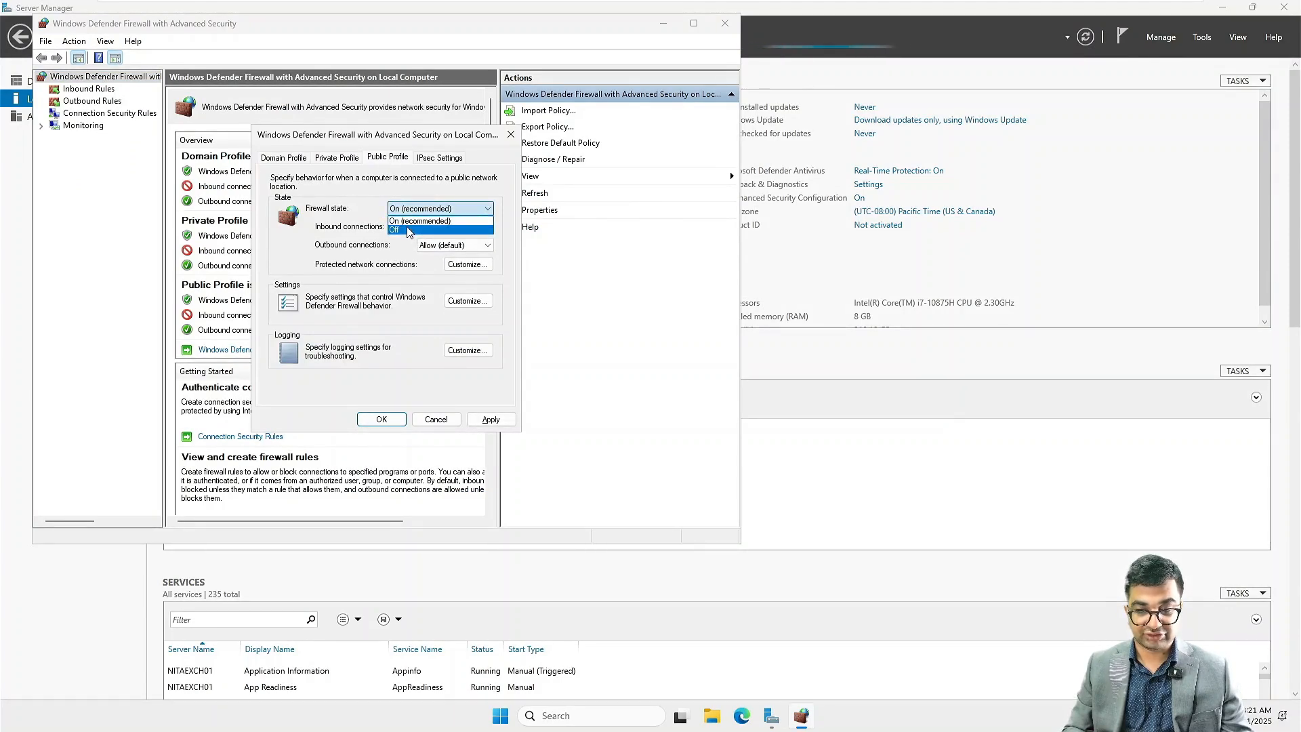
{"action": "left_click", "coordinate": [414, 230]}
{"action": "left_click", "coordinate": [491, 419]}
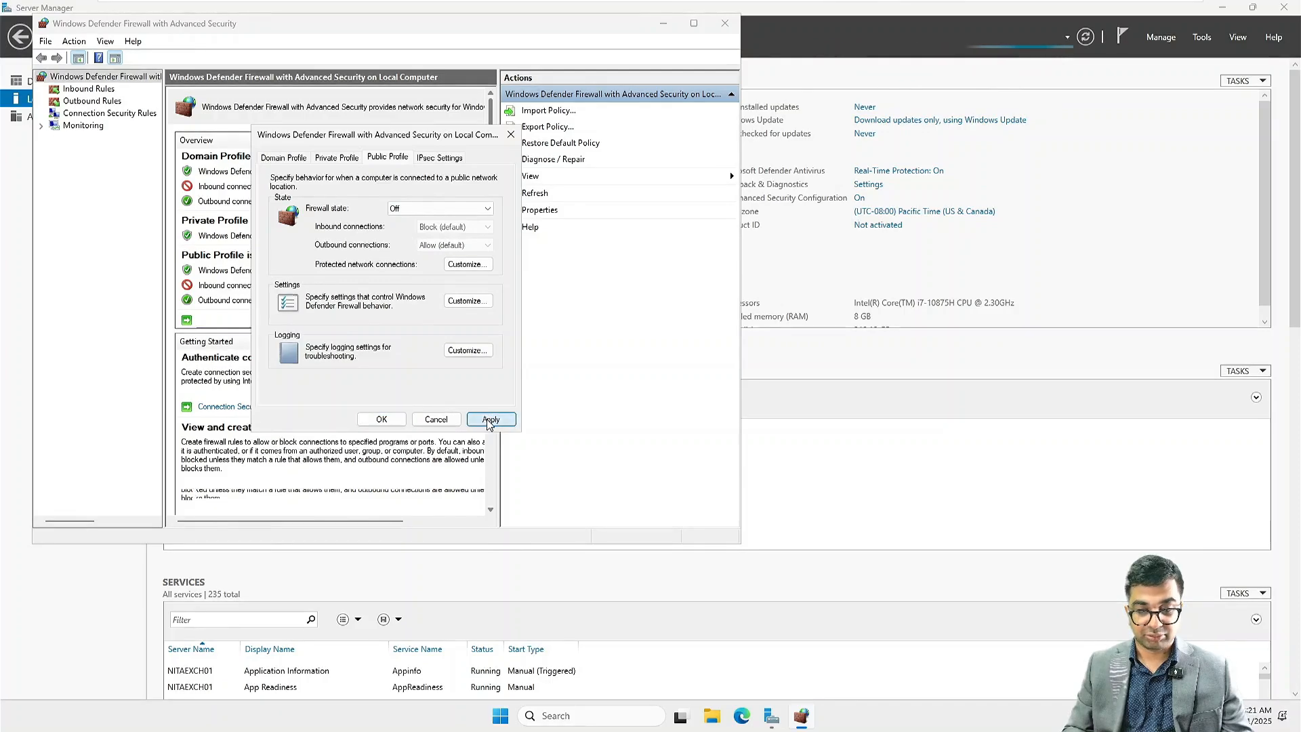
{"action": "left_click", "coordinate": [381, 419]}
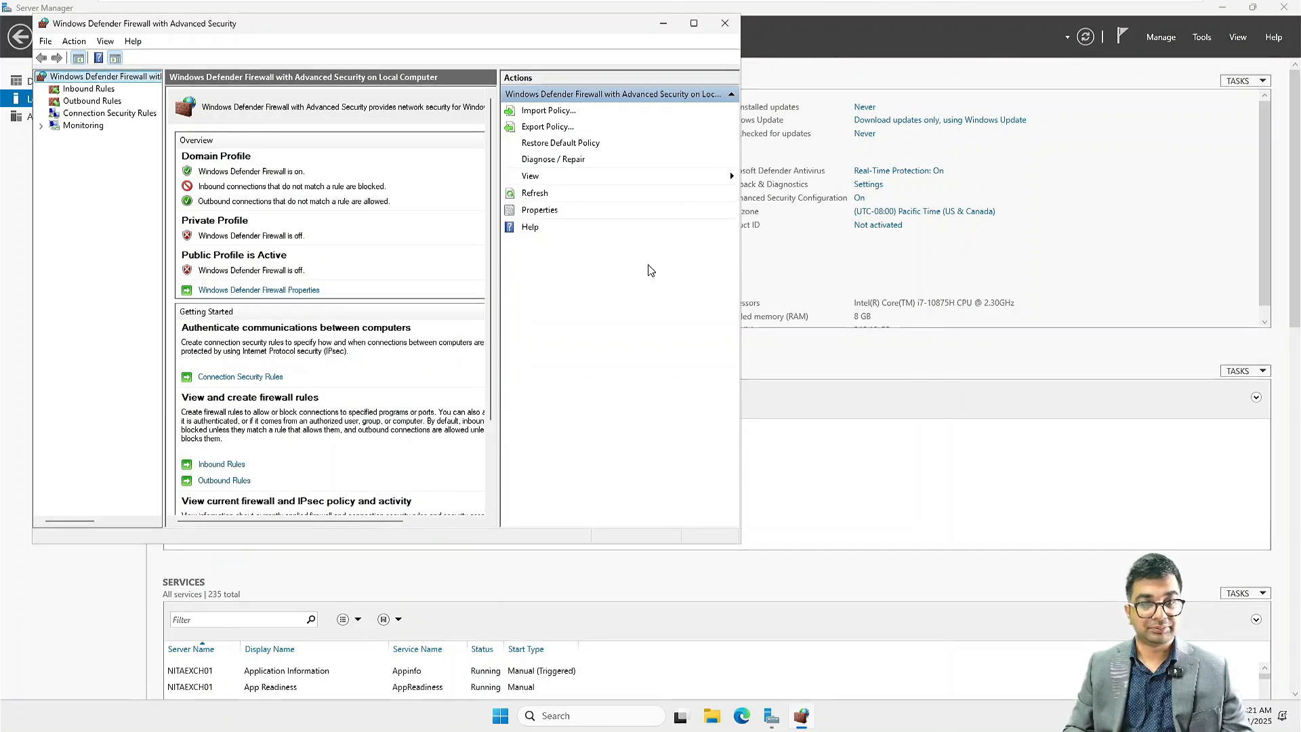
{"action": "left_click", "coordinate": [726, 24]}
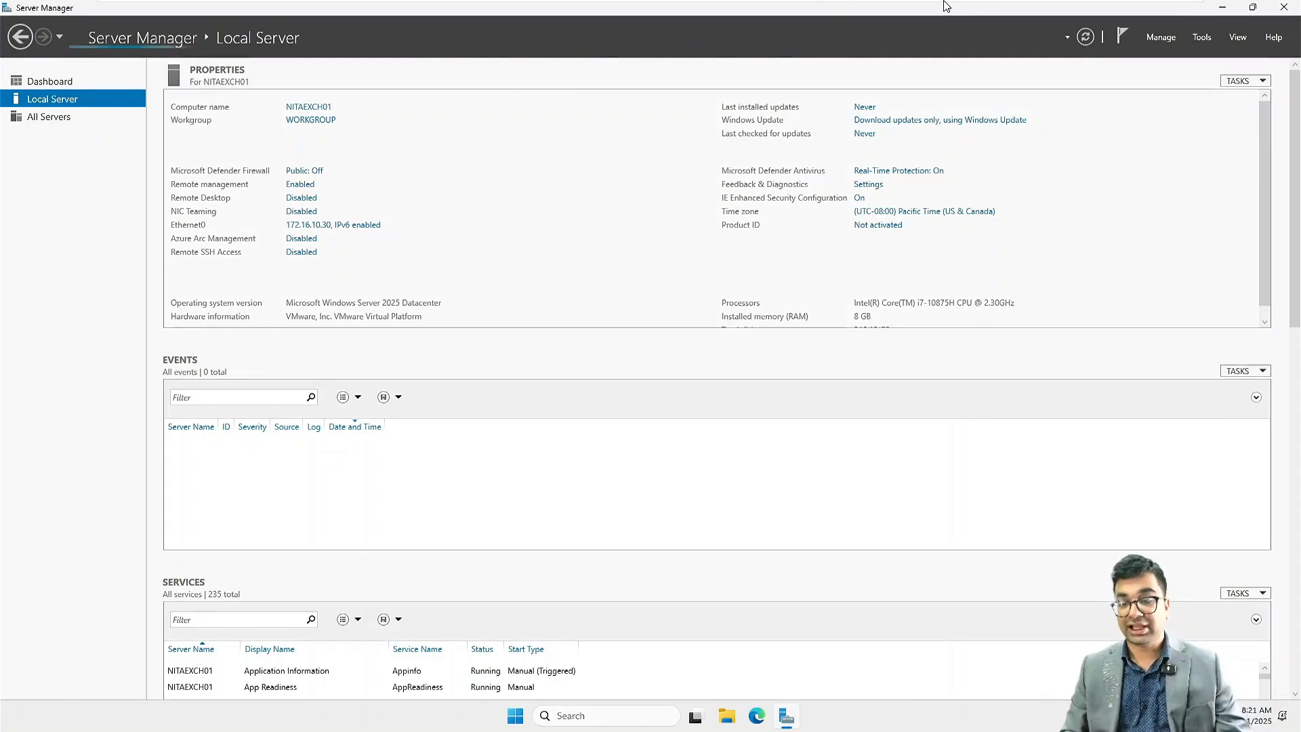
Step: Open the VM's CD/DVD (SATA) settings and browse the Labs ISOs and Miscellaneous folders for an ISO image file
{"action": "mouse_move", "coordinate": [979, 10]}
{"action": "right_click", "coordinate": [899, 13]}
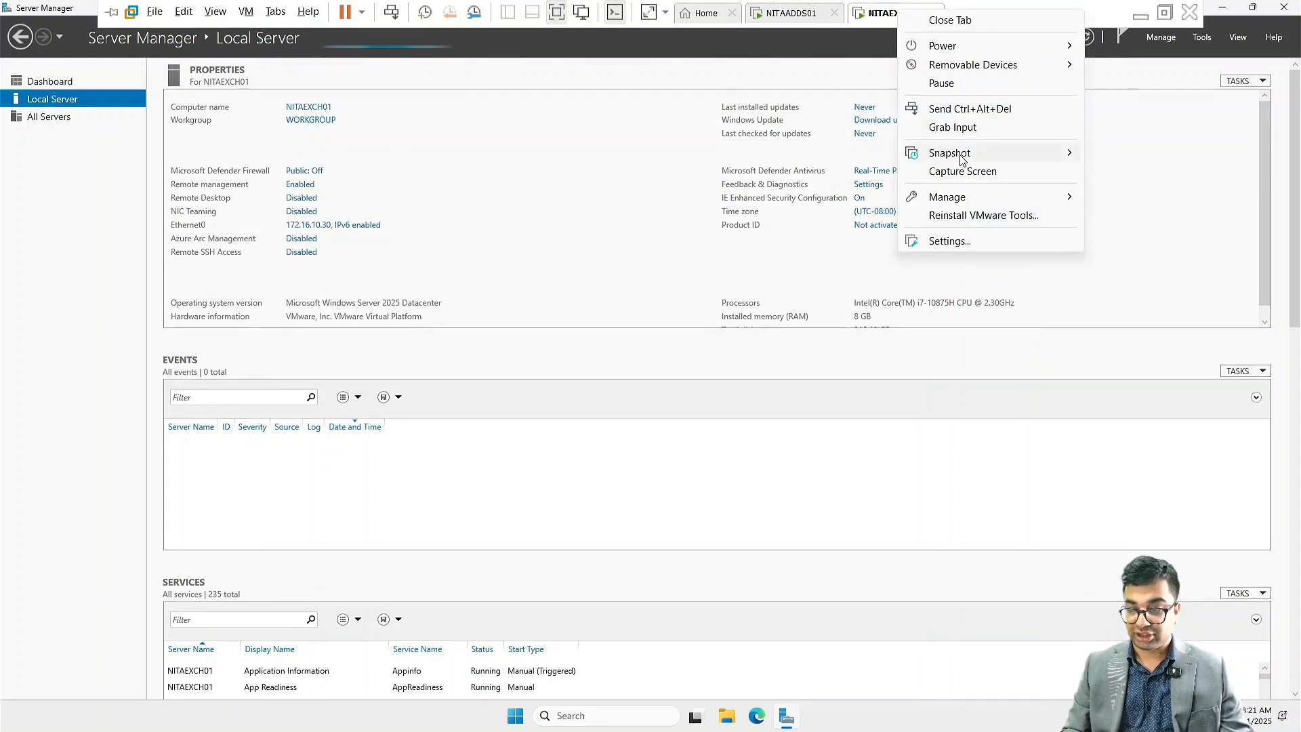
{"action": "left_click", "coordinate": [950, 240]}
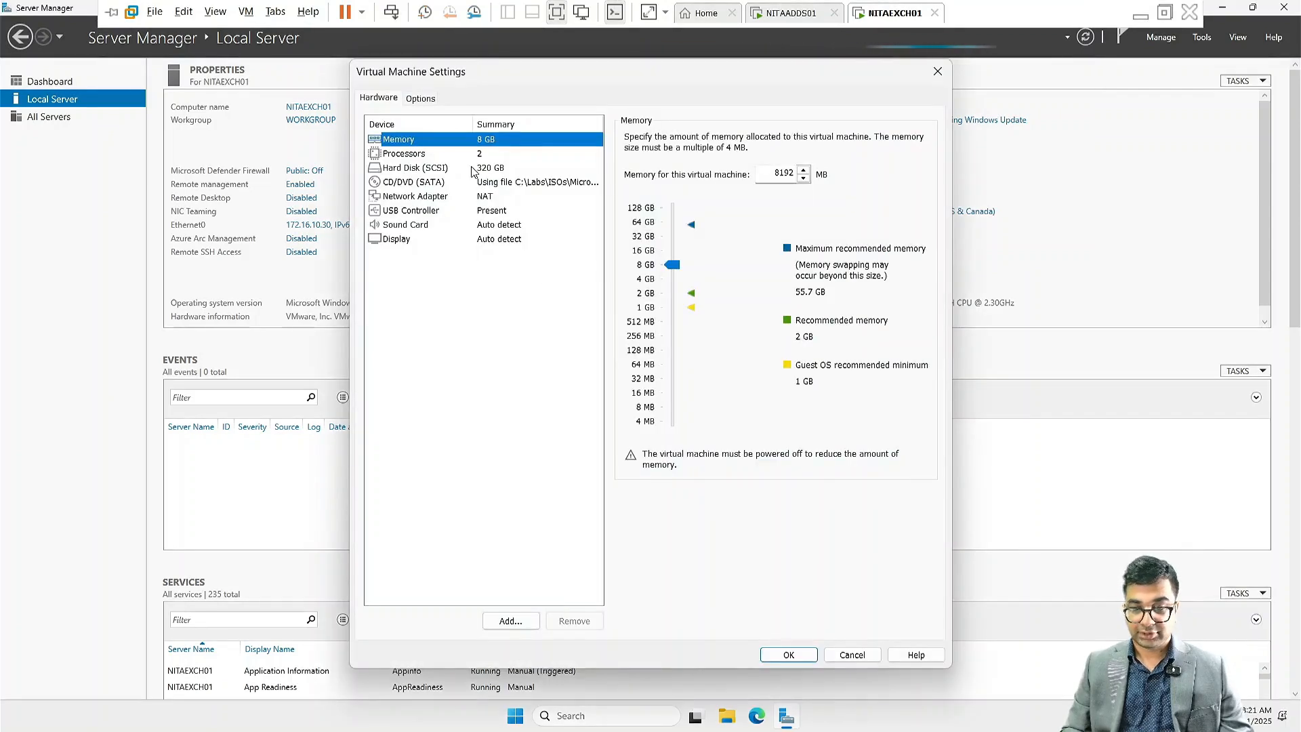
{"action": "left_click", "coordinate": [533, 183]}
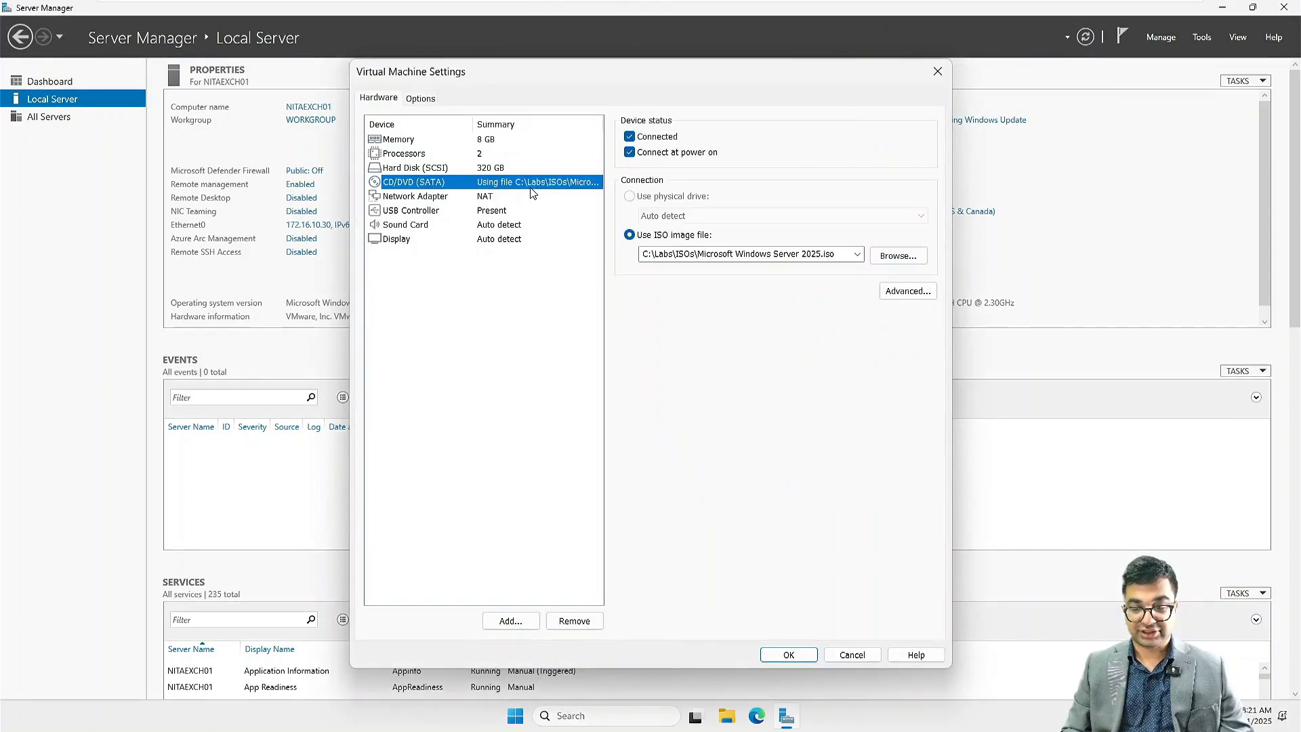
{"action": "left_click", "coordinate": [896, 255]}
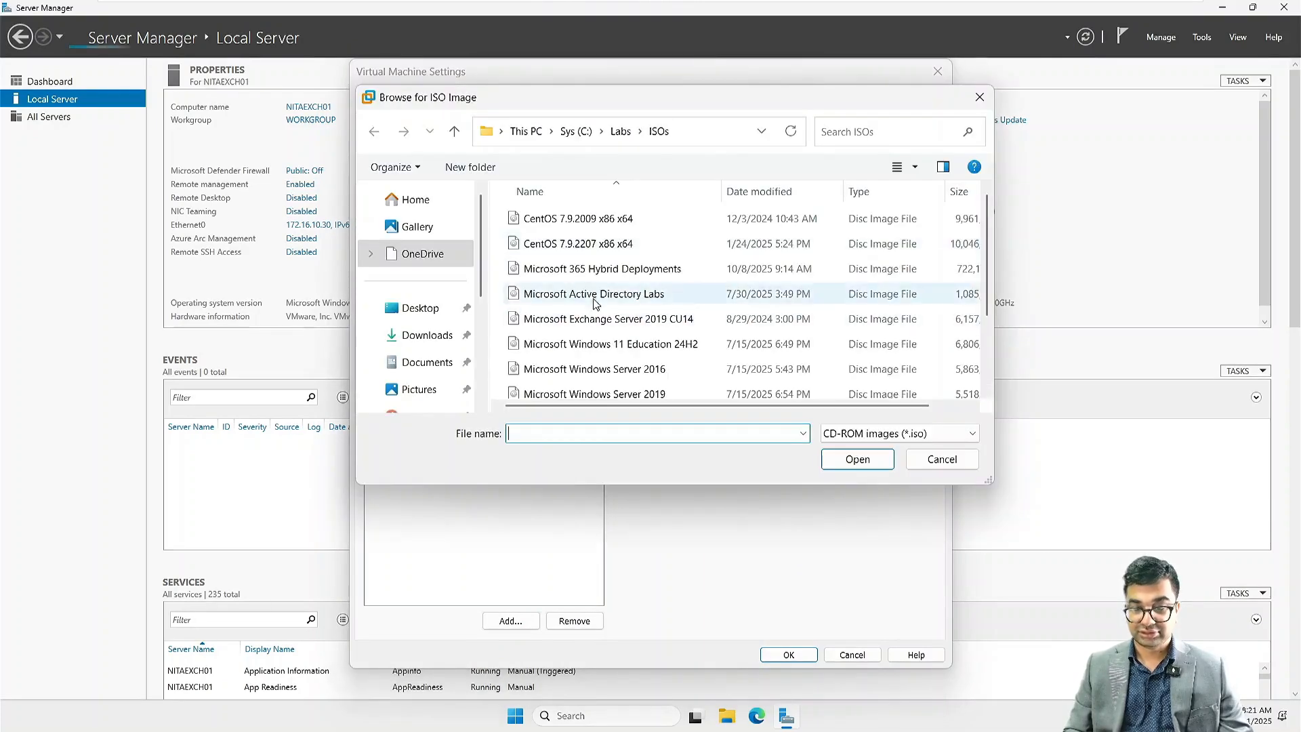
{"action": "scroll", "coordinate": [660, 270], "scroll_direction": "down", "scroll_amount": 2}
{"action": "scroll", "coordinate": [610, 268], "scroll_direction": "up", "scroll_amount": 2}
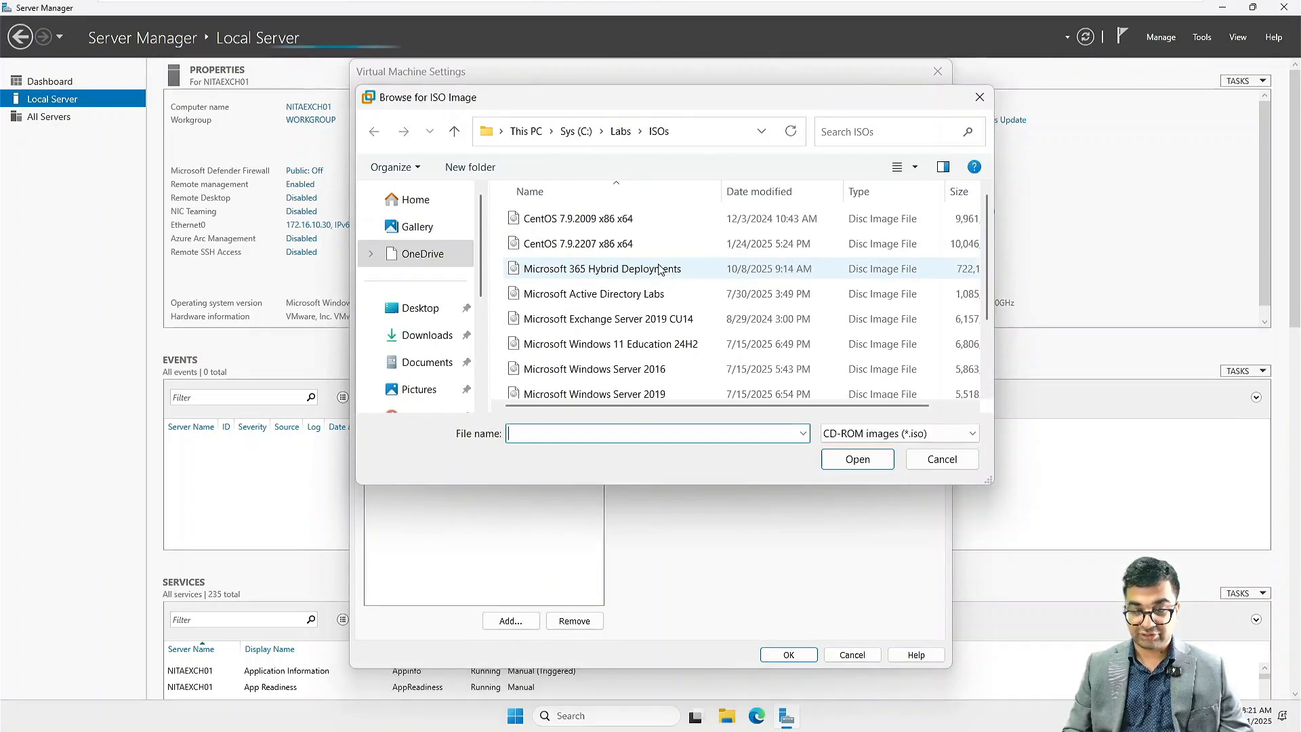
{"action": "left_click", "coordinate": [621, 130]}
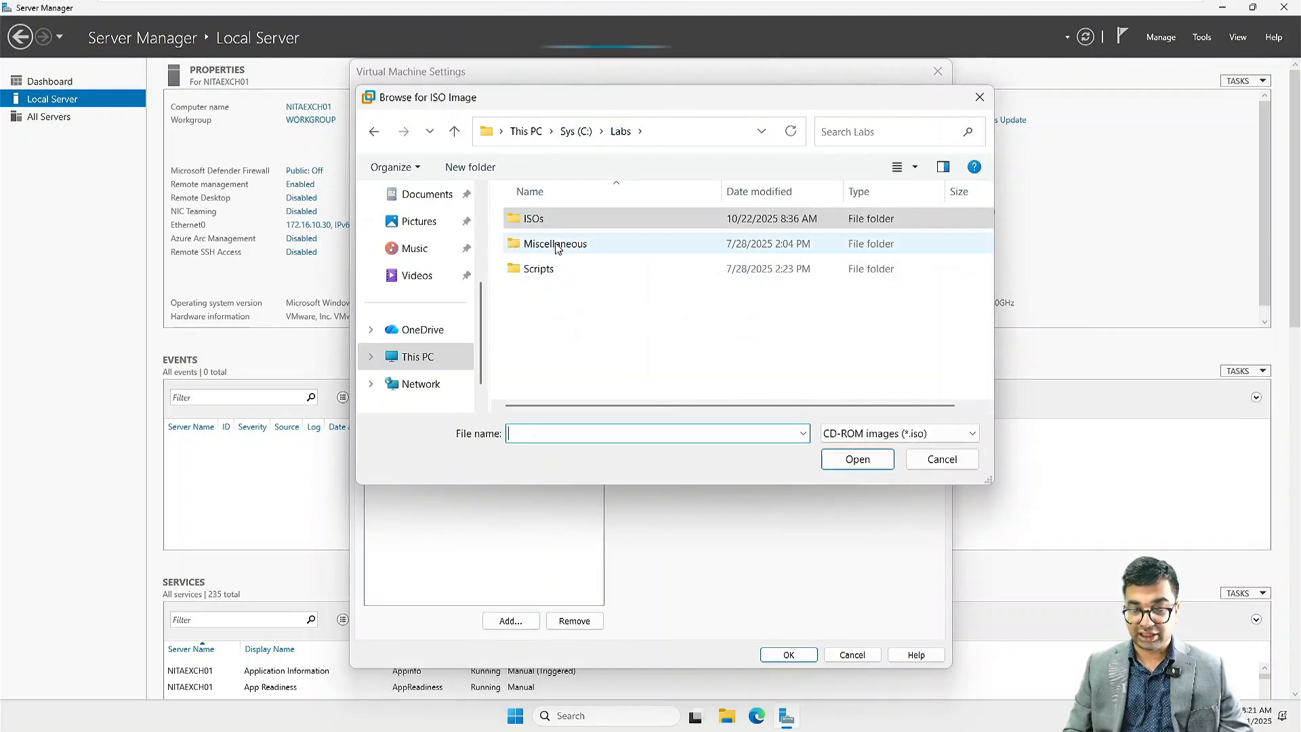
{"action": "double_click", "coordinate": [555, 245]}
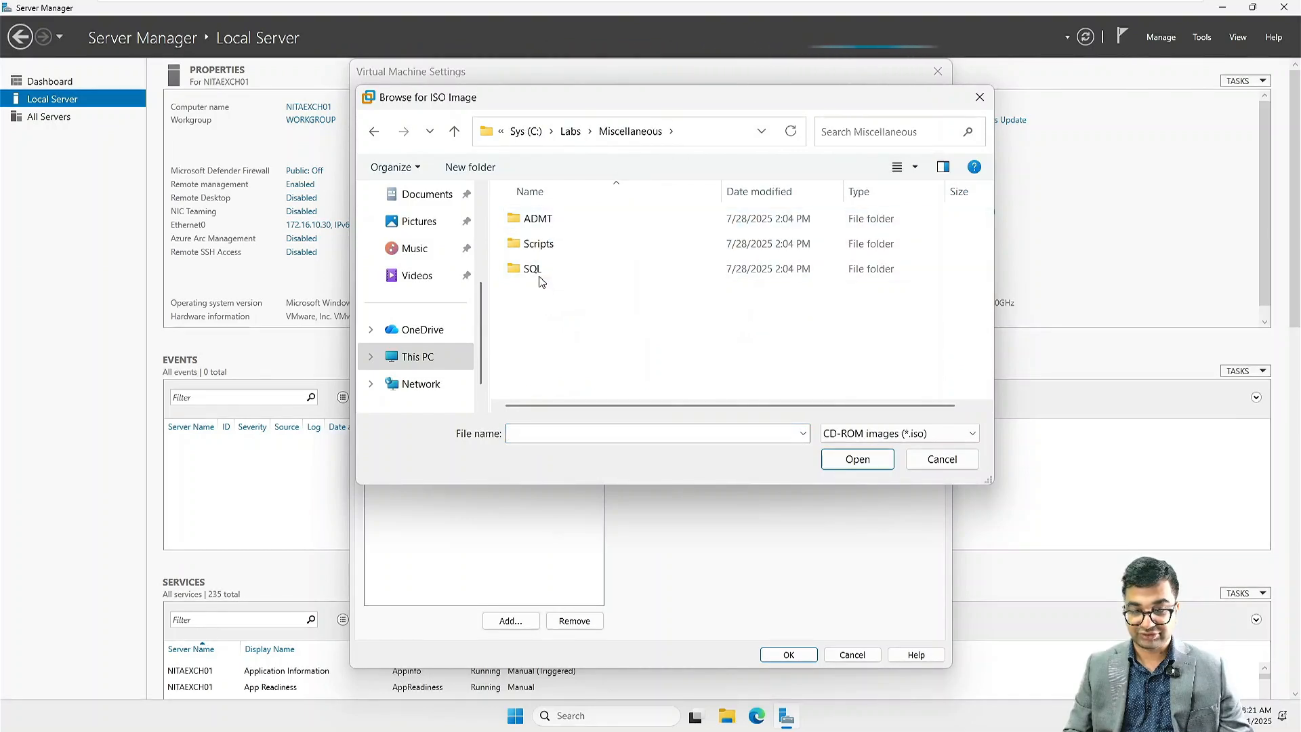
{"action": "left_click", "coordinate": [570, 131]}
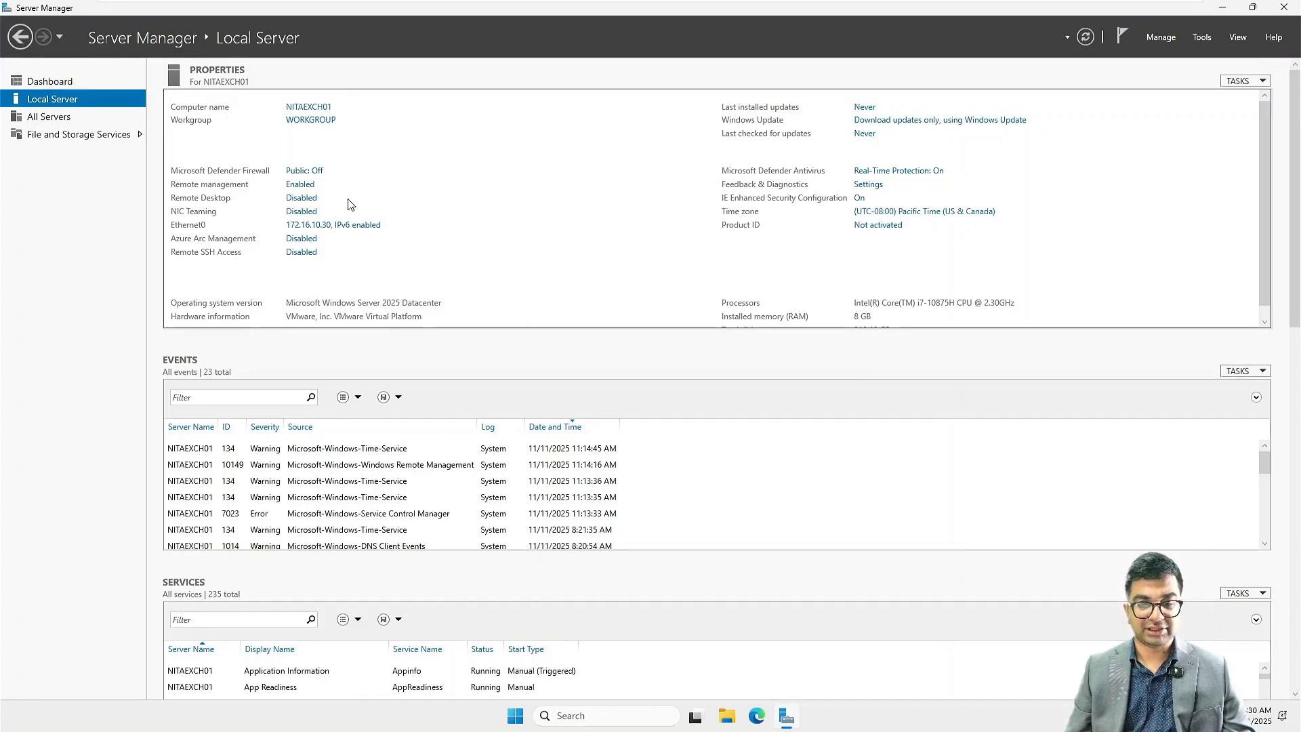
Step: Set Ethernet0's preferred DNS server to 172.16.10.10, confirm the adapter settings and close Network Connections
{"action": "left_click", "coordinate": [341, 227]}
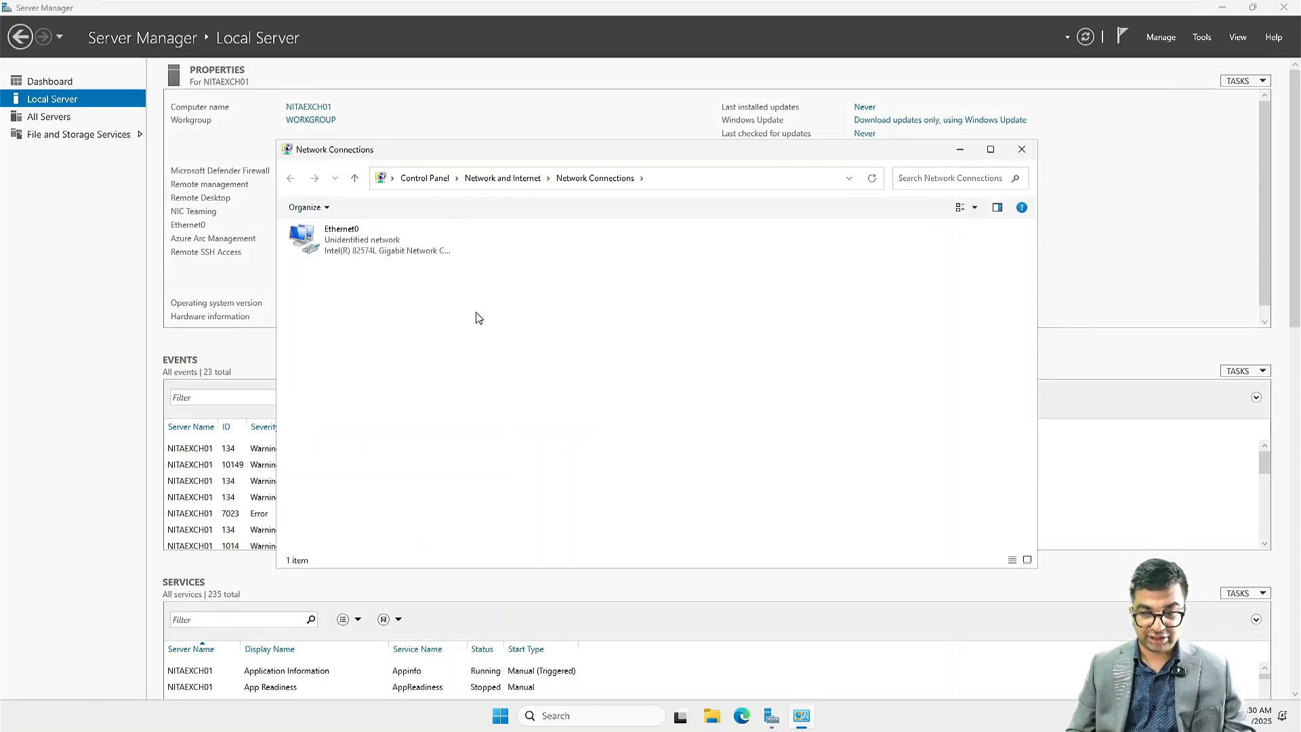
{"action": "right_click", "coordinate": [407, 253]}
{"action": "left_click", "coordinate": [439, 382]}
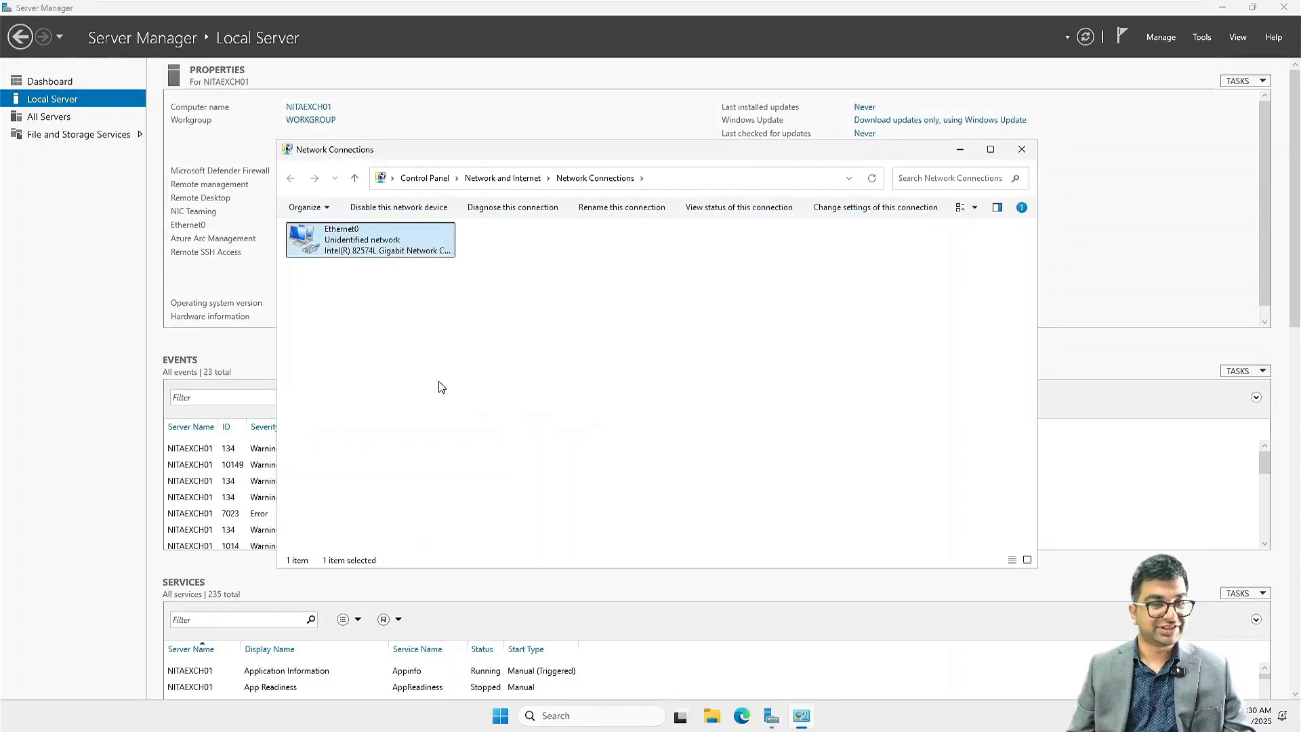
{"action": "double_click", "coordinate": [364, 364]}
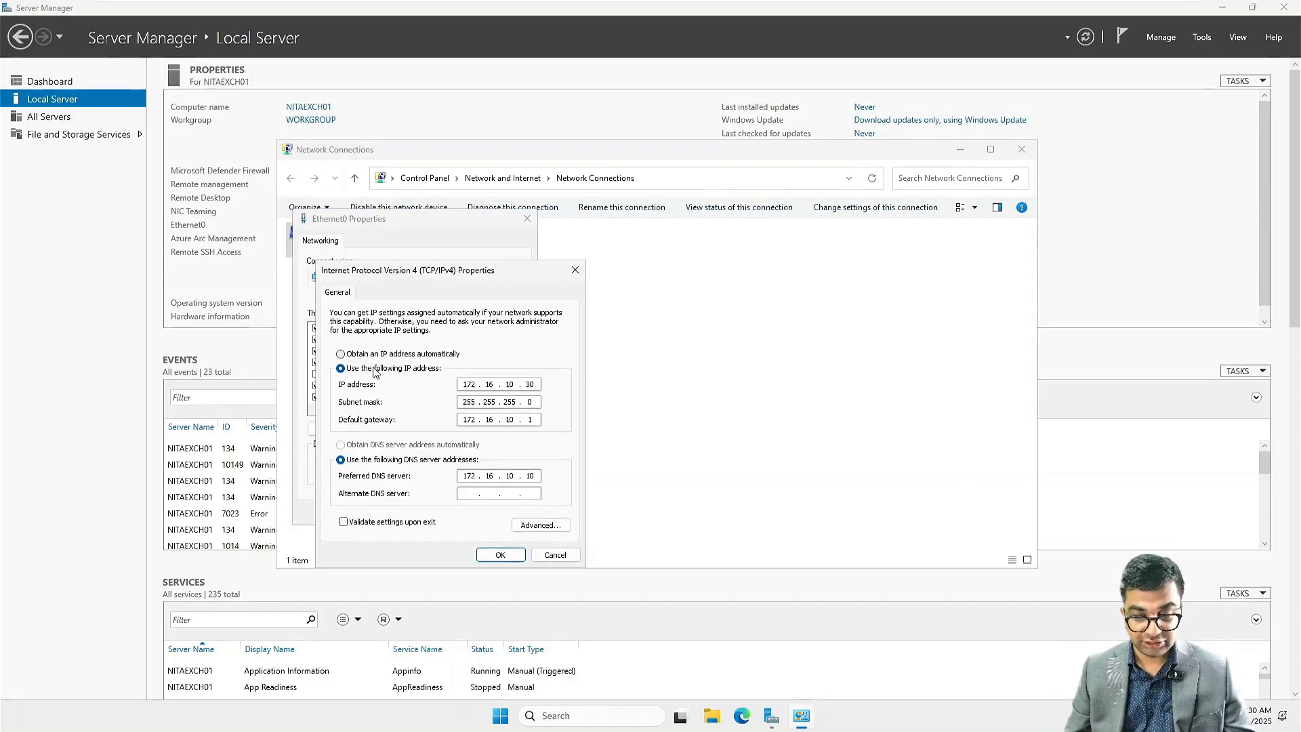
{"action": "left_click", "coordinate": [500, 555]}
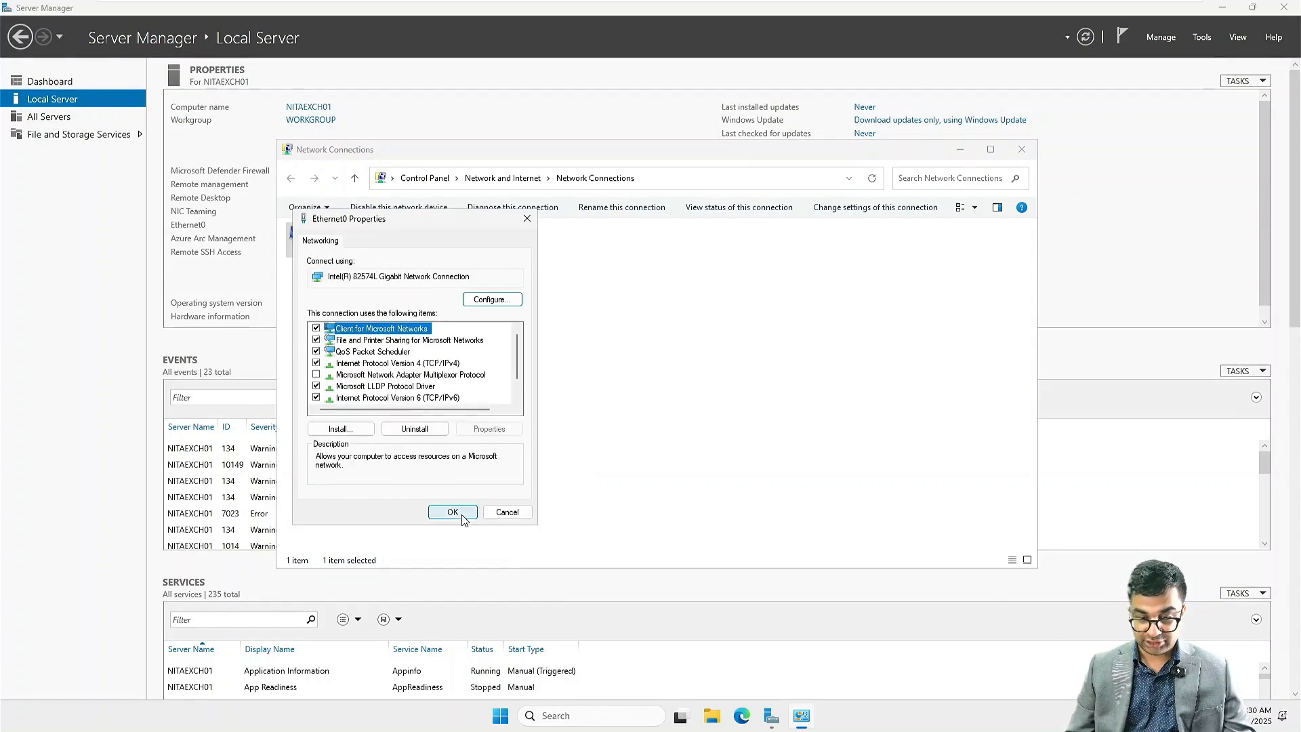
{"action": "left_click", "coordinate": [460, 516]}
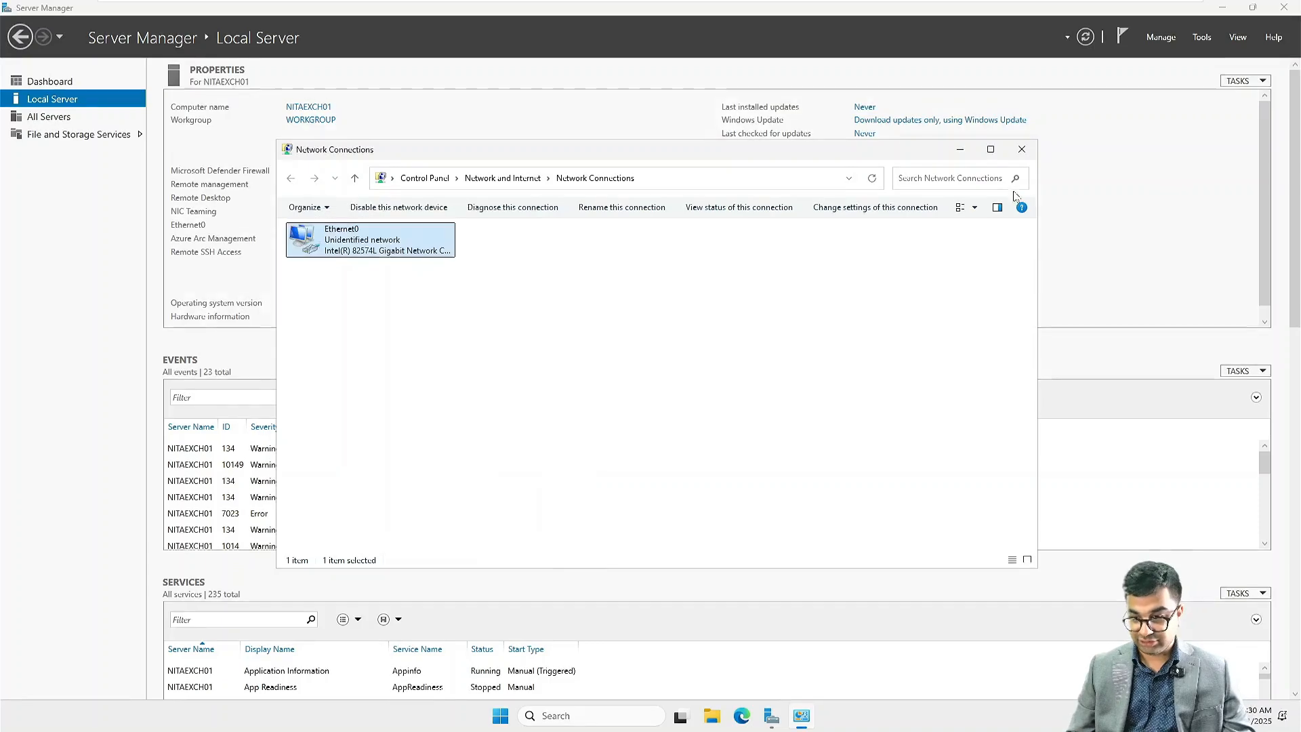
{"action": "left_click", "coordinate": [1022, 149]}
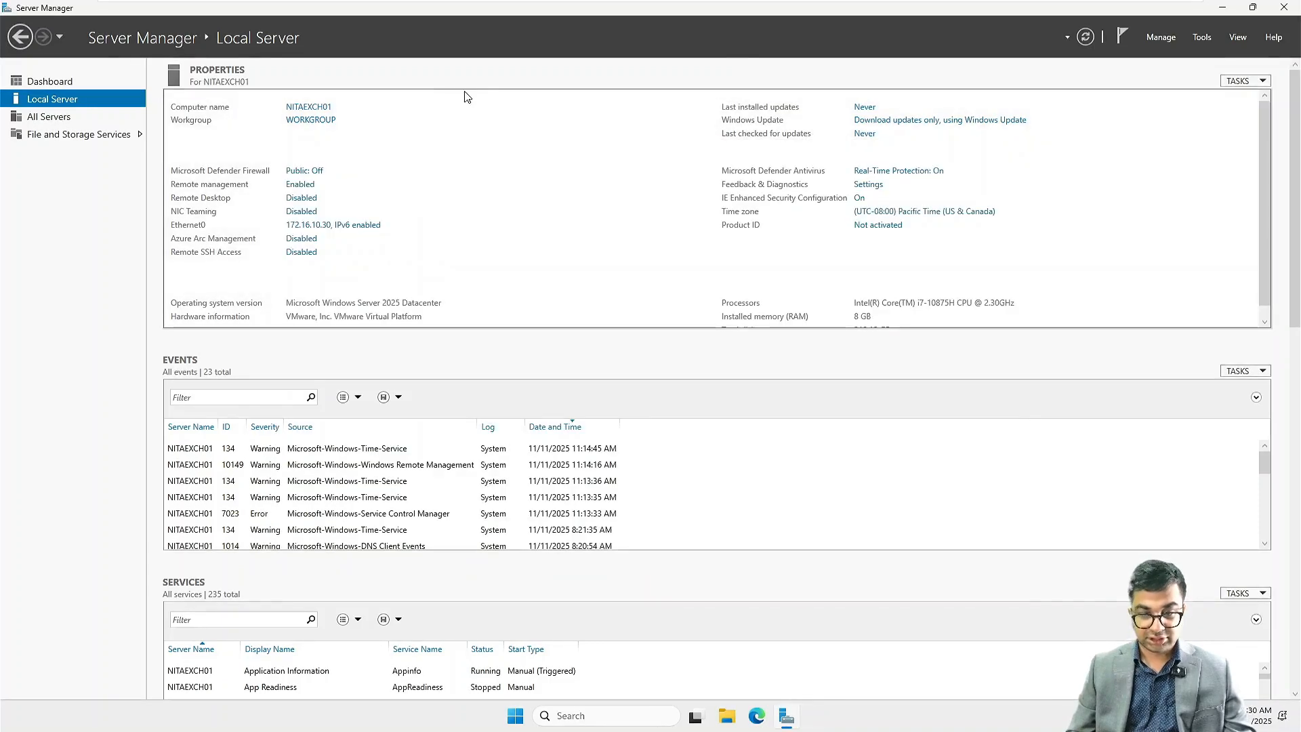
Step: Change the computer's membership from workgroup to the domain NITA.local
{"action": "left_click", "coordinate": [288, 129]}
{"action": "left_click", "coordinate": [272, 202]}
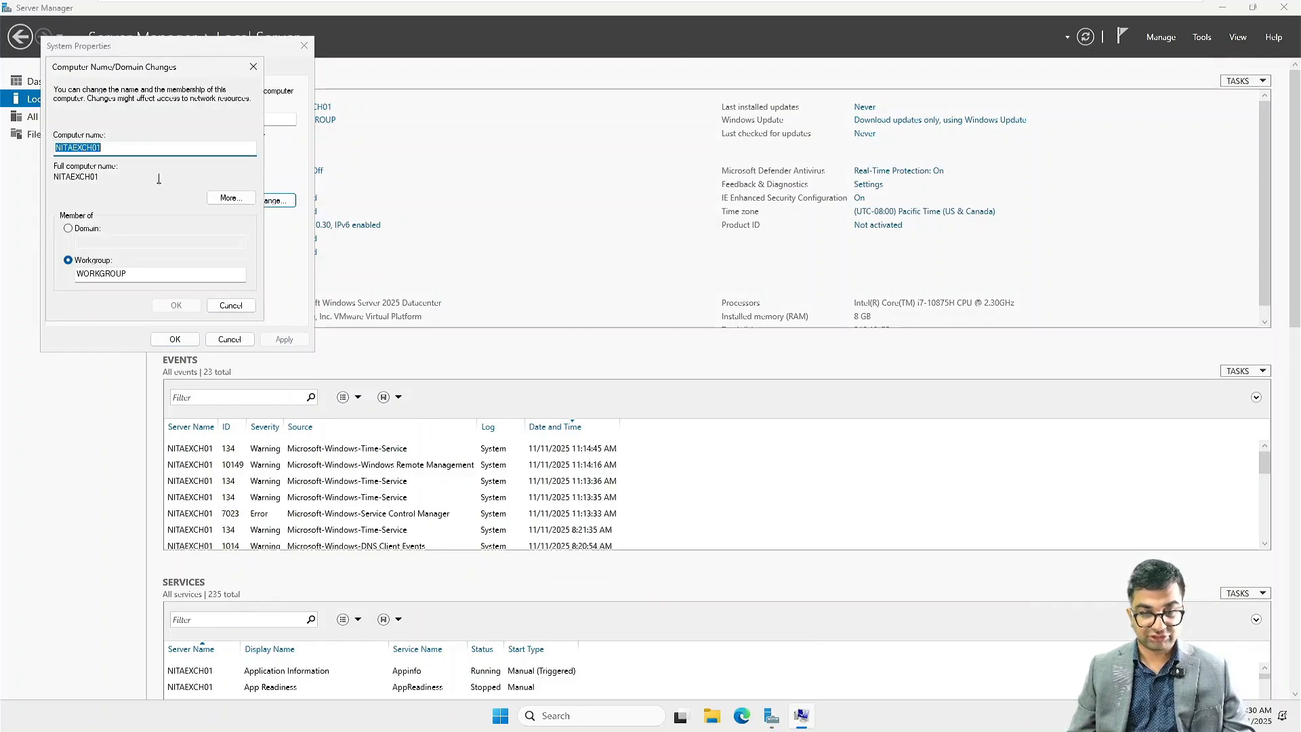
{"action": "left_click", "coordinate": [68, 228]}
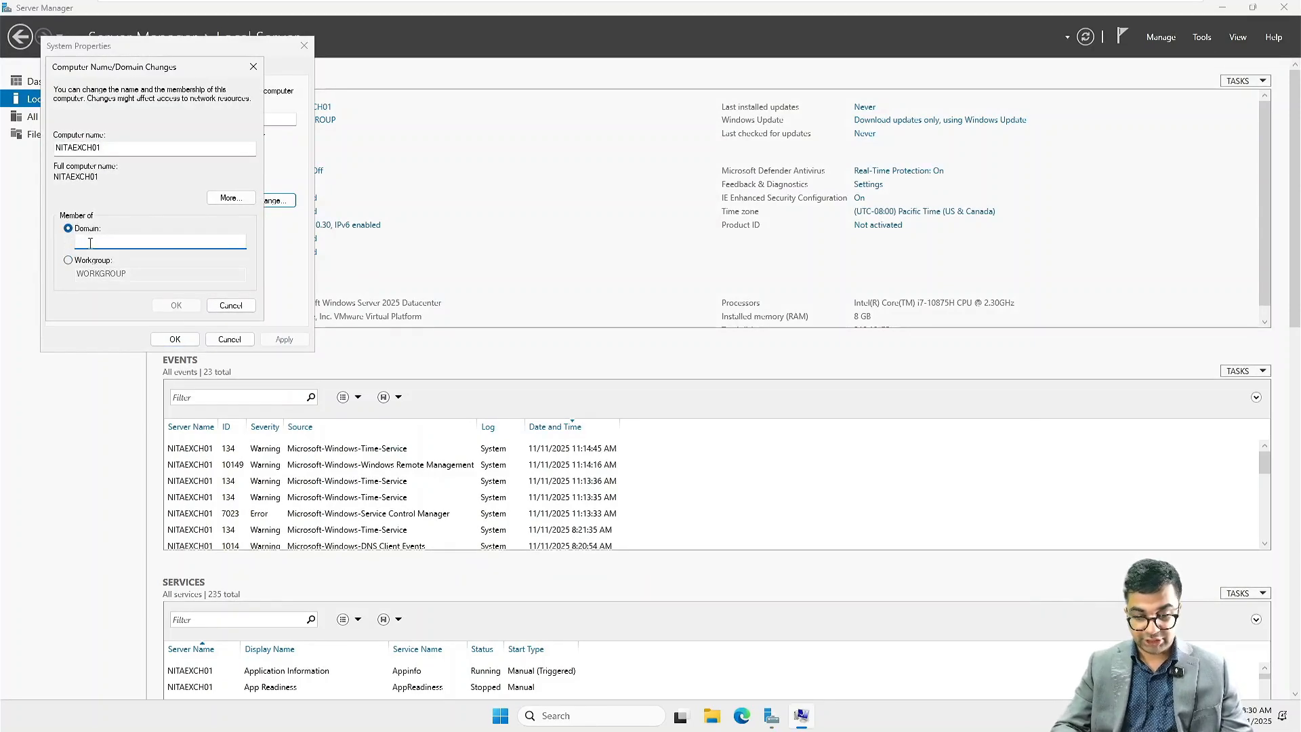
{"action": "type", "text": "NITA.local"}
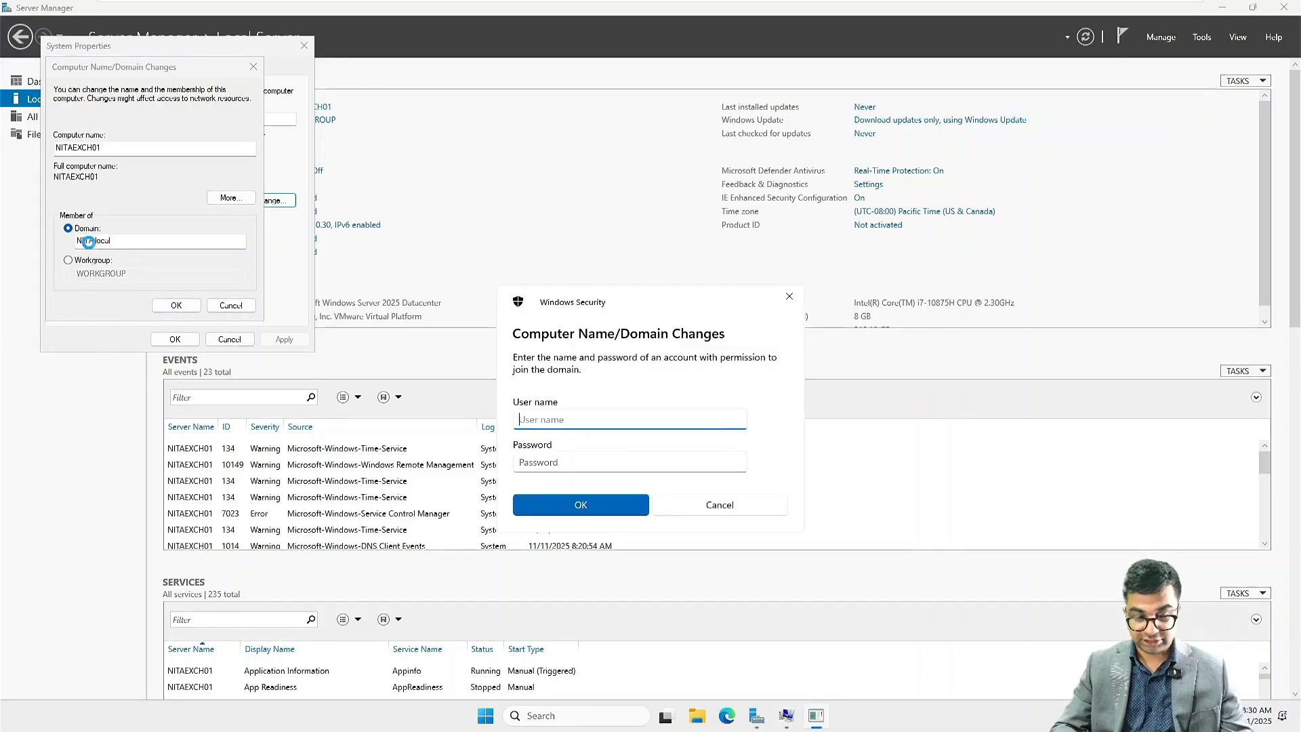
{"action": "type", "text": "Administrat"}
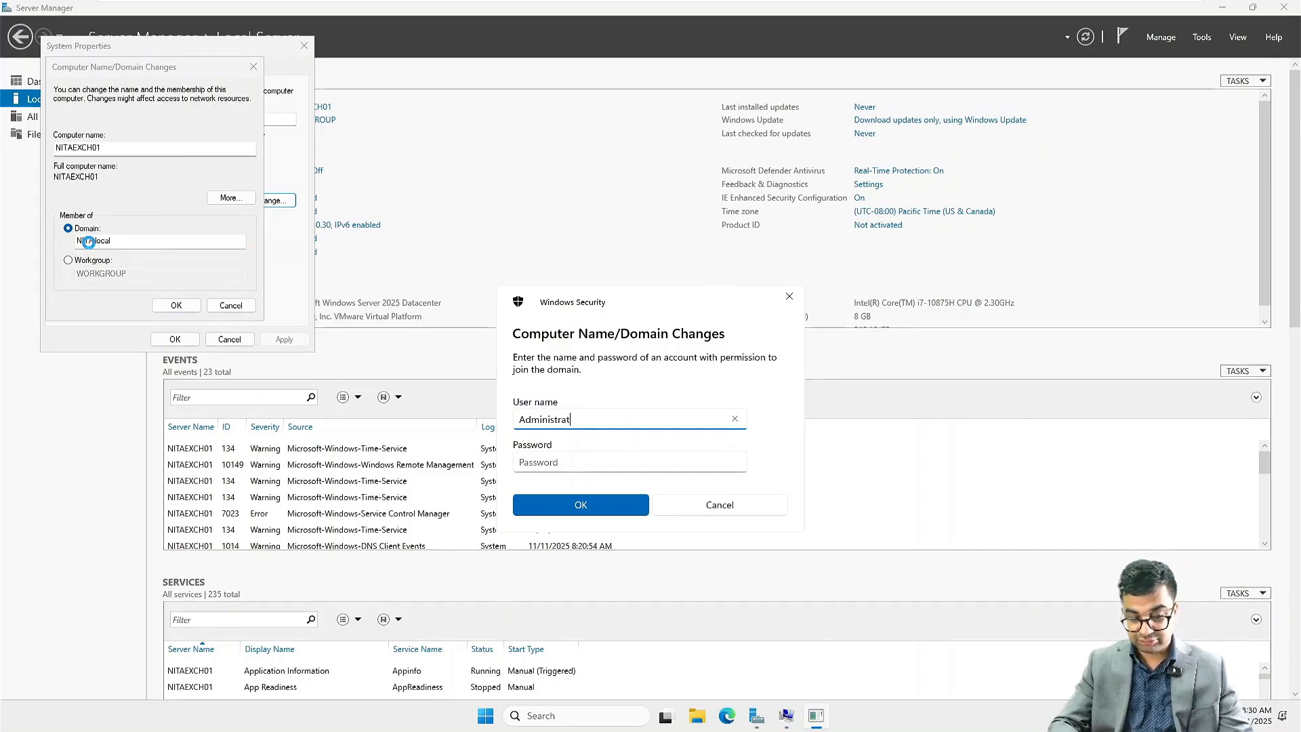
{"action": "type", "text": "or@nit"}
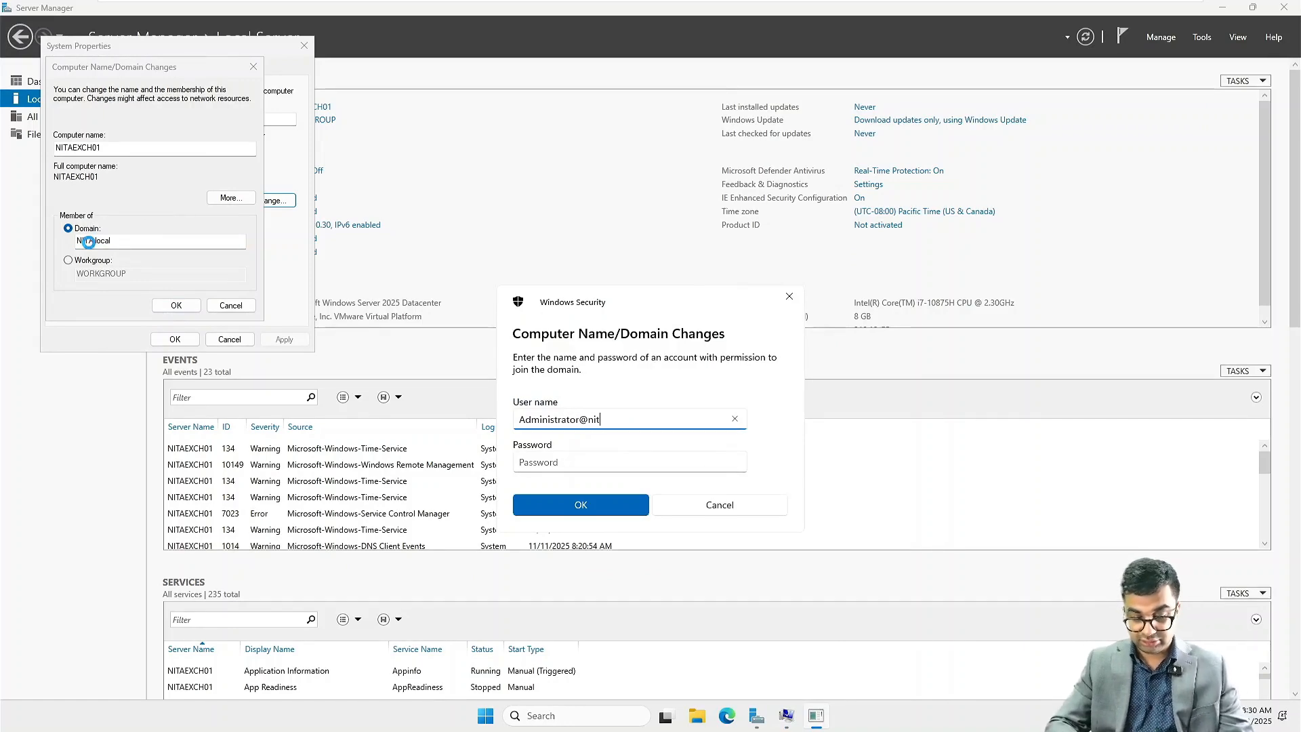
{"action": "type", "text": "a.local"}
Step: Enter the domain administrator account's user name and password to authorize joining the domain
{"action": "key", "text": "Tab"}
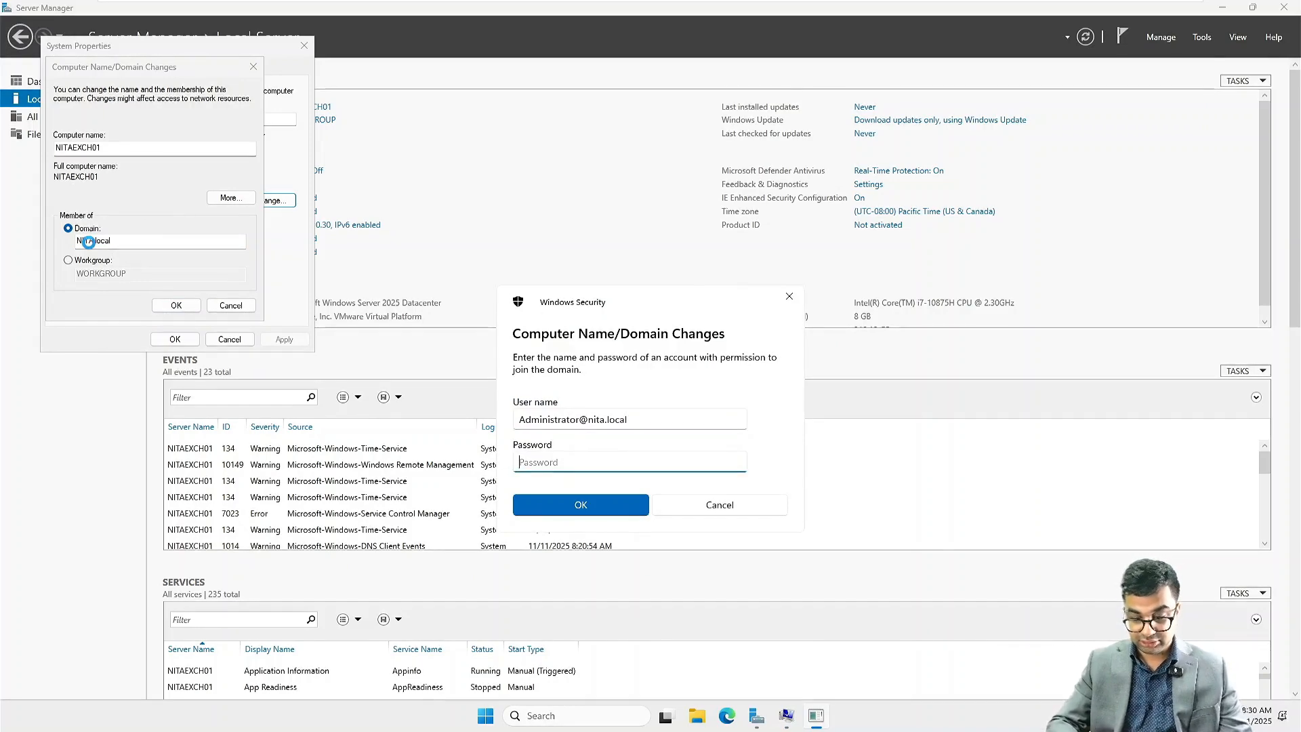
{"action": "type", "text": "*********"}
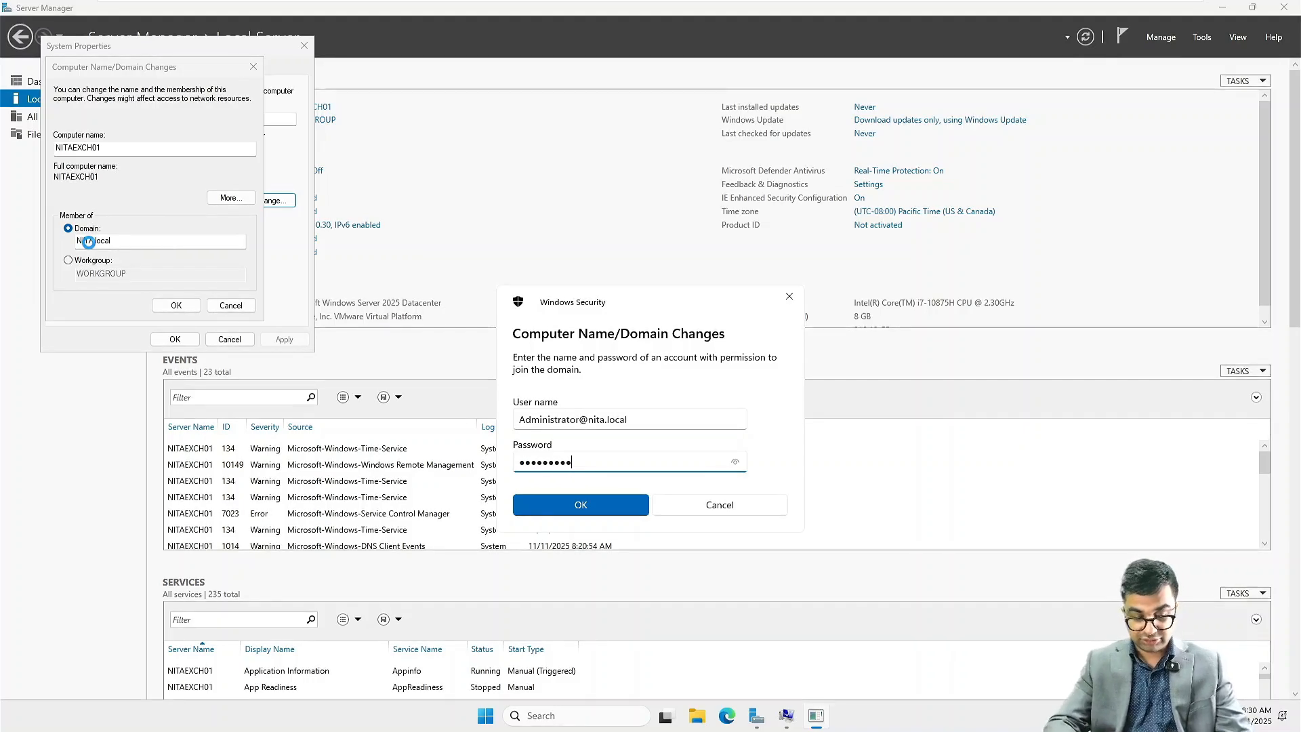
{"action": "type", "text": "***"}
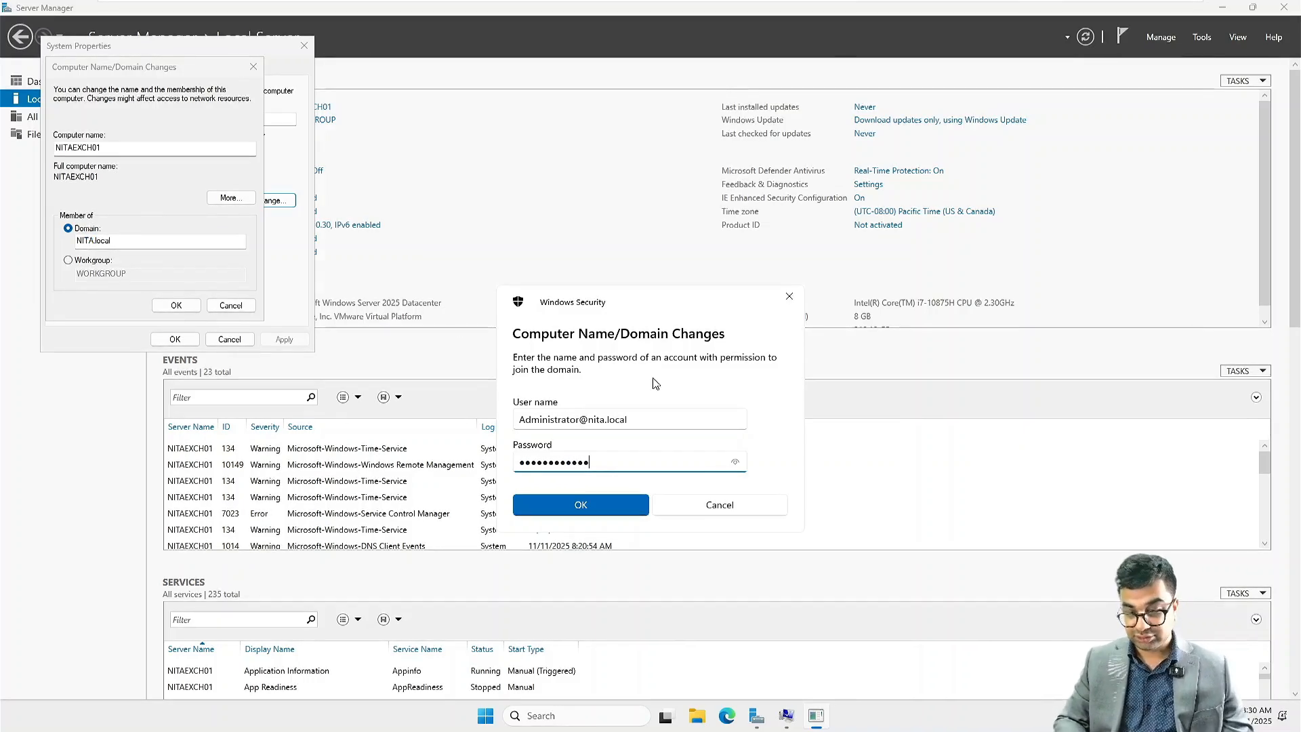
{"action": "left_click", "coordinate": [734, 464]}
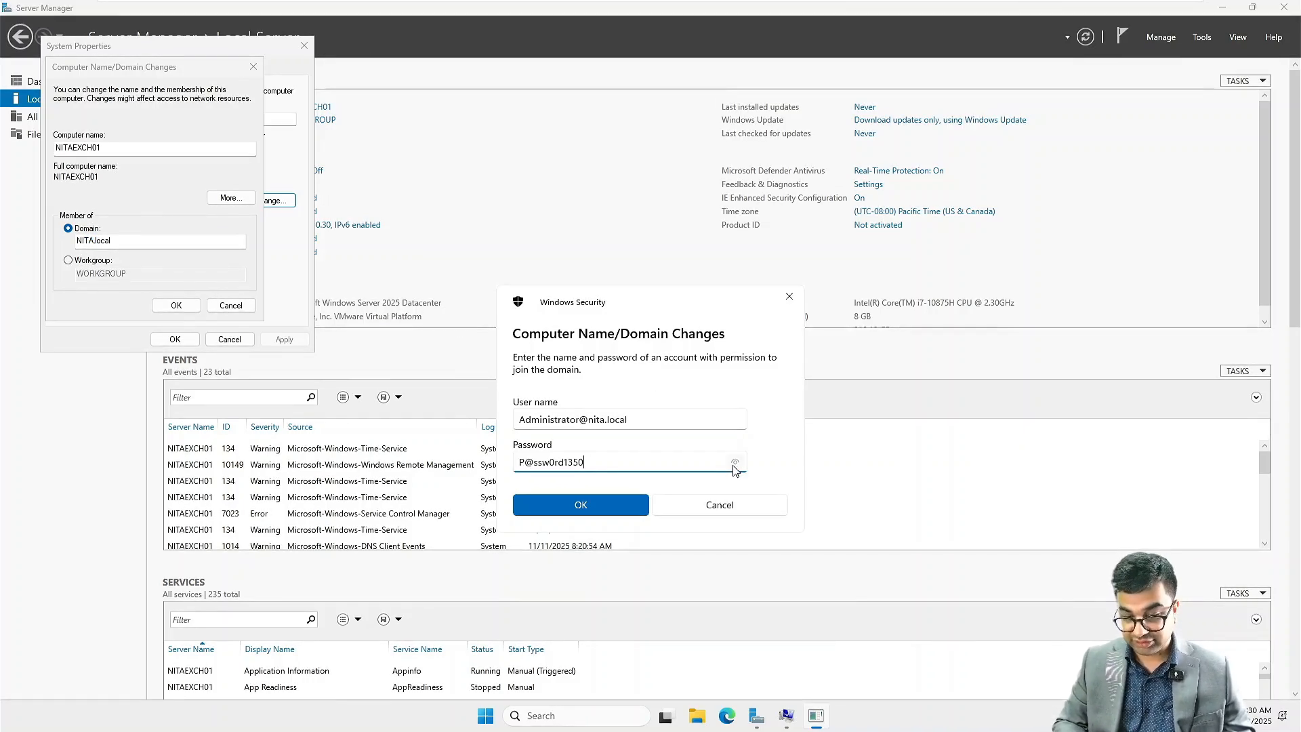
{"action": "left_click", "coordinate": [568, 505]}
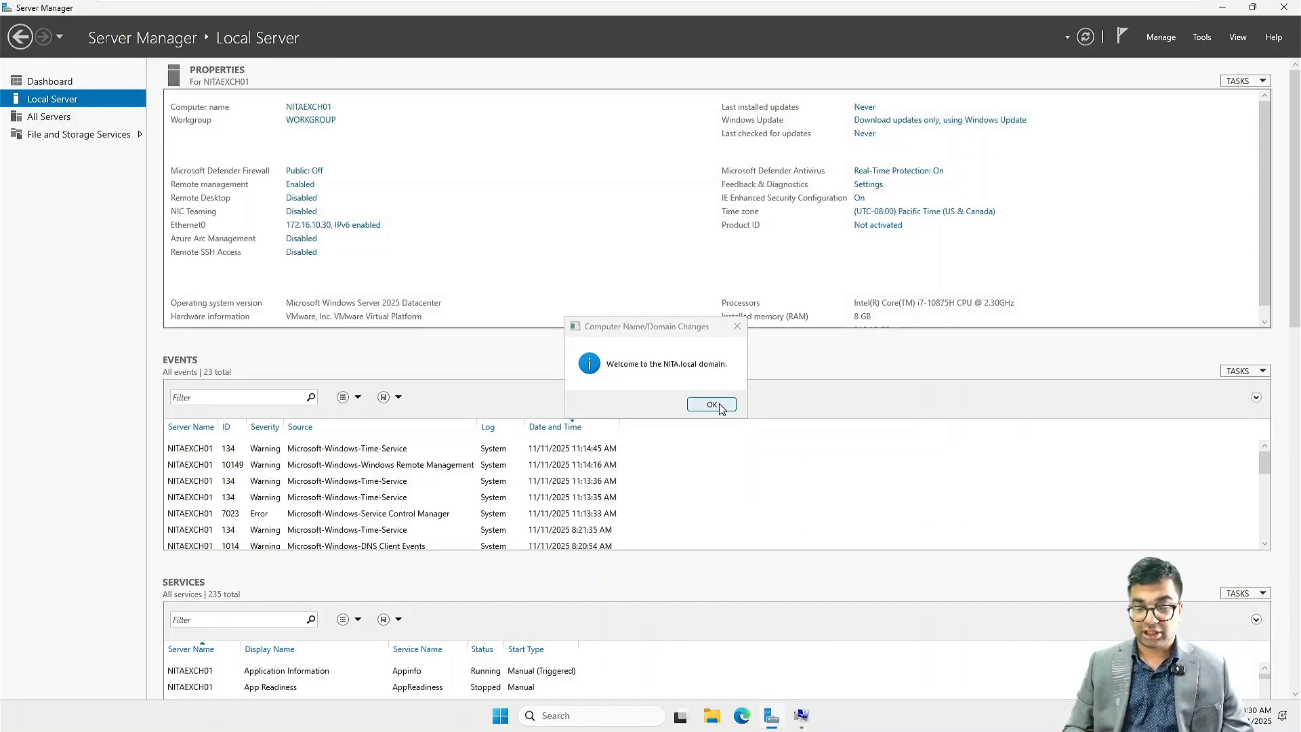
Step: Acknowledge the domain welcome, close System Properties and restart the computer now
{"action": "left_click", "coordinate": [710, 405]}
{"action": "left_click", "coordinate": [732, 374]}
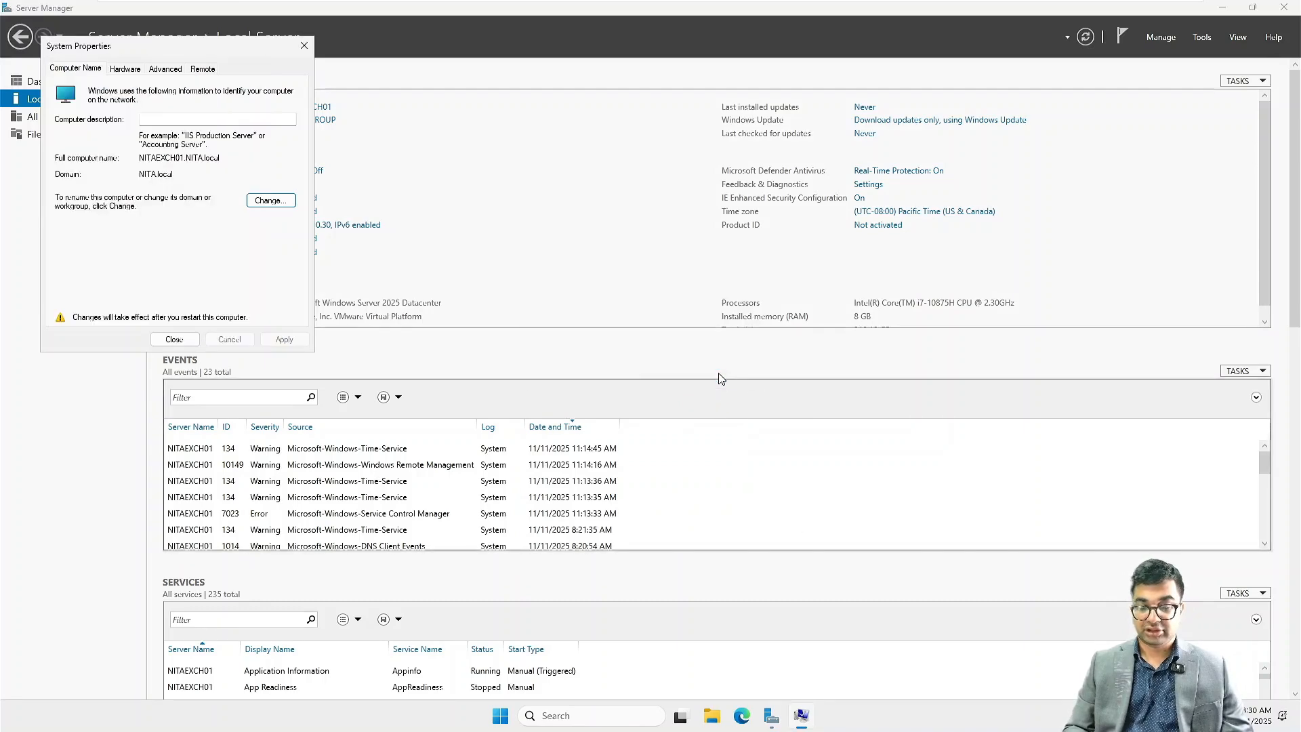
{"action": "left_click", "coordinate": [175, 339]}
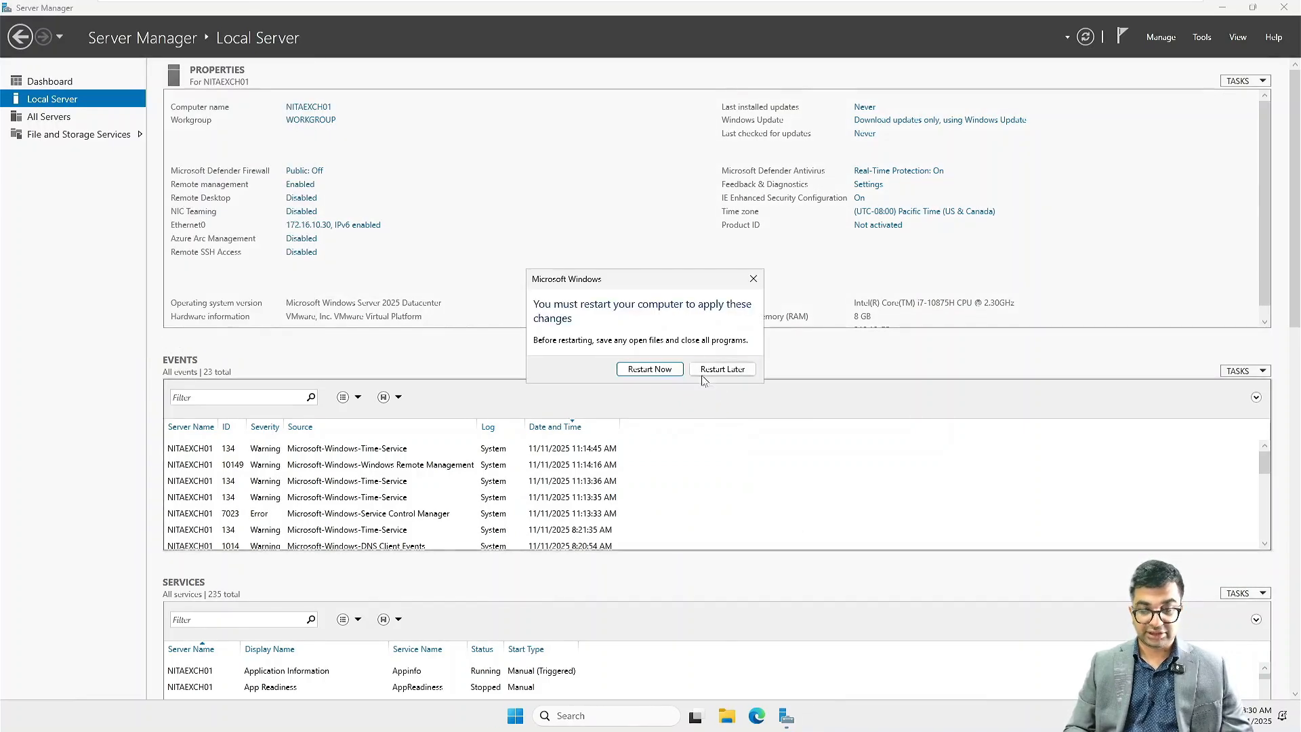
{"action": "left_click", "coordinate": [652, 370]}
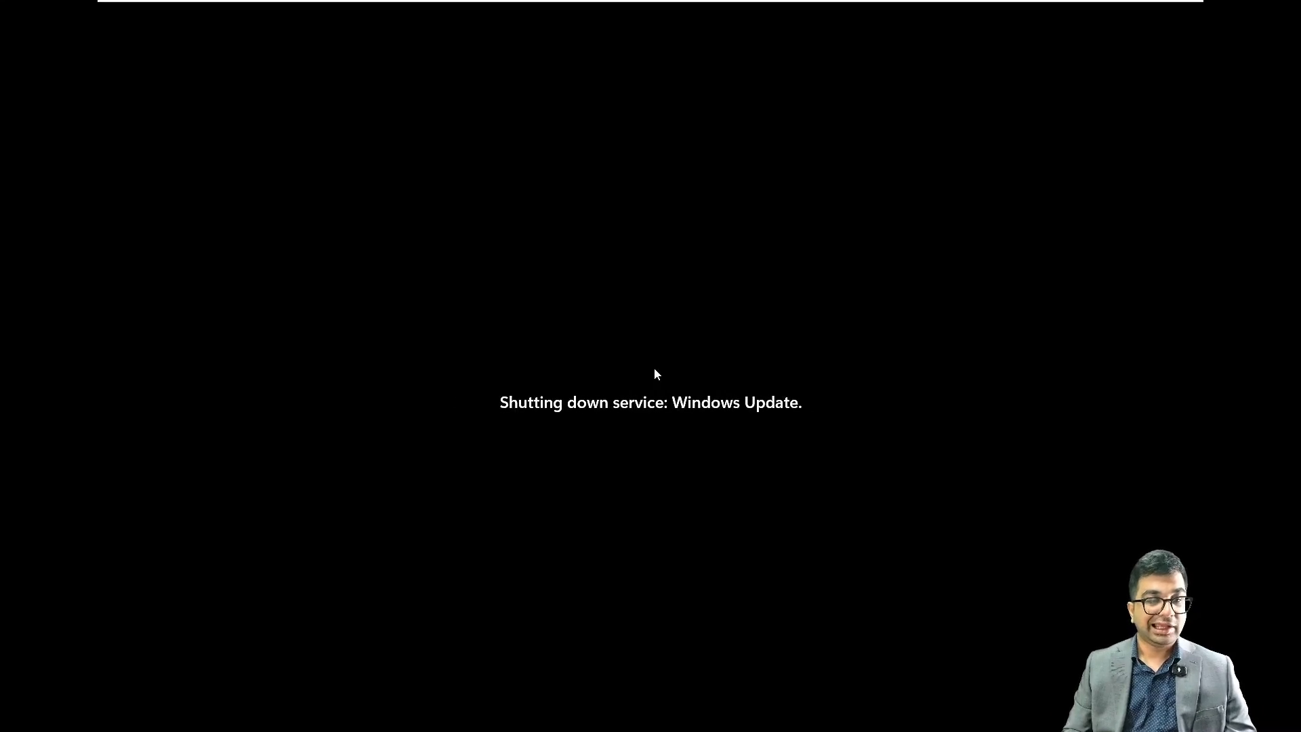